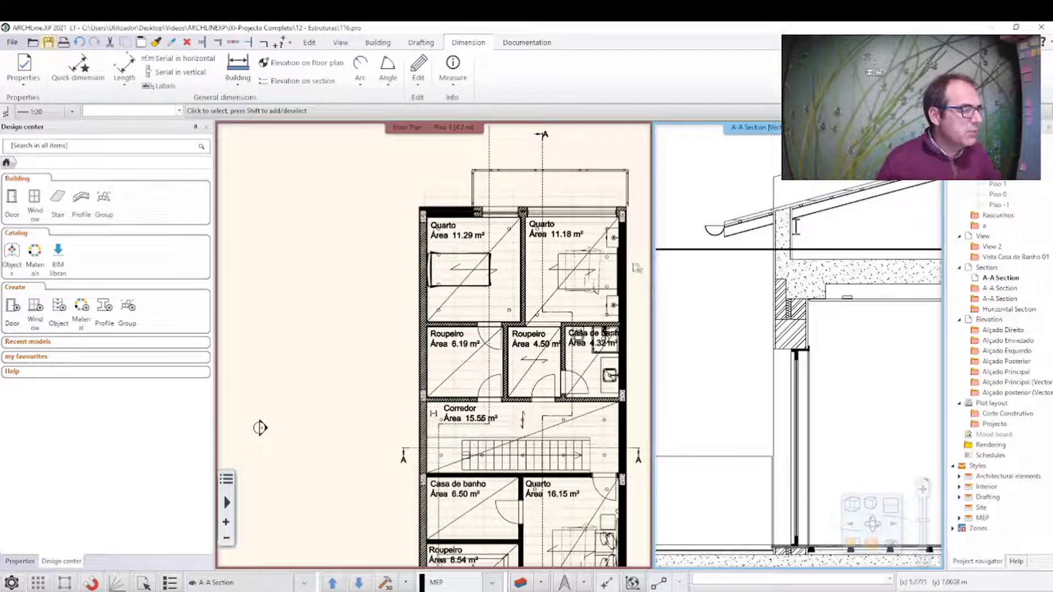
Zoom in on the upper Quarto window in the floor plan and the A-A section
{"action": "scroll", "coordinate": [398, 349], "scroll_direction": "up", "scroll_amount": 2}
{"action": "scroll", "coordinate": [399, 350], "scroll_direction": "up", "scroll_amount": 3}
{"action": "scroll", "coordinate": [398, 349], "scroll_direction": "up", "scroll_amount": 1}
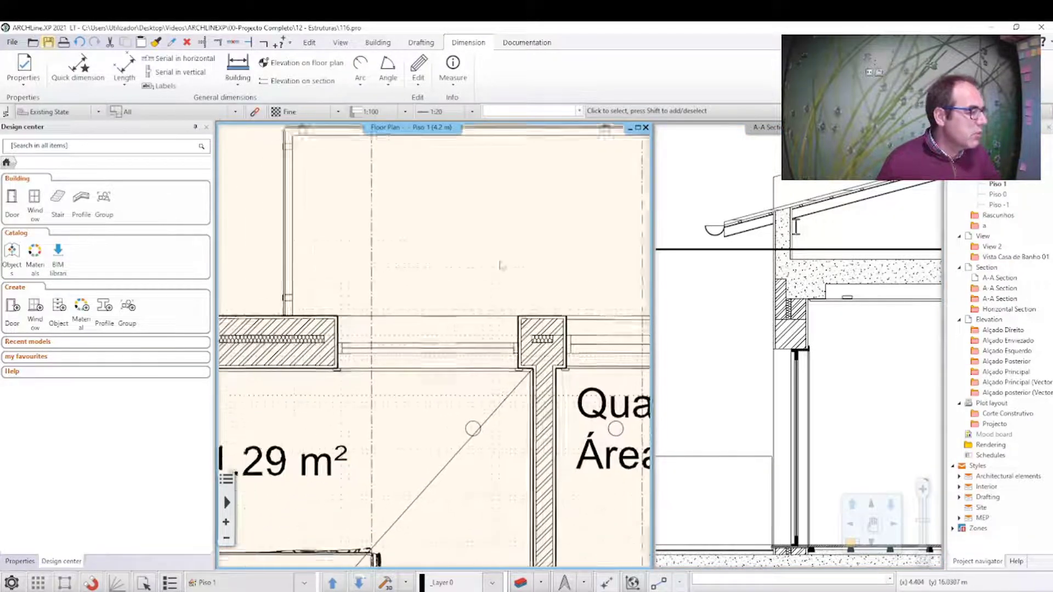
{"action": "scroll", "coordinate": [399, 350], "scroll_direction": "up", "scroll_amount": 1}
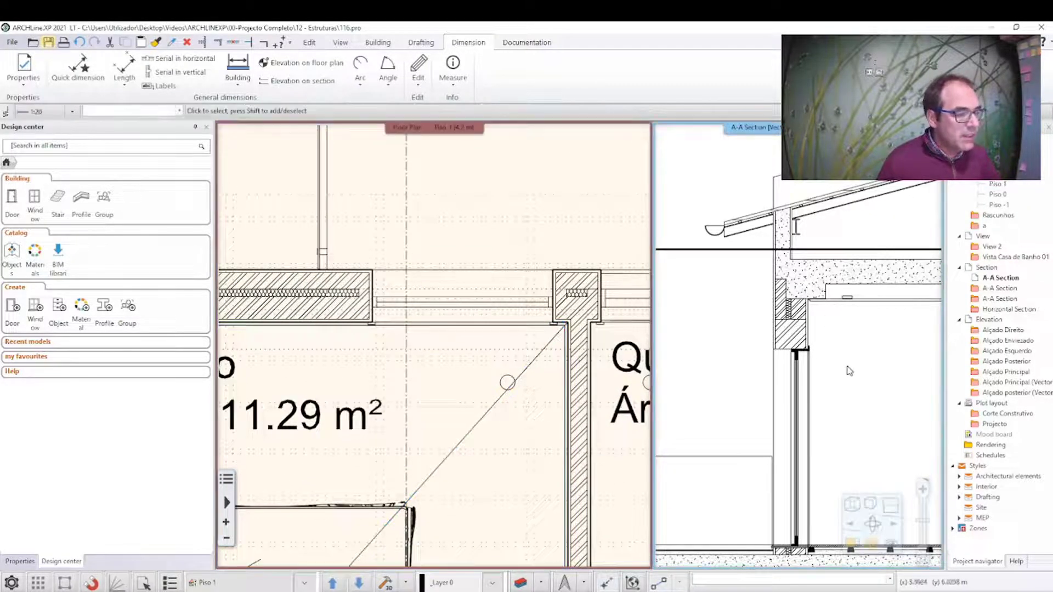
{"action": "scroll", "coordinate": [811, 333], "scroll_direction": "up", "scroll_amount": 1}
{"action": "scroll", "coordinate": [779, 286], "scroll_direction": "up", "scroll_amount": 2}
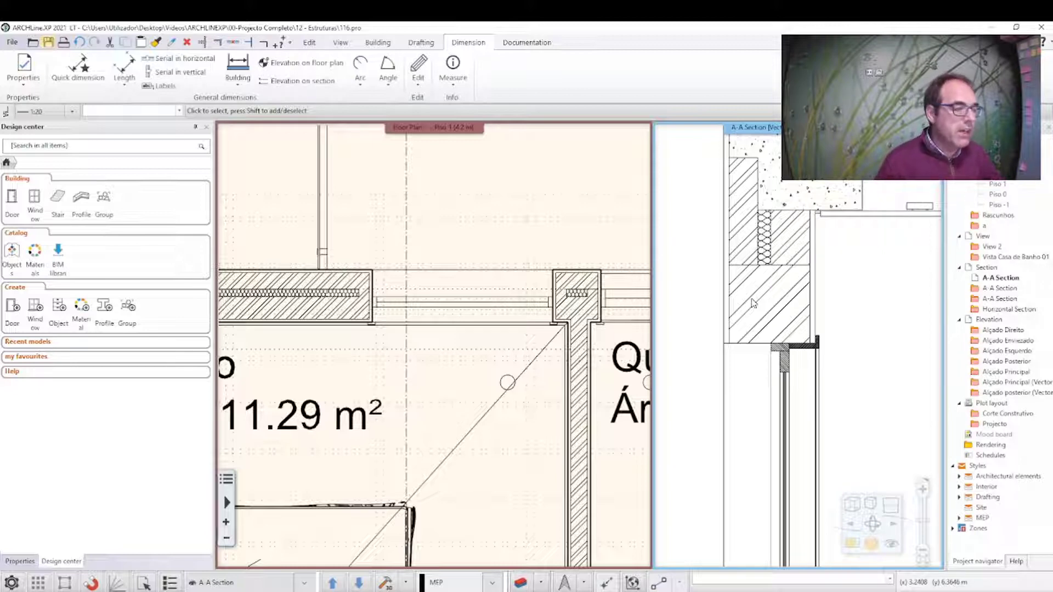
Turn off Shutter visible in 3D in the section window's built-in details
{"action": "left_click", "coordinate": [784, 384]}
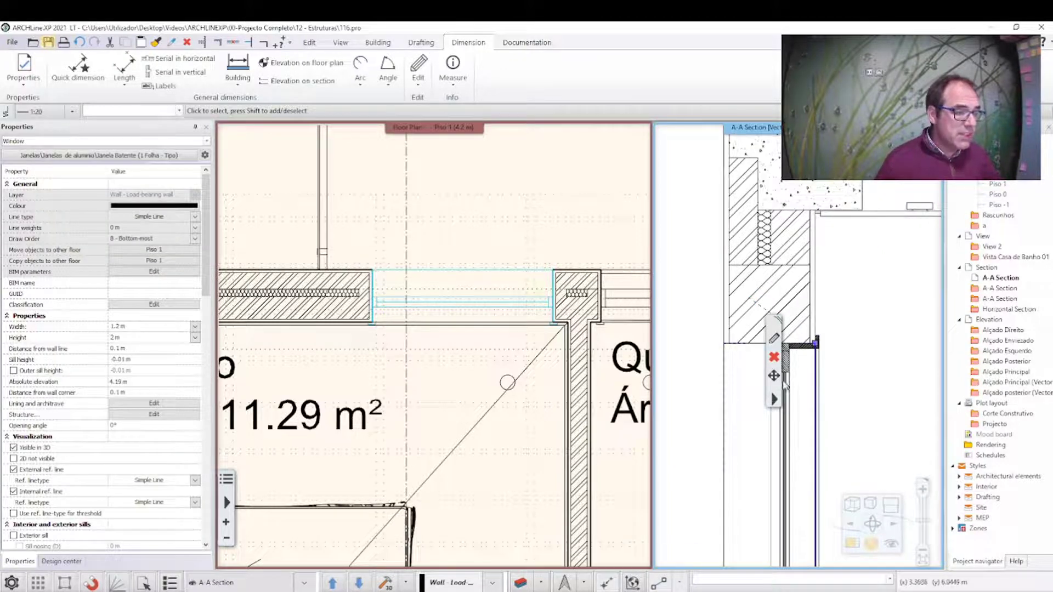
{"action": "left_click", "coordinate": [774, 338]}
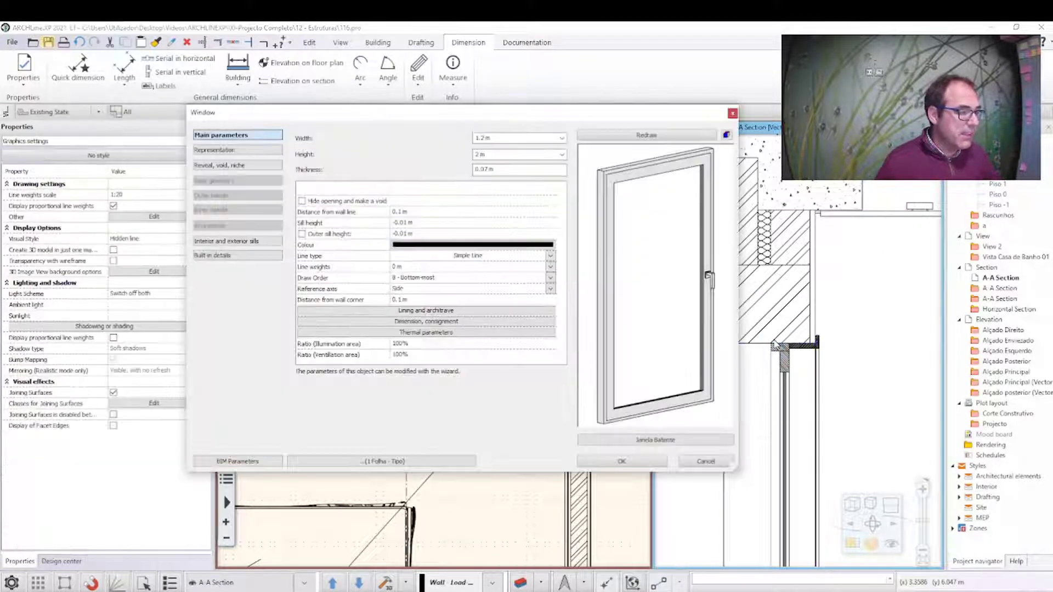
{"action": "left_click", "coordinate": [217, 256]}
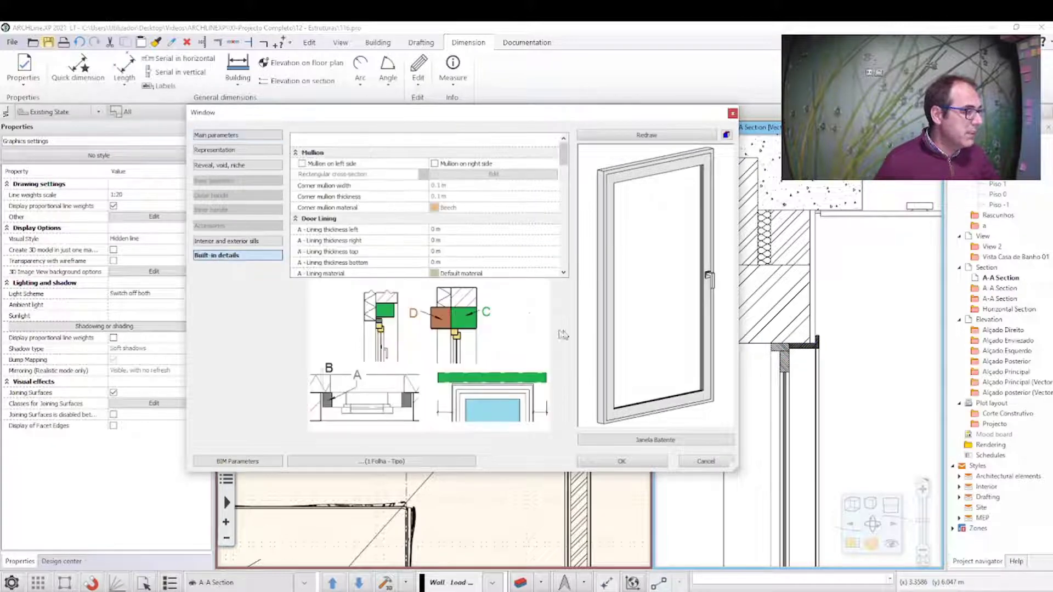
{"action": "scroll", "coordinate": [477, 255], "scroll_direction": "down", "scroll_amount": 3}
{"action": "scroll", "coordinate": [479, 255], "scroll_direction": "down", "scroll_amount": 3}
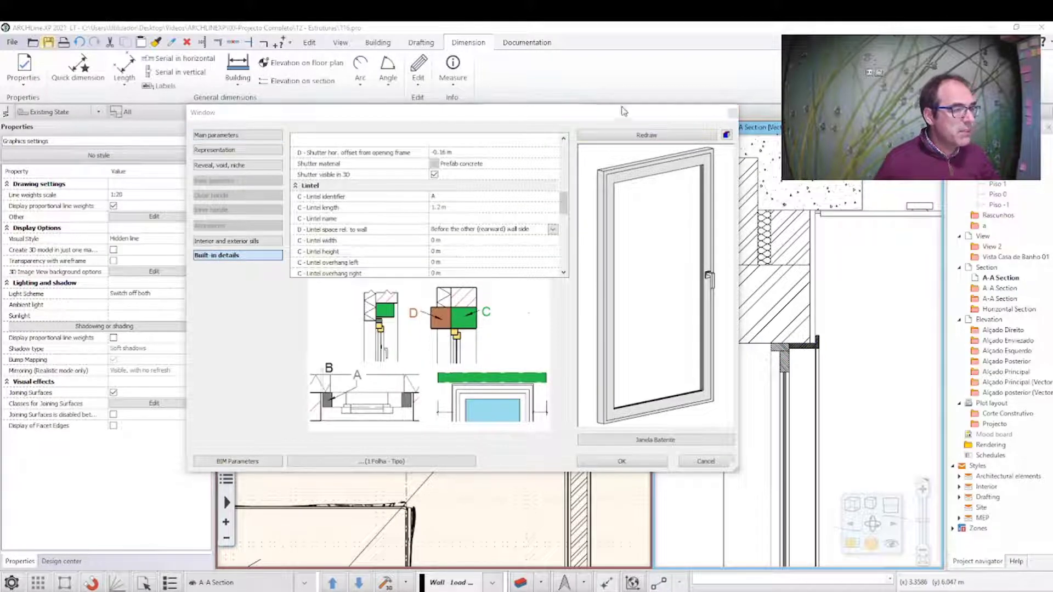
{"action": "left_click_drag", "start_coordinate": [621, 112], "coordinate": [514, 90]}
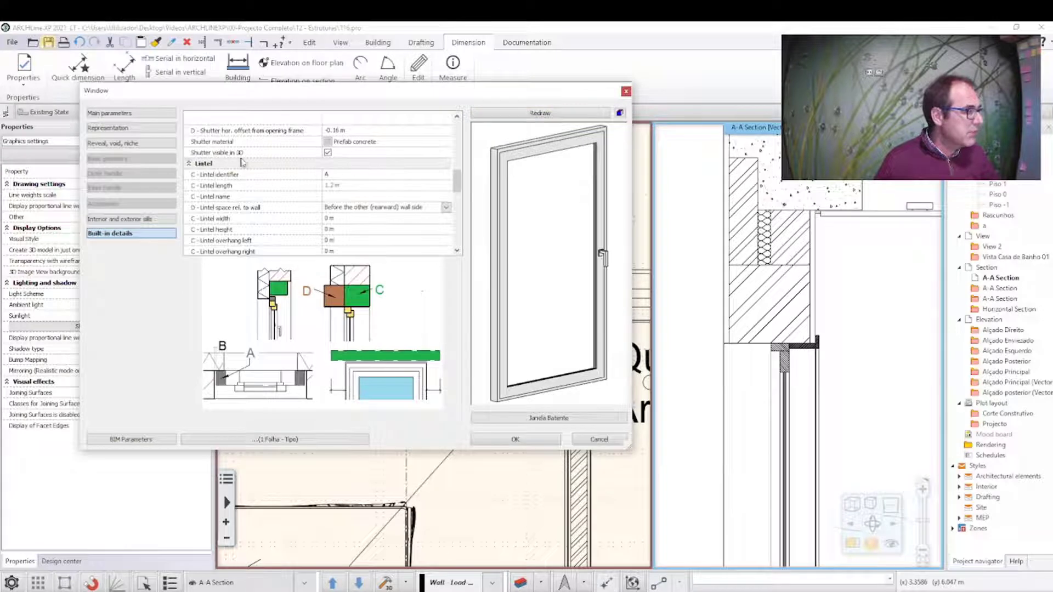
{"action": "left_click", "coordinate": [214, 156]}
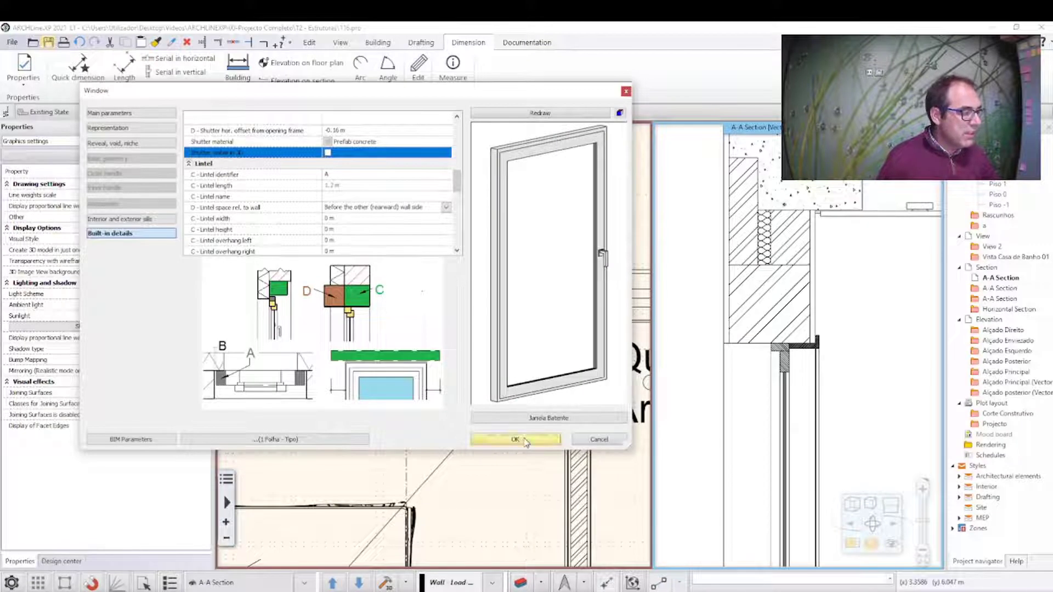
{"action": "left_click", "coordinate": [526, 442]}
Rebuild the A-A section so the shutter block disappears, then re-zoom plan and section
{"action": "right_click", "coordinate": [790, 184]}
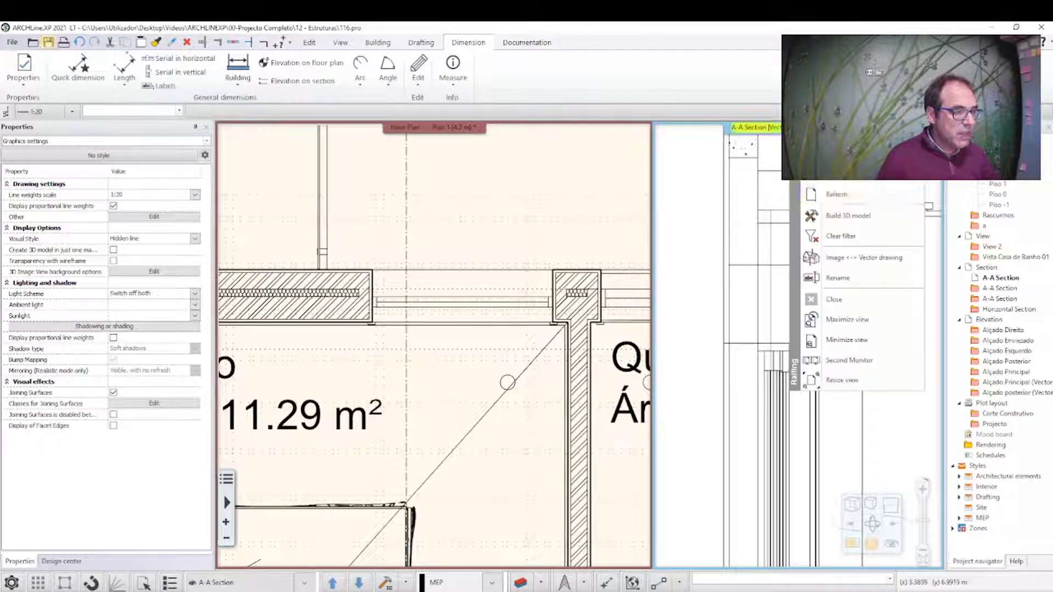
{"action": "left_click", "coordinate": [837, 194]}
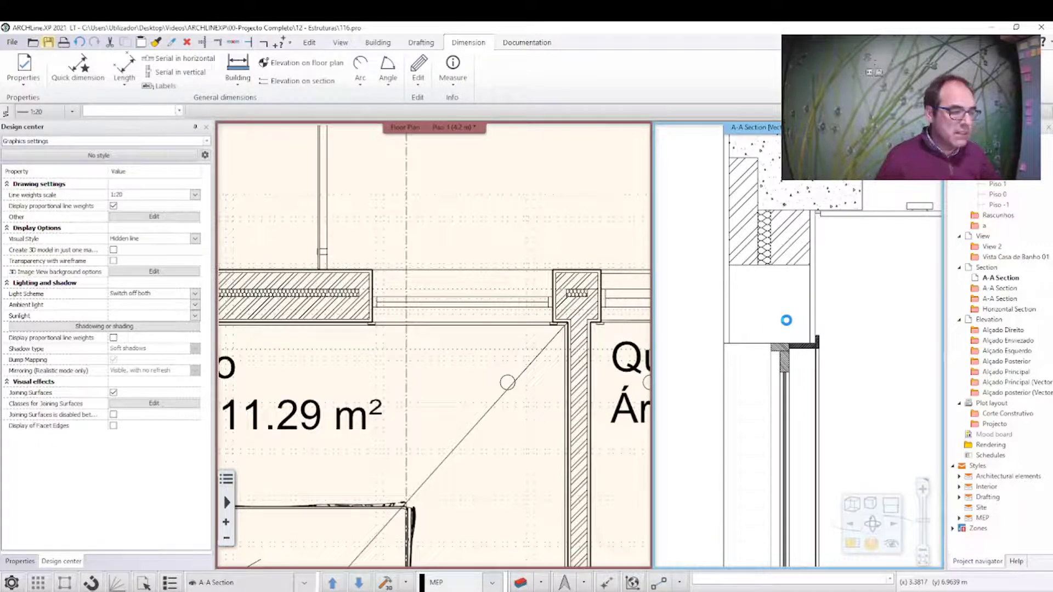
{"action": "left_click", "coordinate": [526, 320]}
{"action": "scroll", "coordinate": [483, 335], "scroll_direction": "up", "scroll_amount": 2}
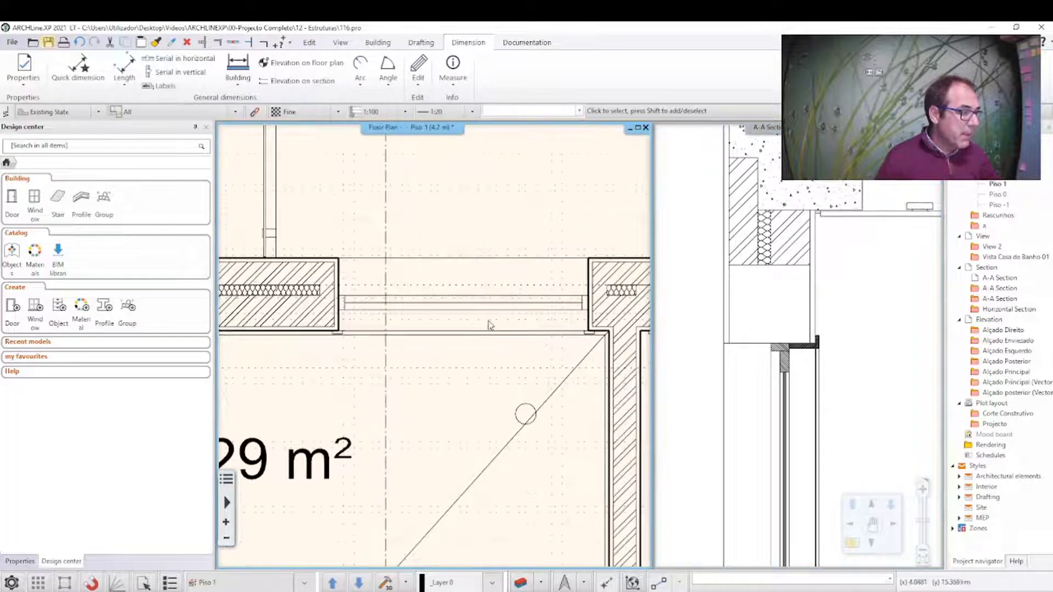
{"action": "left_click", "coordinate": [774, 330]}
{"action": "scroll", "coordinate": [770, 337], "scroll_direction": "up", "scroll_amount": 2}
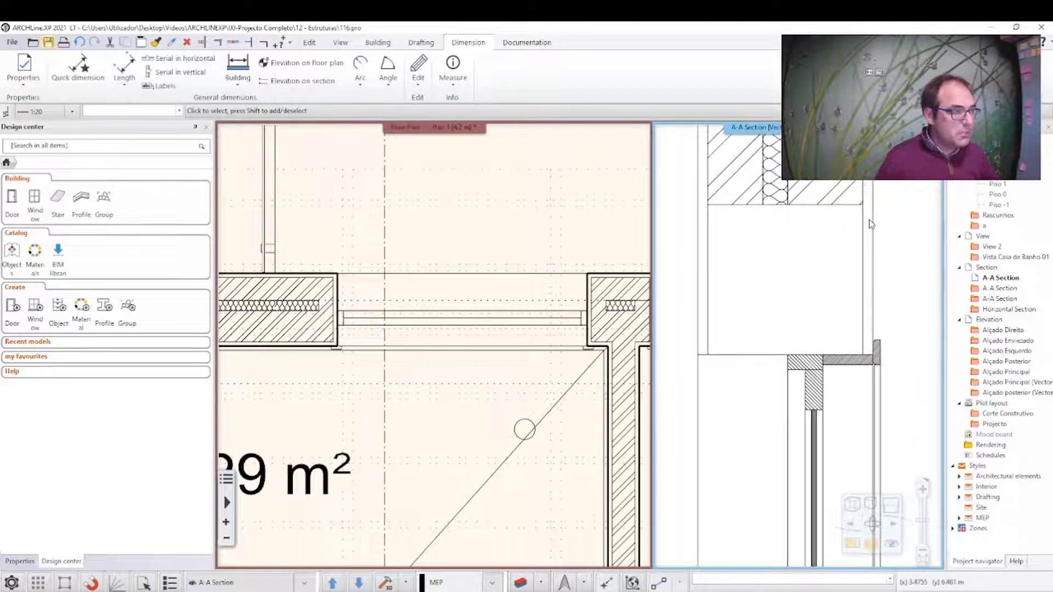
Measure the empty space above the window in the A-A section, about 0.31 m high
{"action": "left_click", "coordinate": [452, 87]}
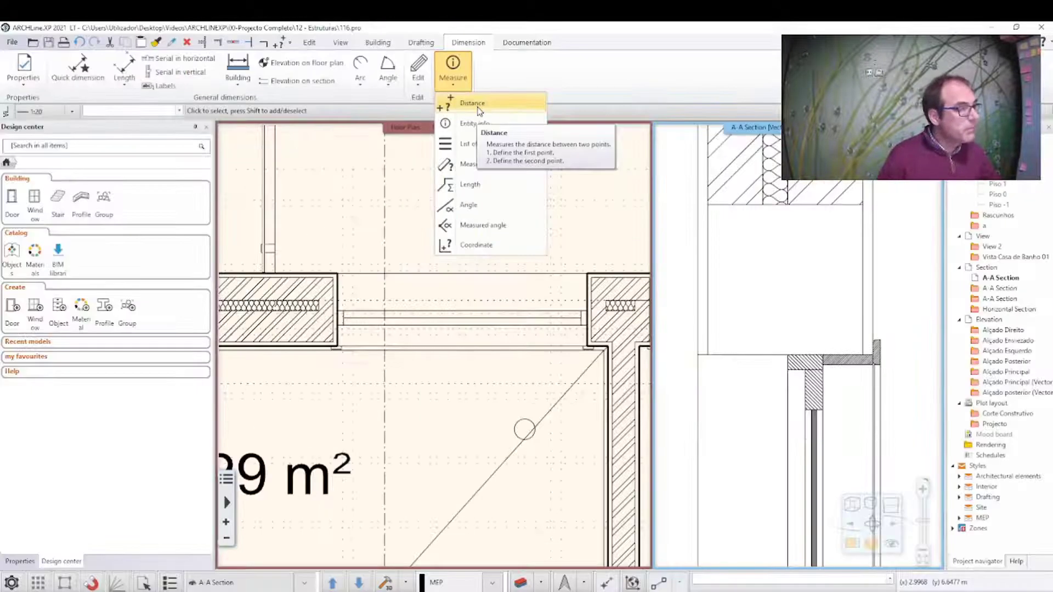
{"action": "left_click", "coordinate": [479, 107]}
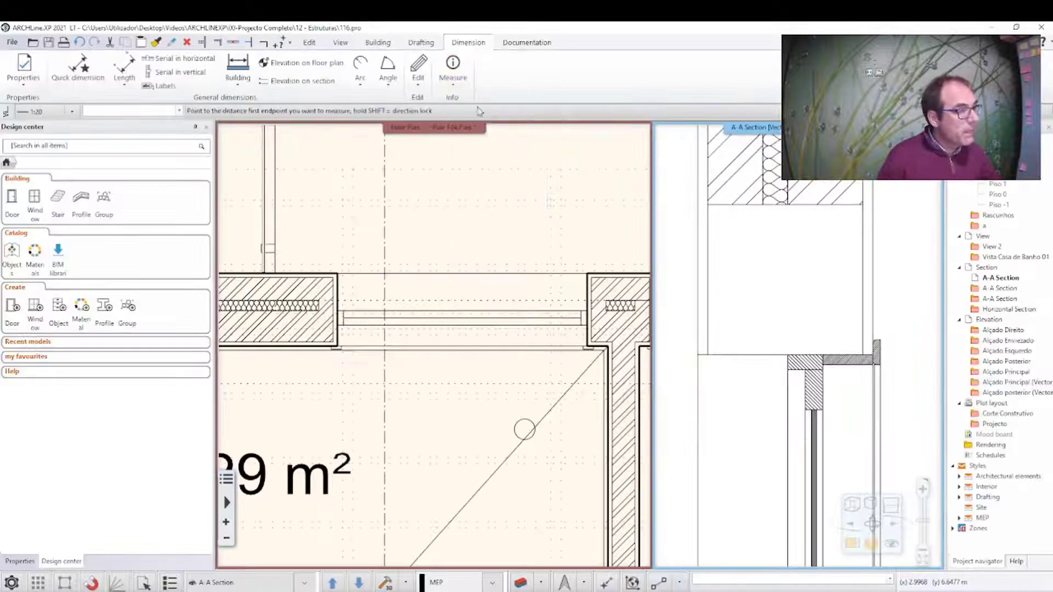
{"action": "left_click", "coordinate": [708, 355]}
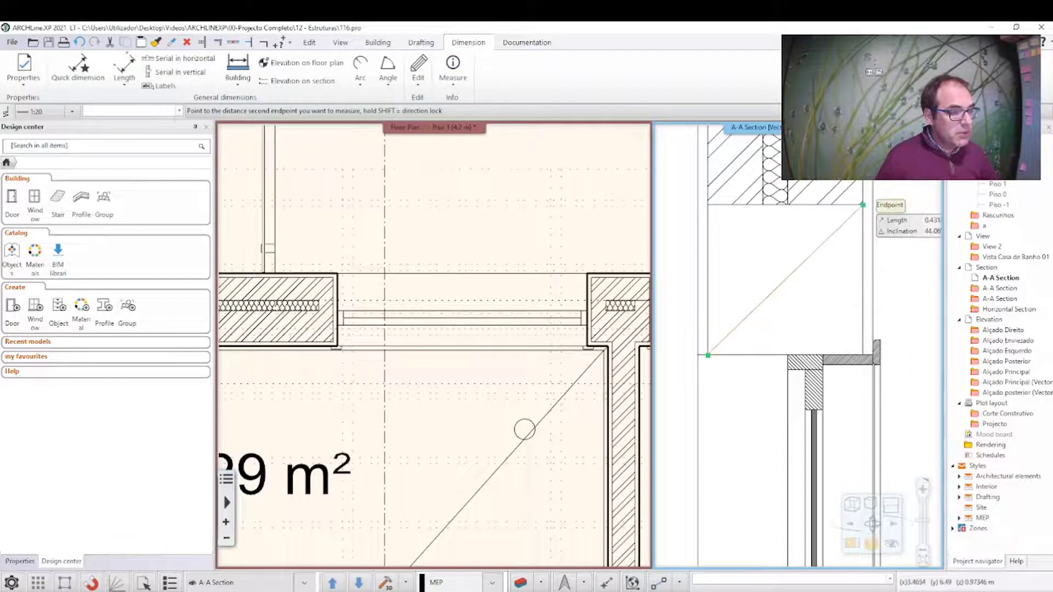
{"action": "left_click", "coordinate": [862, 204]}
{"action": "left_click", "coordinate": [510, 266]}
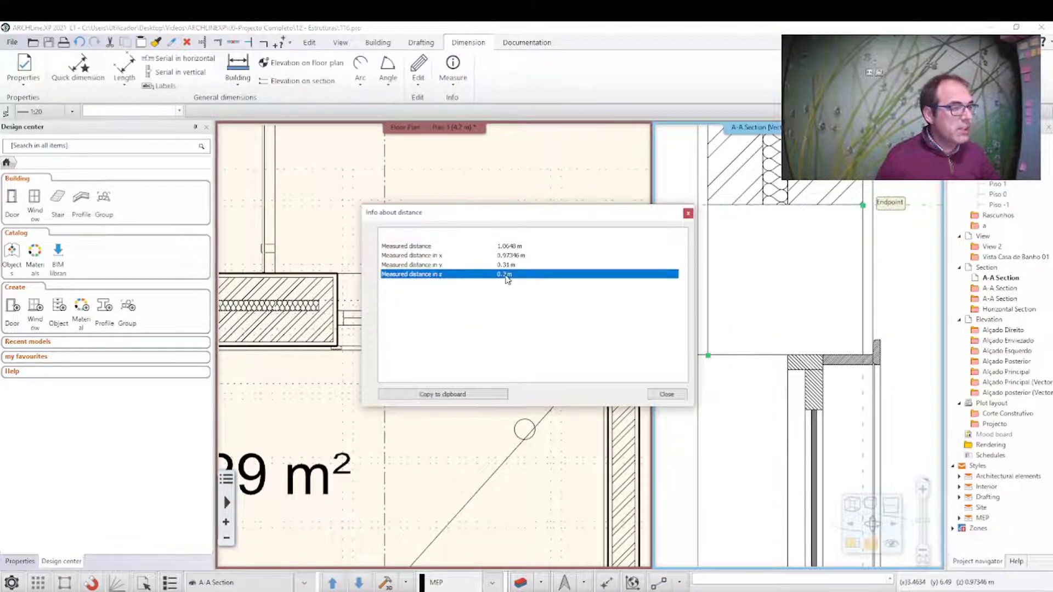
{"action": "left_click", "coordinate": [667, 394]}
{"action": "scroll", "coordinate": [747, 384], "scroll_direction": "down", "scroll_amount": 3}
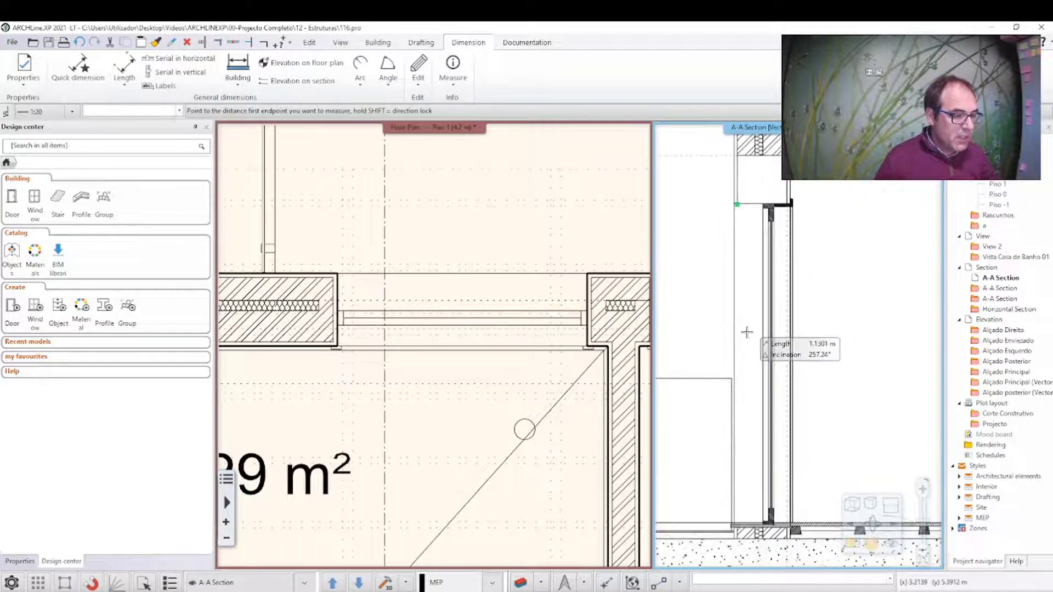
Measure from the window head down to the floor, about 1.99 m
{"action": "left_click", "coordinate": [768, 206]}
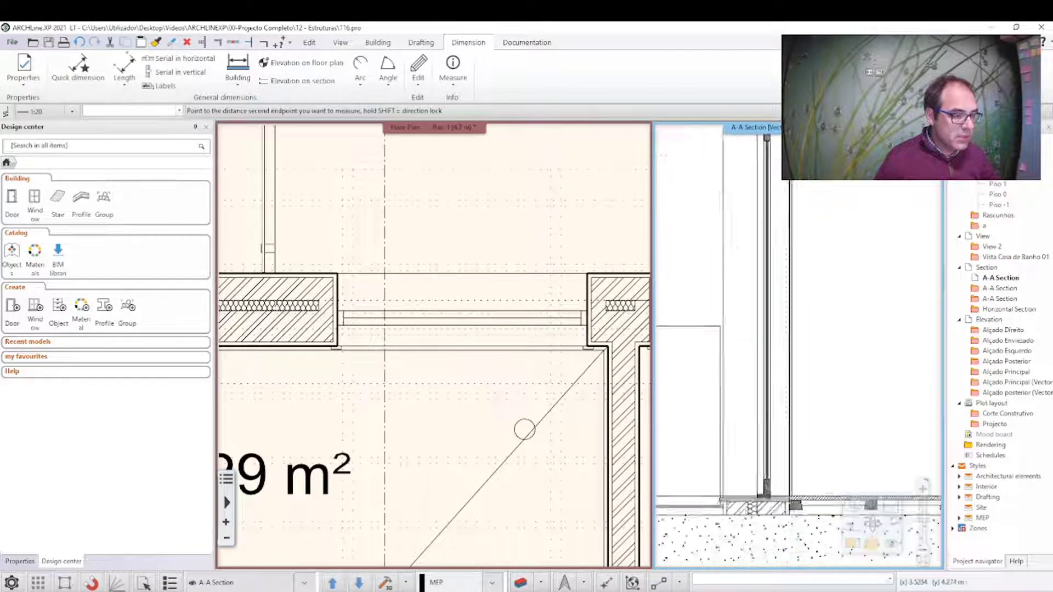
{"action": "scroll", "coordinate": [790, 494], "scroll_direction": "up", "scroll_amount": 3}
{"action": "left_click", "coordinate": [778, 318]}
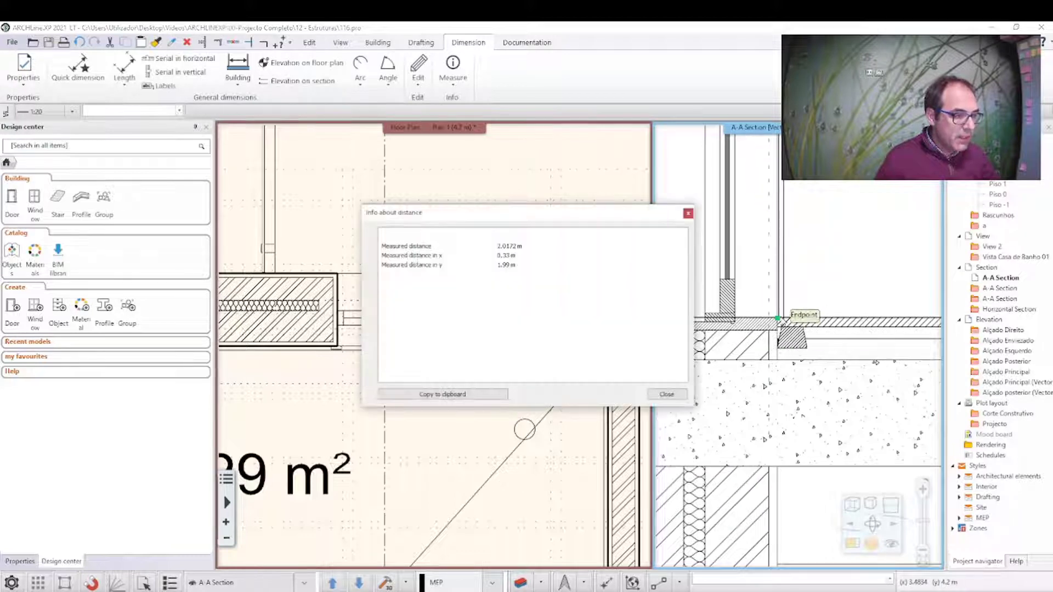
{"action": "left_click", "coordinate": [505, 269]}
{"action": "left_click", "coordinate": [667, 394]}
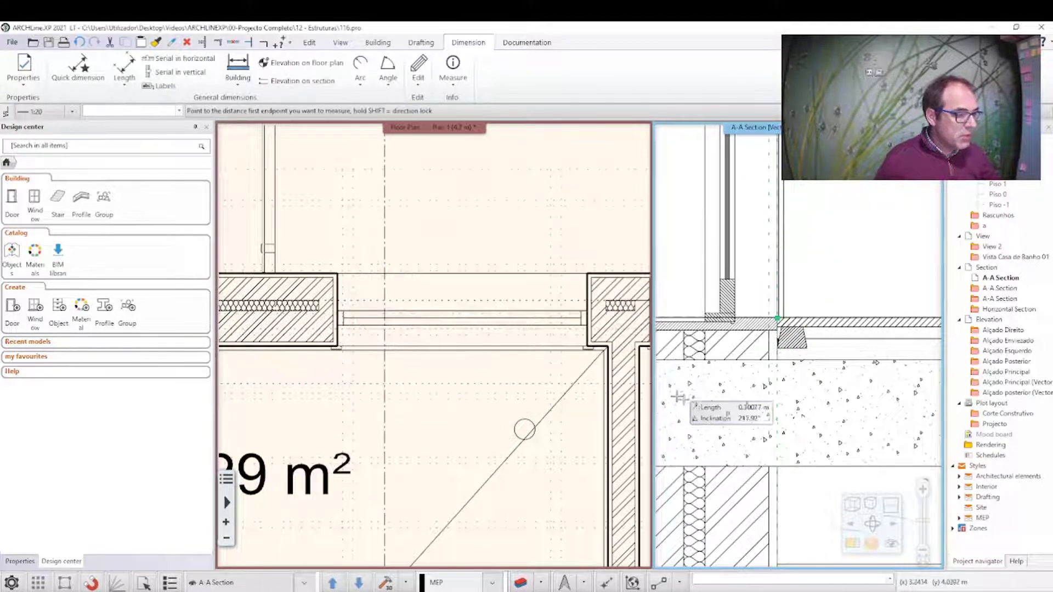
{"action": "scroll", "coordinate": [738, 384], "scroll_direction": "down", "scroll_amount": 3}
{"action": "key", "text": "Escape"}
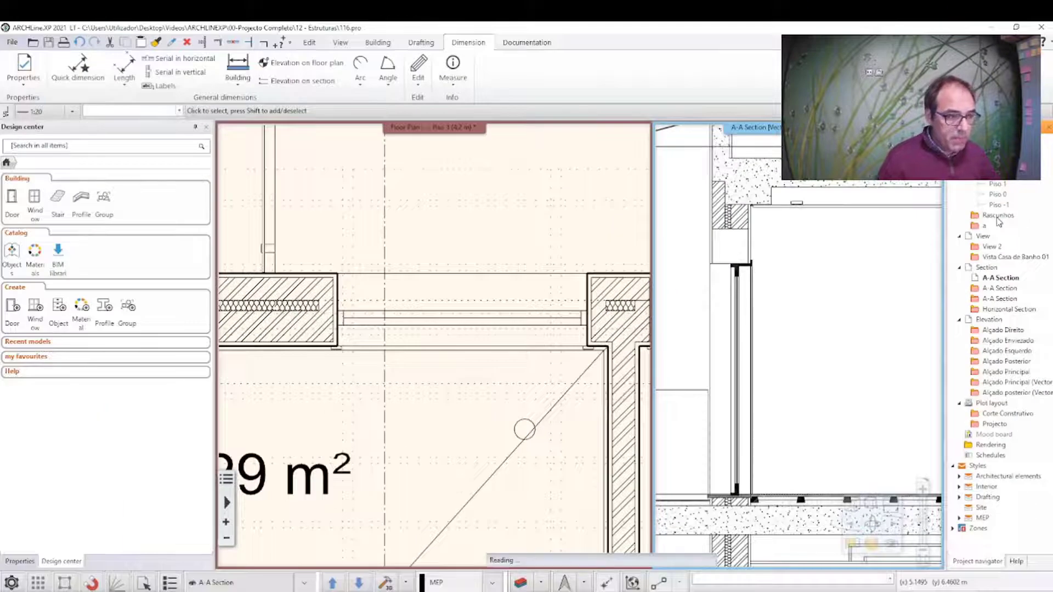
Open the Piso -1 Rascunhos sketch drawing and pan to empty space
{"action": "double_click", "coordinate": [997, 217]}
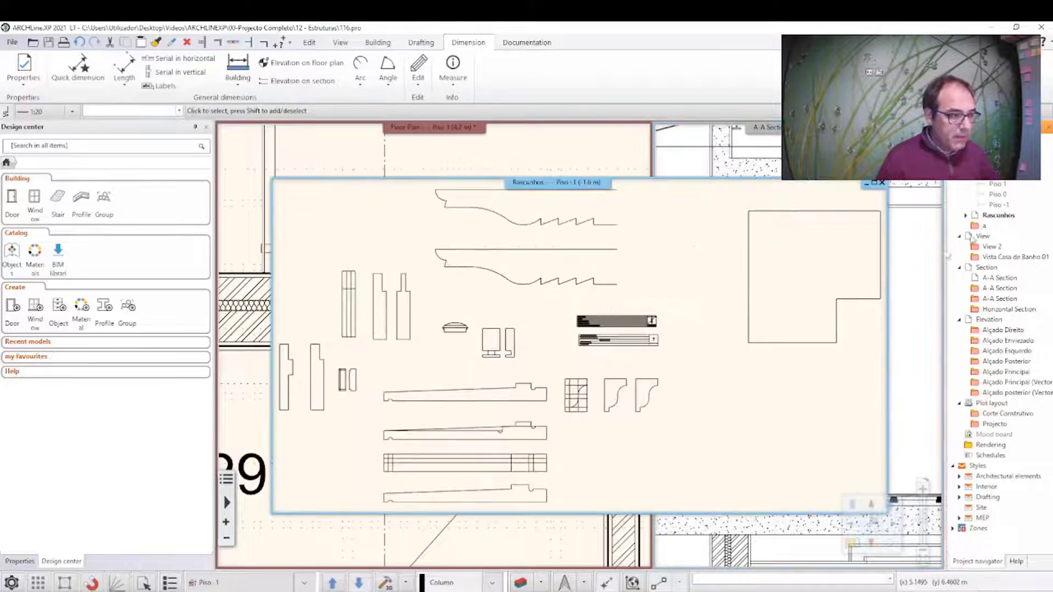
{"action": "mouse_move", "coordinate": [775, 412]}
{"action": "middle_mouse_down"}
{"action": "mouse_move", "coordinate": [736, 369]}
{"action": "mouse_move", "coordinate": [570, 321]}
{"action": "middle_mouse_up"}
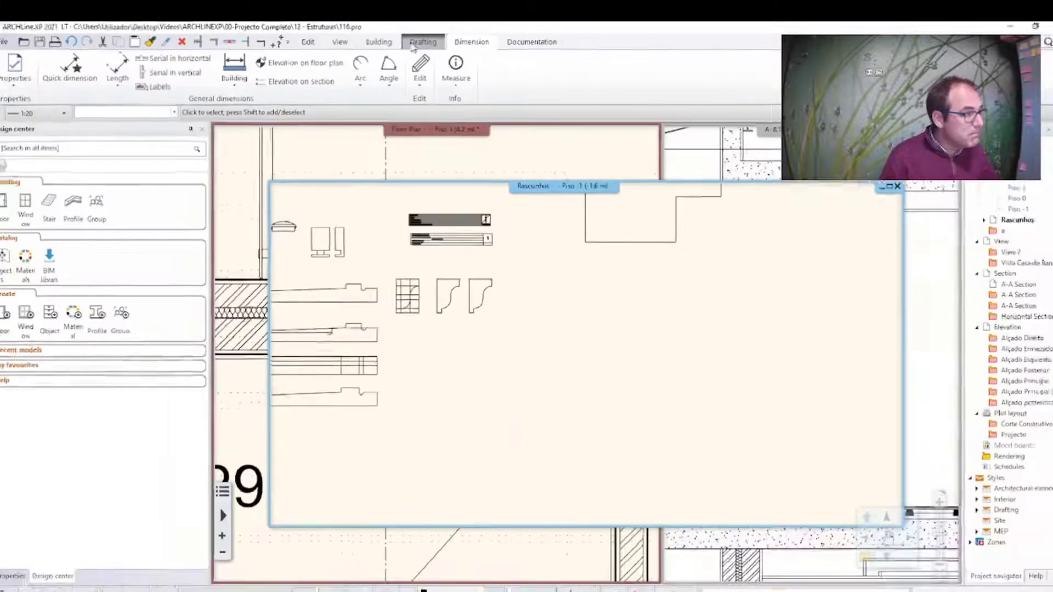
{"action": "left_click", "coordinate": [412, 44]}
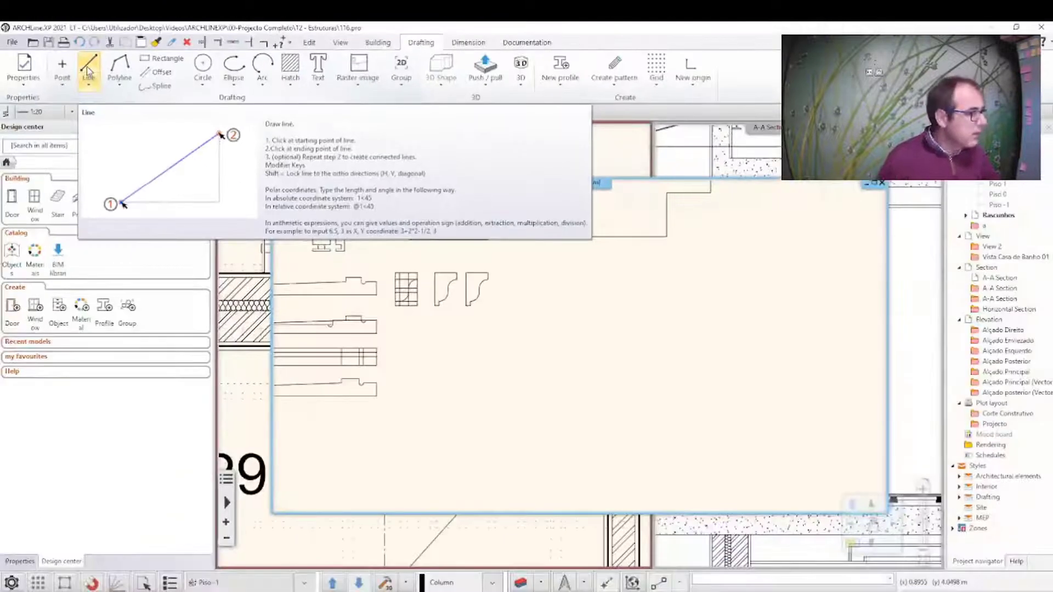
Draw a closed four-sided line outline, roughly 0.37 m by 0.25 m
{"action": "left_click", "coordinate": [88, 71]}
{"action": "left_click", "coordinate": [571, 290]}
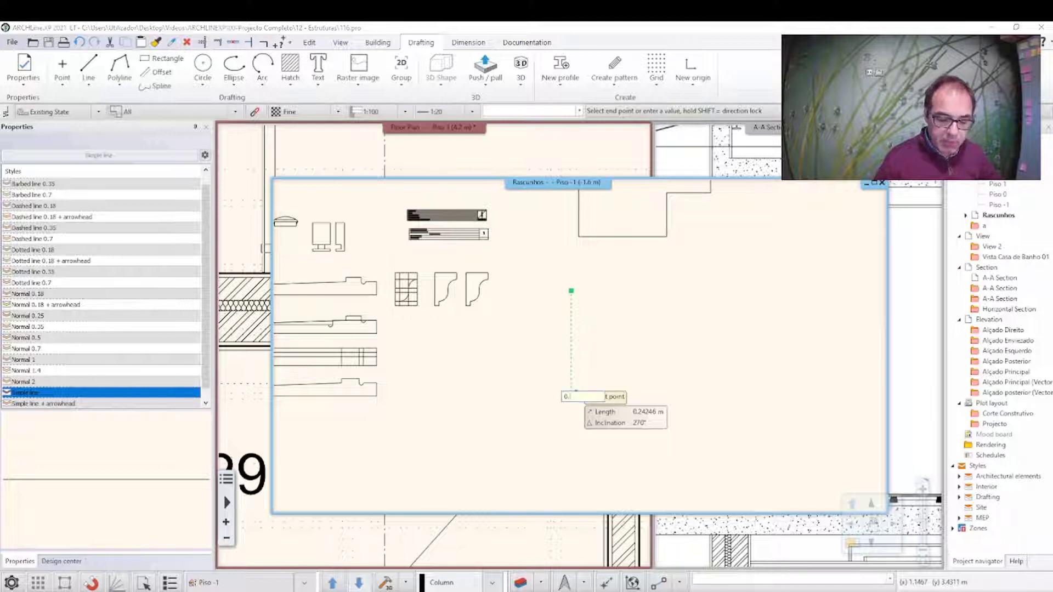
{"action": "left_click", "coordinate": [571, 423]}
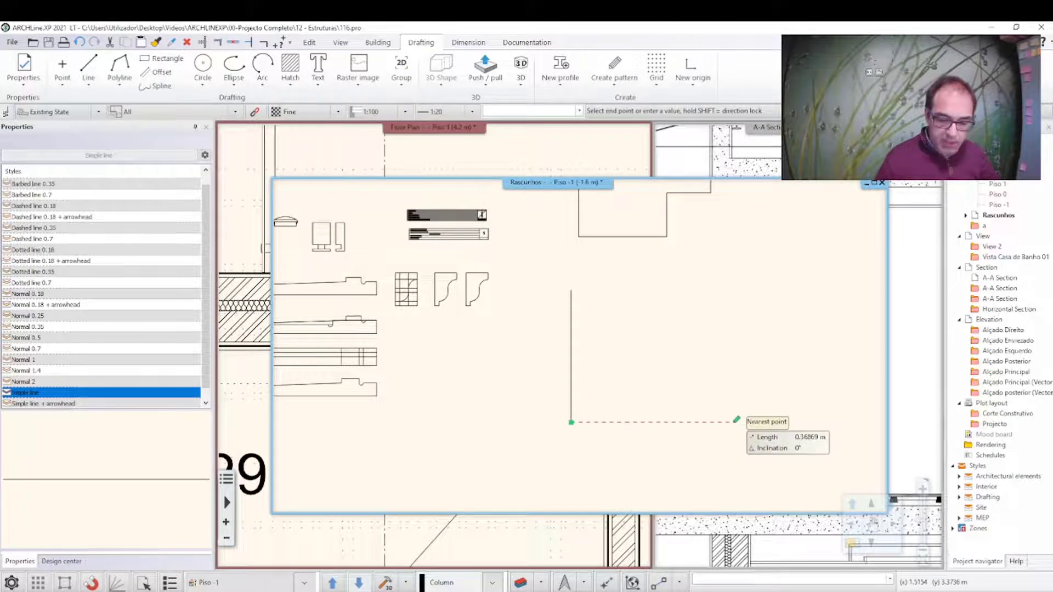
{"action": "type", "text": "0.1"}
{"action": "left_click", "coordinate": [706, 422]}
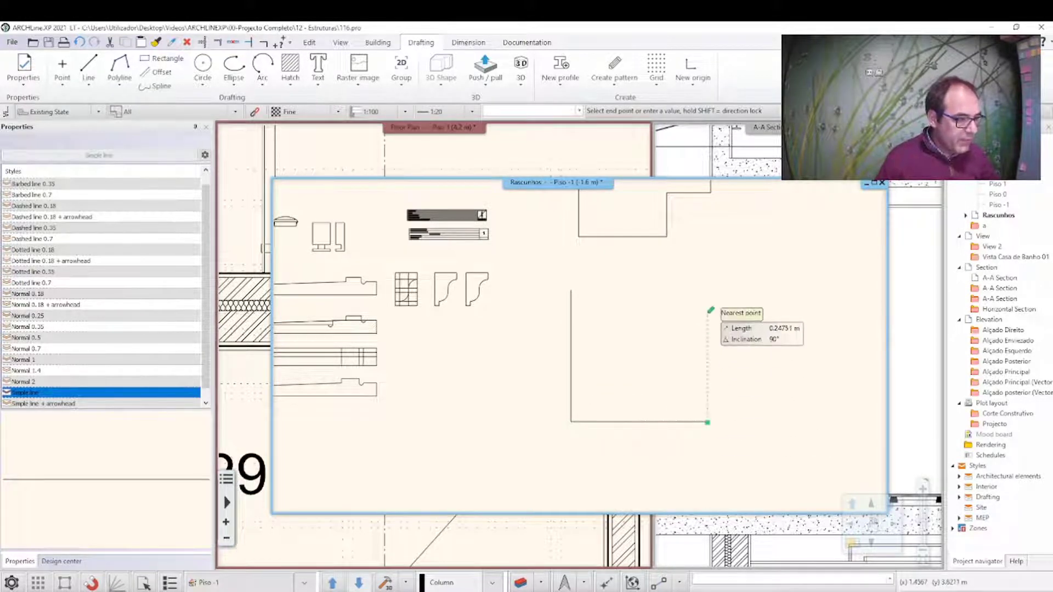
{"action": "type", "text": "0.3"}
{"action": "left_click", "coordinate": [708, 291]}
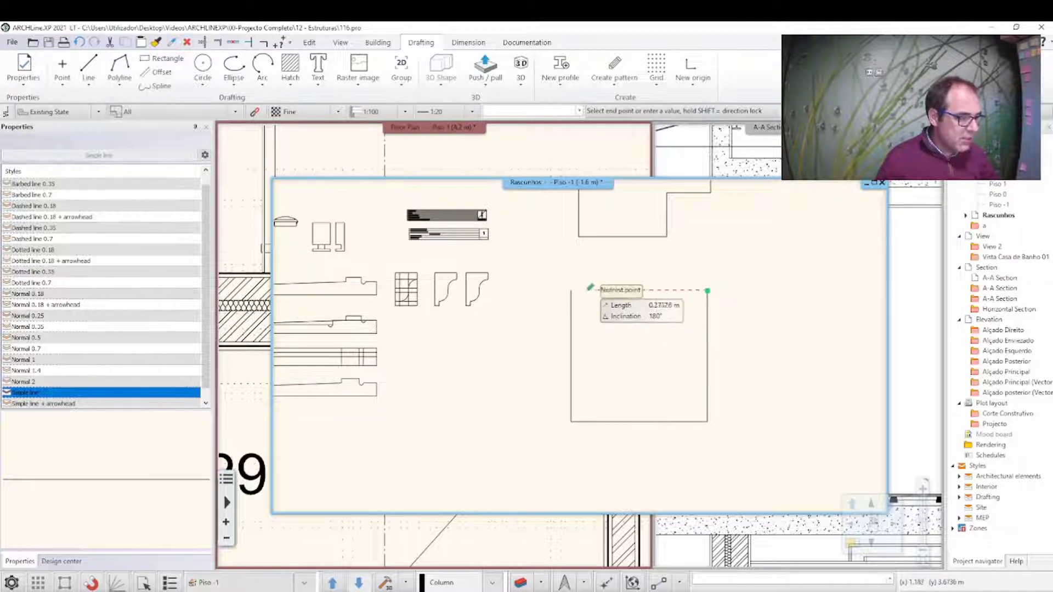
{"action": "left_click", "coordinate": [570, 290]}
{"action": "scroll", "coordinate": [603, 296], "scroll_direction": "down", "scroll_amount": 2}
{"action": "scroll", "coordinate": [581, 315], "scroll_direction": "up", "scroll_amount": 2}
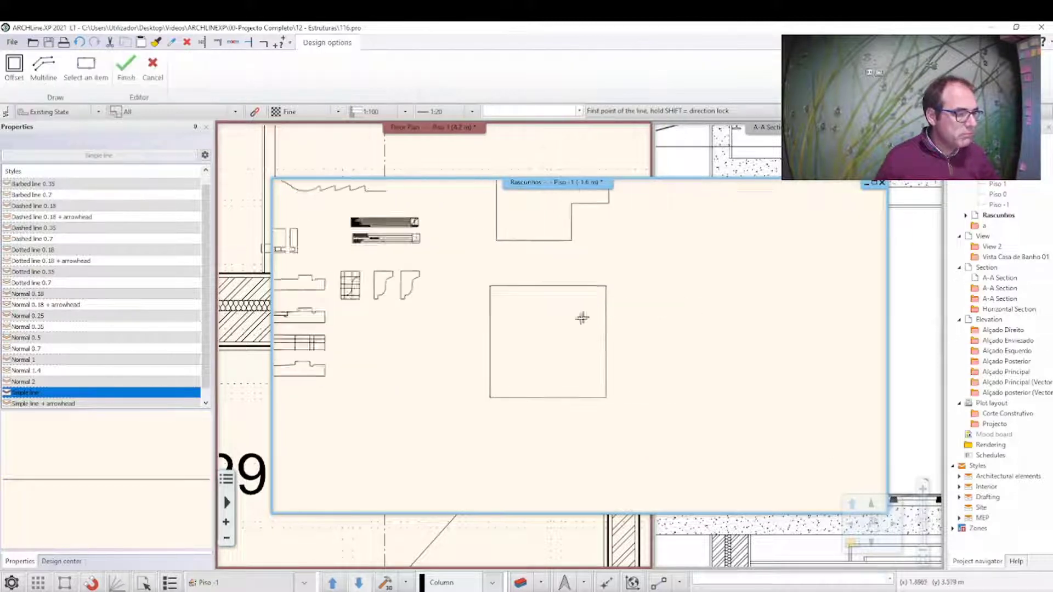
{"action": "scroll", "coordinate": [565, 319], "scroll_direction": "up", "scroll_amount": 2}
{"action": "scroll", "coordinate": [565, 319], "scroll_direction": "up", "scroll_amount": 1}
{"action": "scroll", "coordinate": [547, 282], "scroll_direction": "down", "scroll_amount": 1}
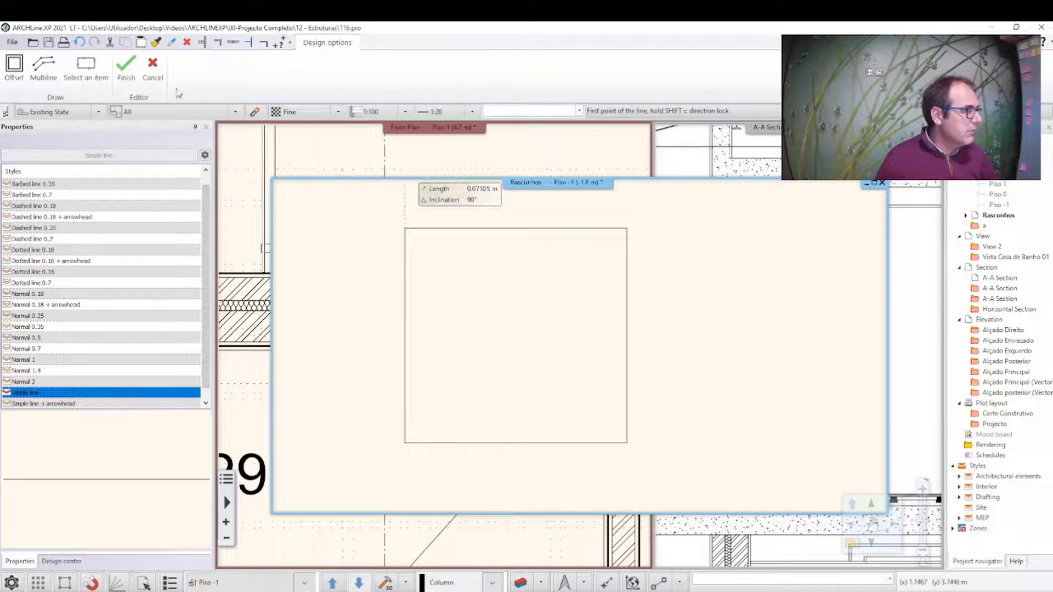
Offset the square's left, top and right edges 0.03 m inward
{"action": "left_click", "coordinate": [116, 64]}
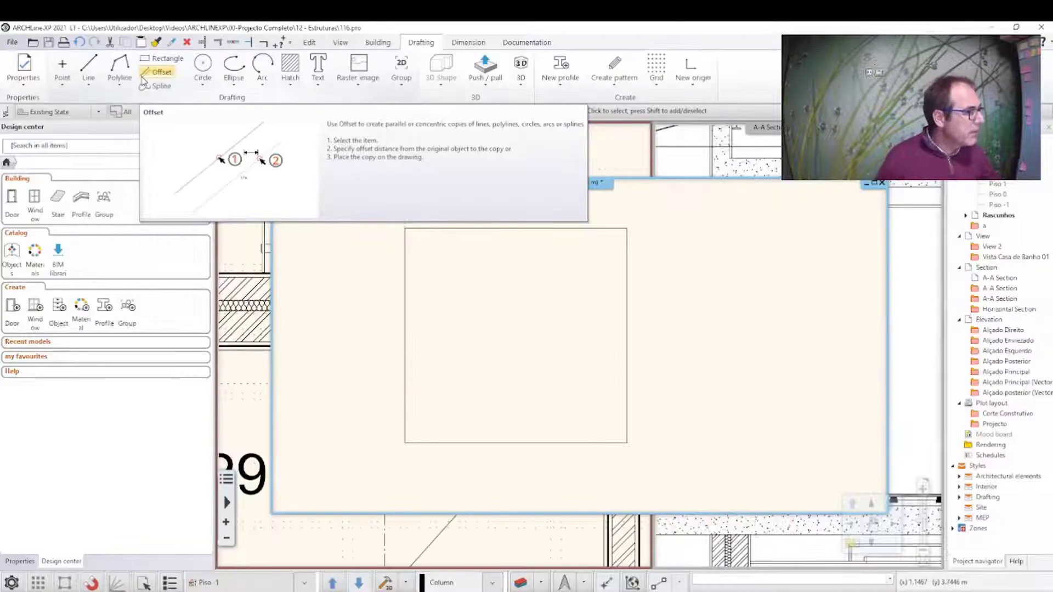
{"action": "left_click", "coordinate": [143, 79]}
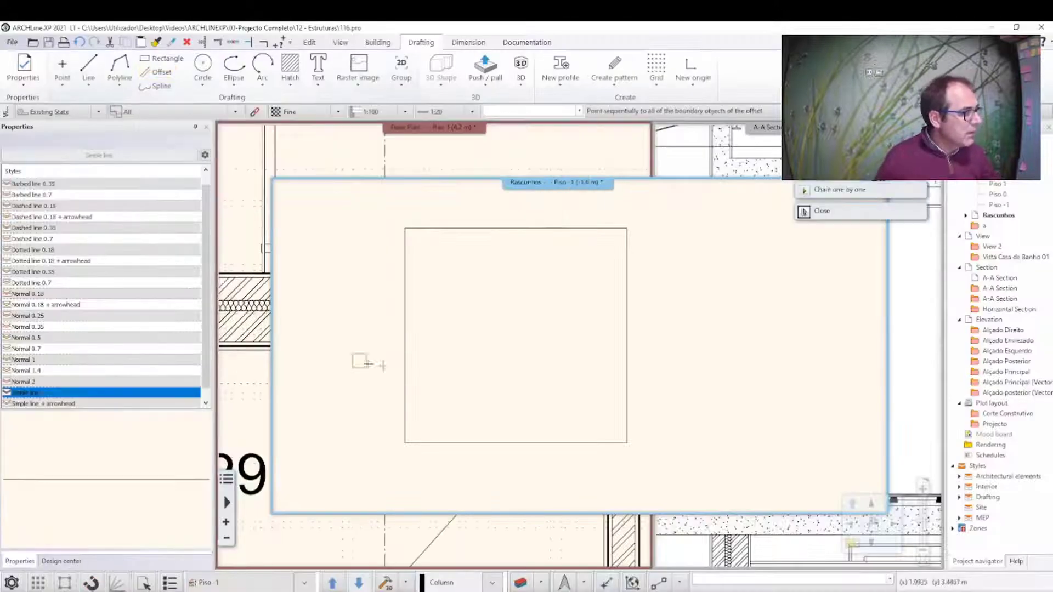
{"action": "left_click", "coordinate": [405, 363]}
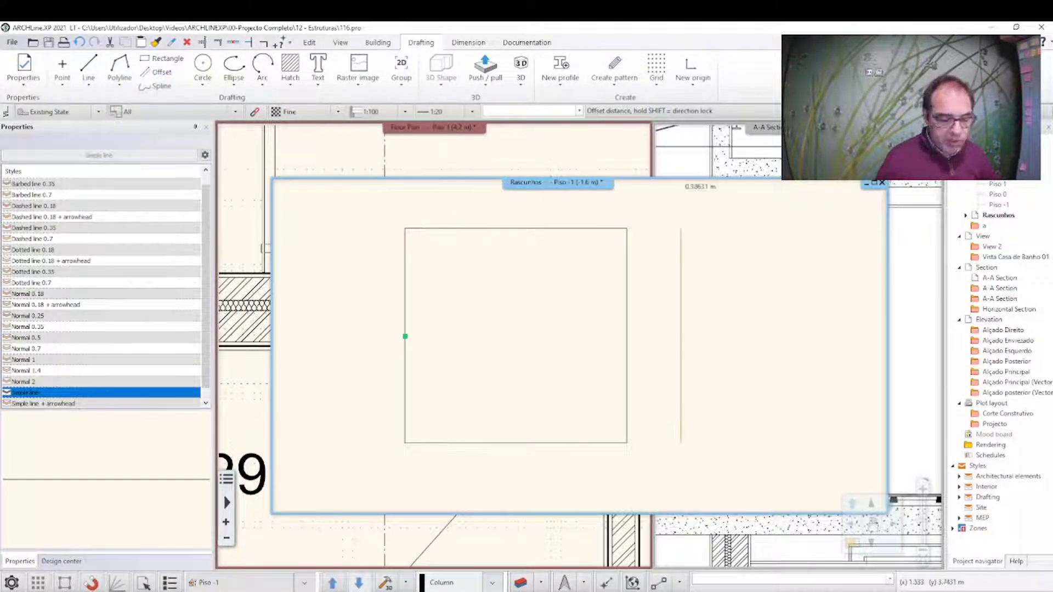
{"action": "type", "text": "0."}
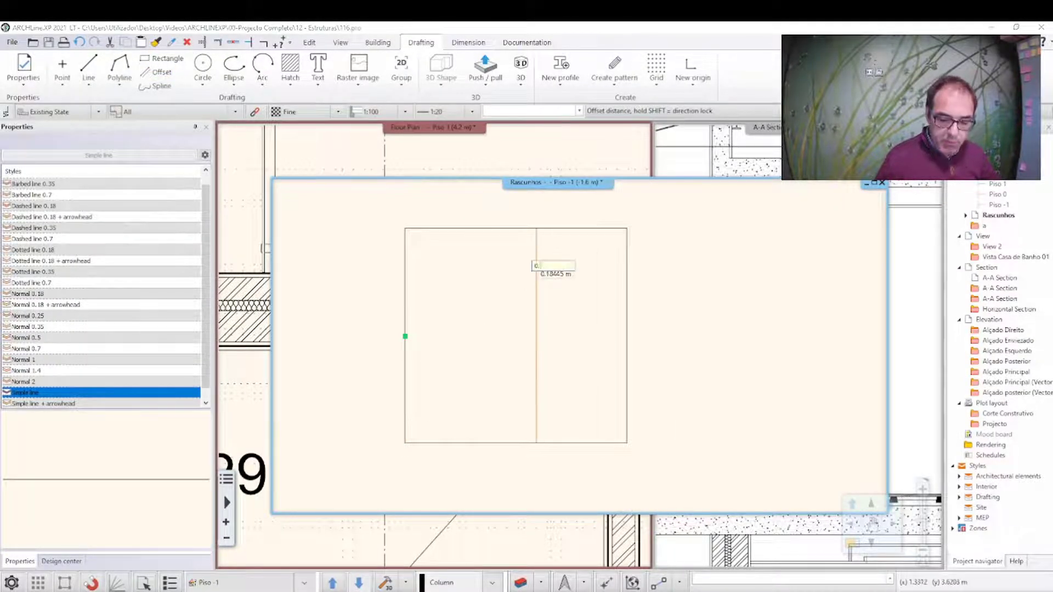
{"action": "type", "text": "3"}
{"action": "key", "text": "Return"}
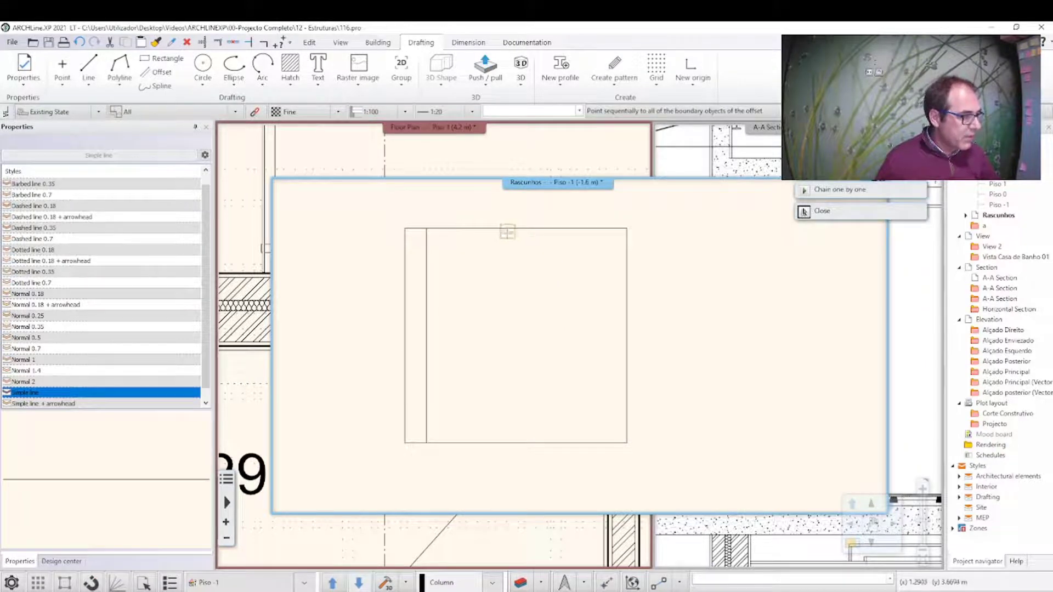
{"action": "left_click", "coordinate": [505, 229]}
{"action": "type", "text": "0.3"}
{"action": "key", "text": "Return"}
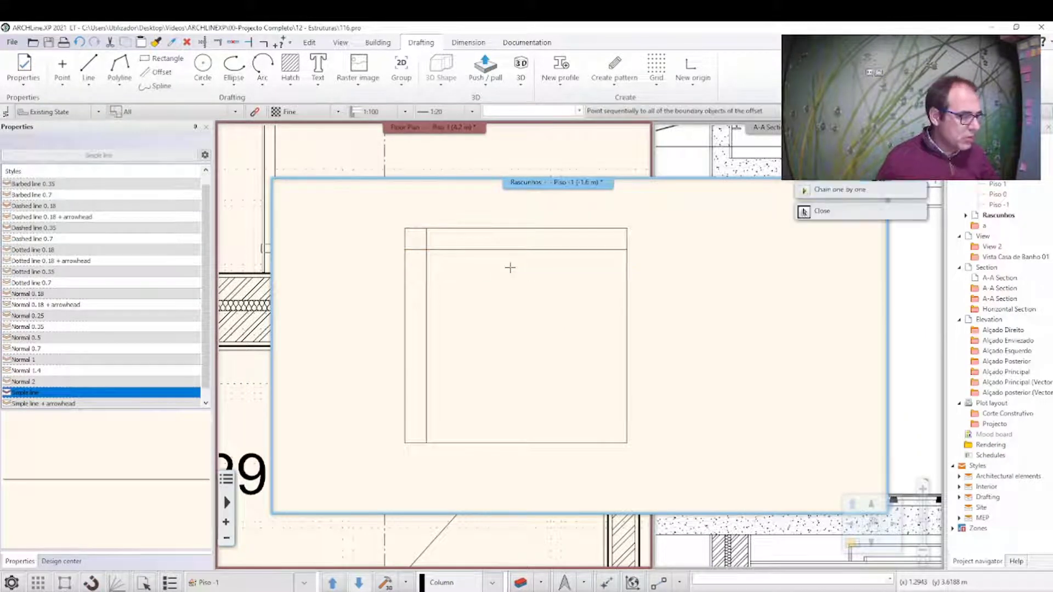
{"action": "left_click", "coordinate": [625, 311]}
{"action": "type", "text": "0.3"}
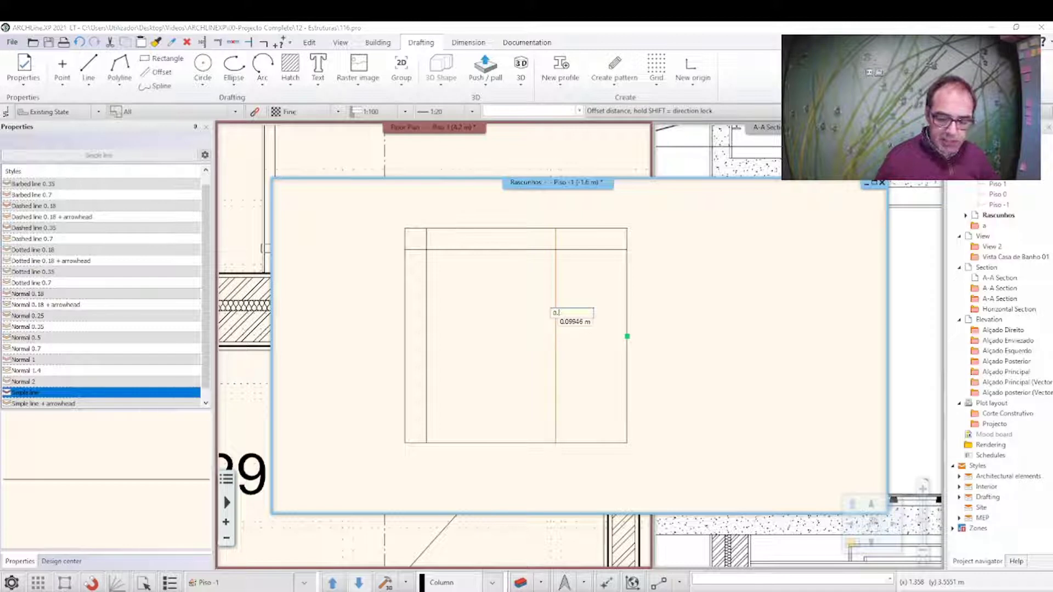
{"action": "key", "text": "Return"}
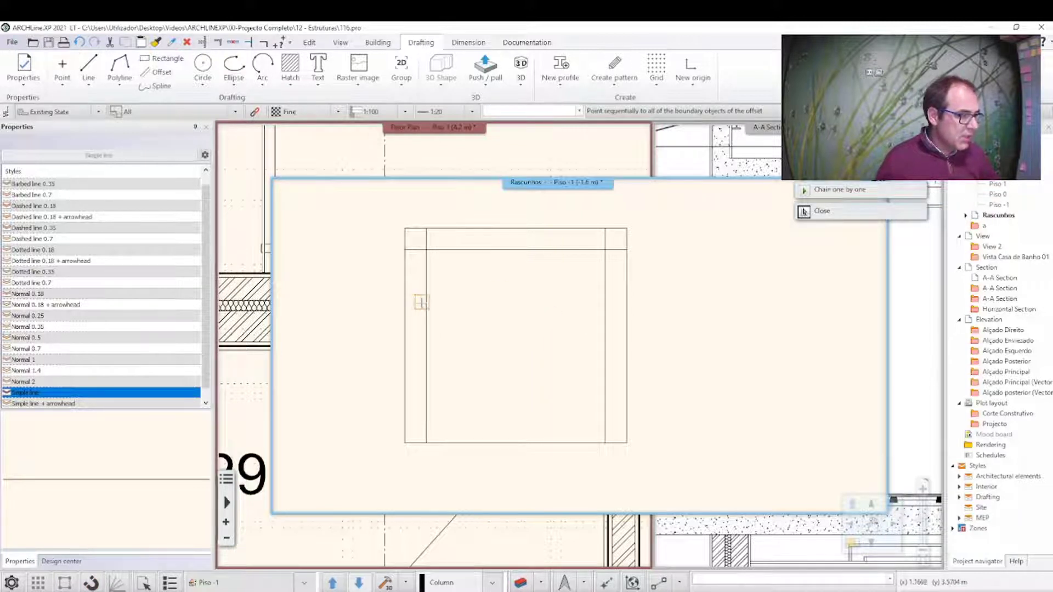
Offset the three inner lines a further 0.05 m inward
{"action": "left_click", "coordinate": [427, 301]}
{"action": "type", "text": "0.05"}
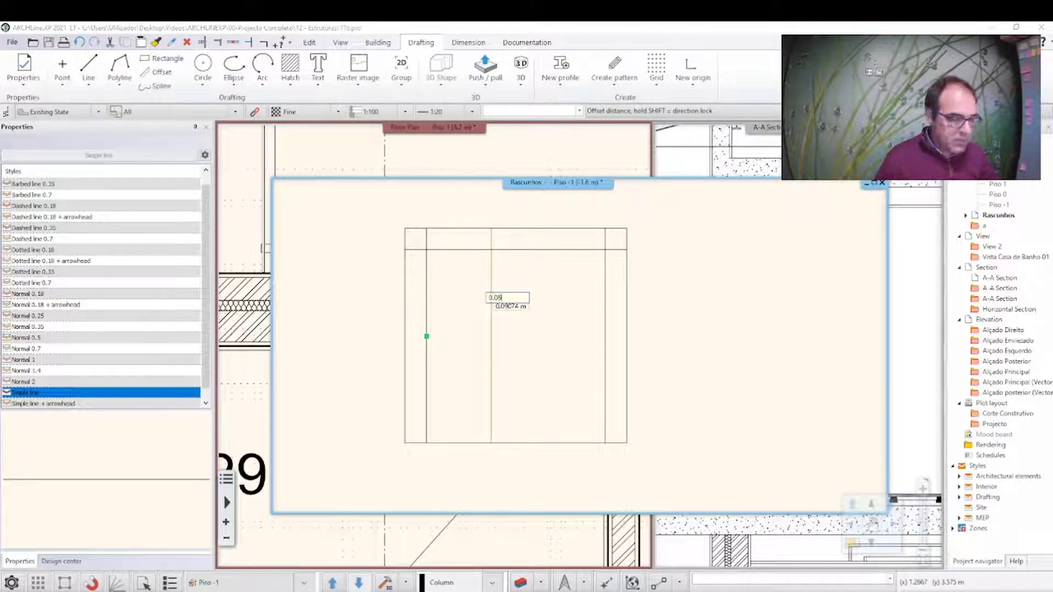
{"action": "key", "text": "Return"}
{"action": "left_click", "coordinate": [509, 250]}
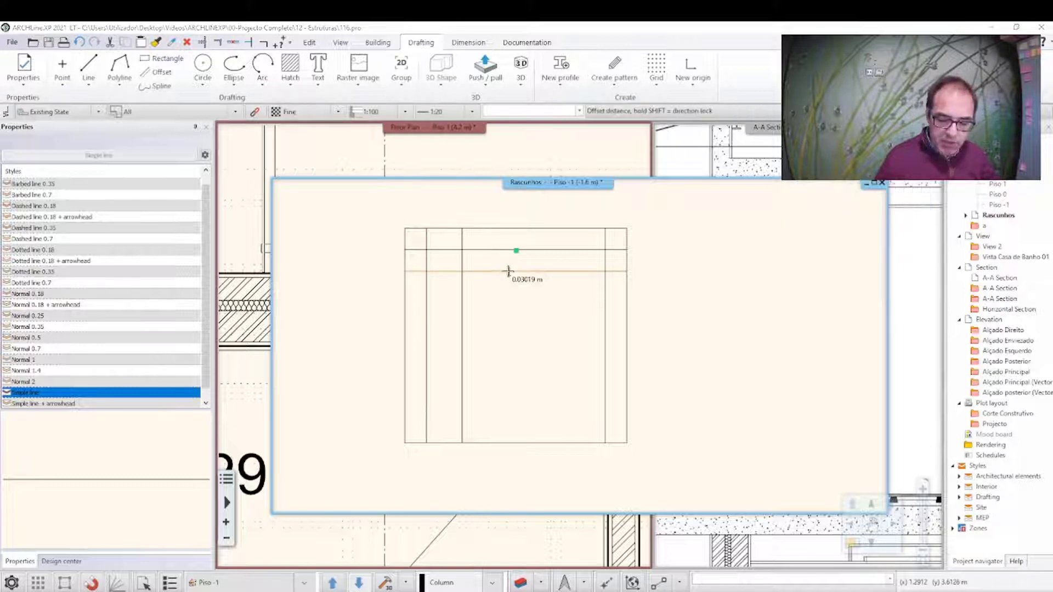
{"action": "type", "text": "5"}
{"action": "key", "text": "Return"}
{"action": "left_click", "coordinate": [606, 321]}
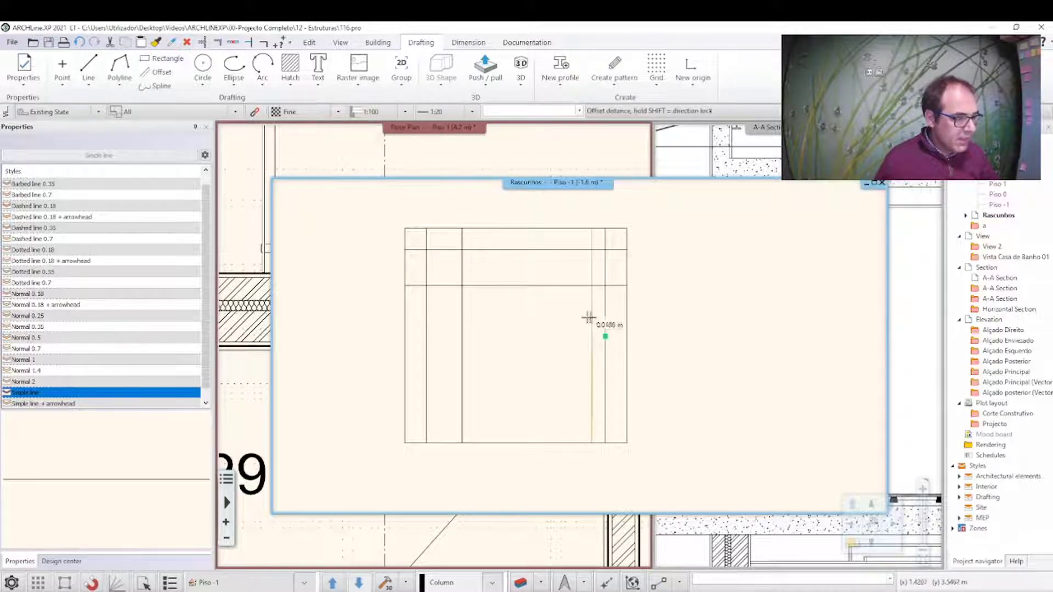
{"action": "type", "text": "0.05"}
{"action": "key", "text": "Return"}
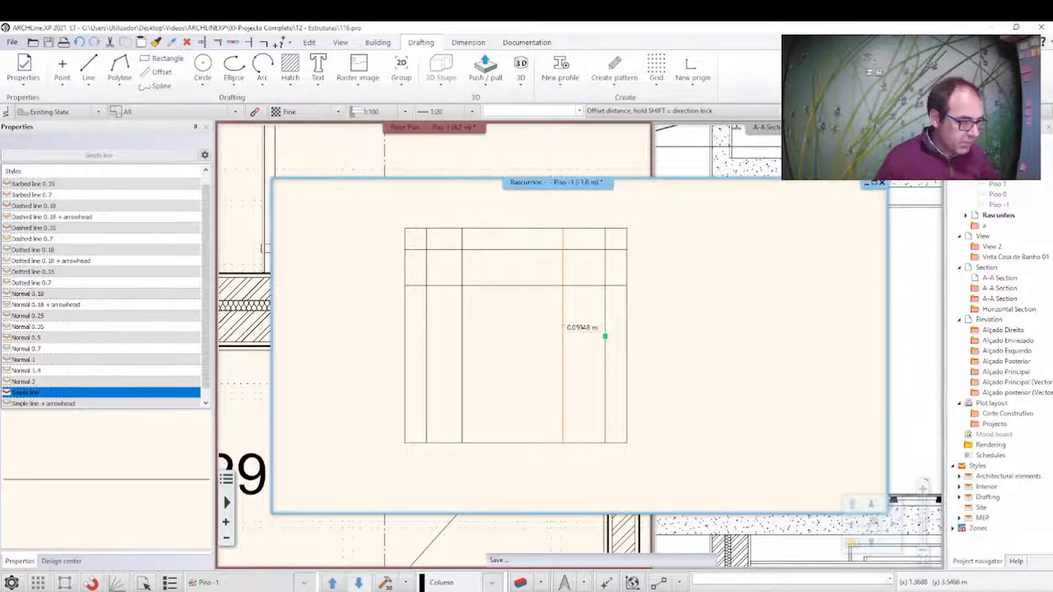
{"action": "key", "text": "Escape"}
{"action": "scroll", "coordinate": [538, 285], "scroll_direction": "down", "scroll_amount": 2}
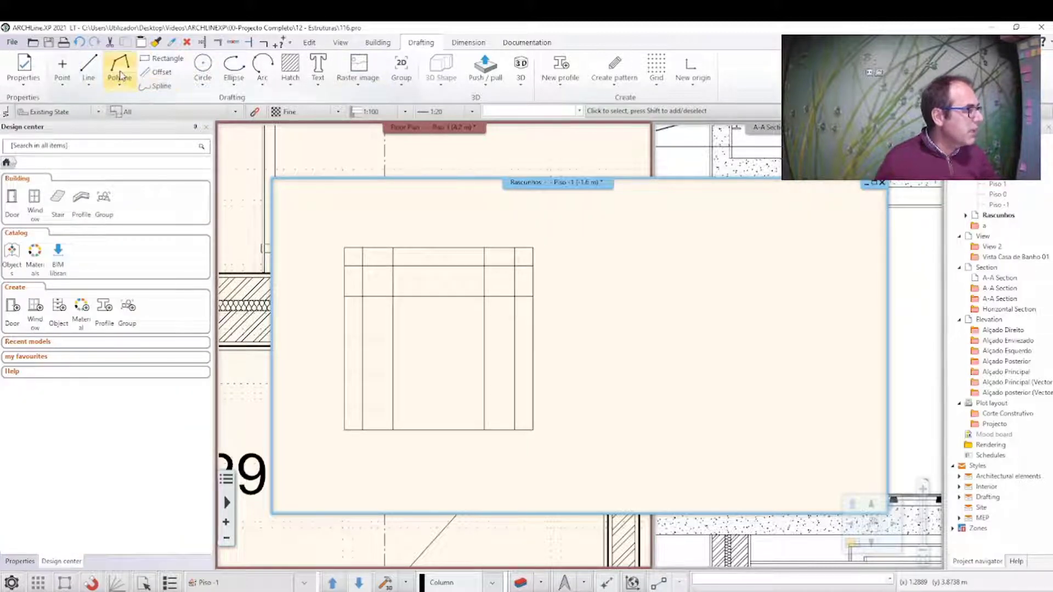
{"action": "mouse_move", "coordinate": [119, 67]}
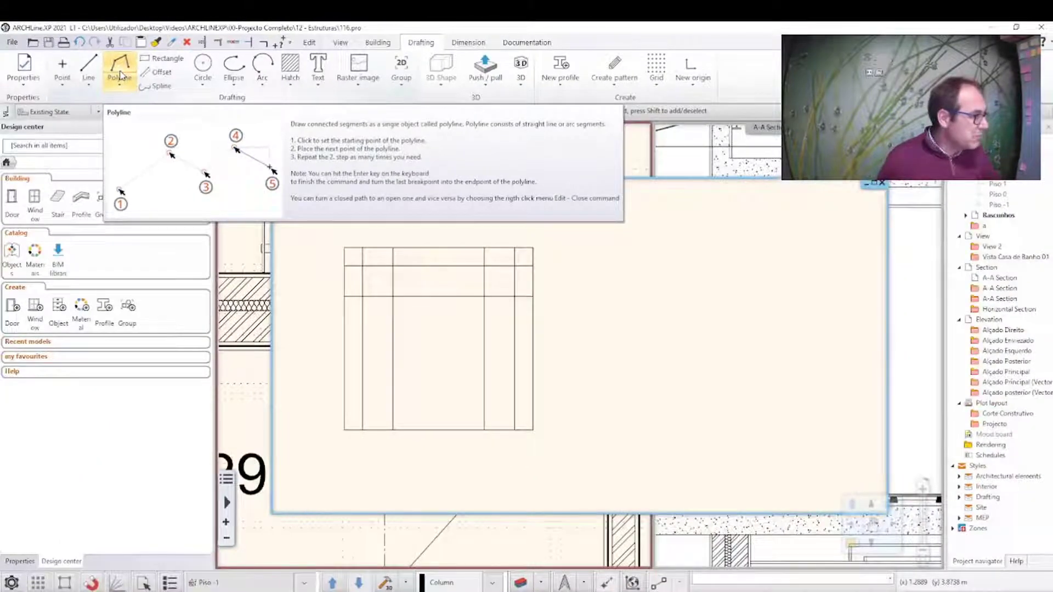
Trace a closed inverted-U polyline, 0.31 m wide and 0.3 m tall, with chamfered inner corners
{"action": "left_click", "coordinate": [120, 75]}
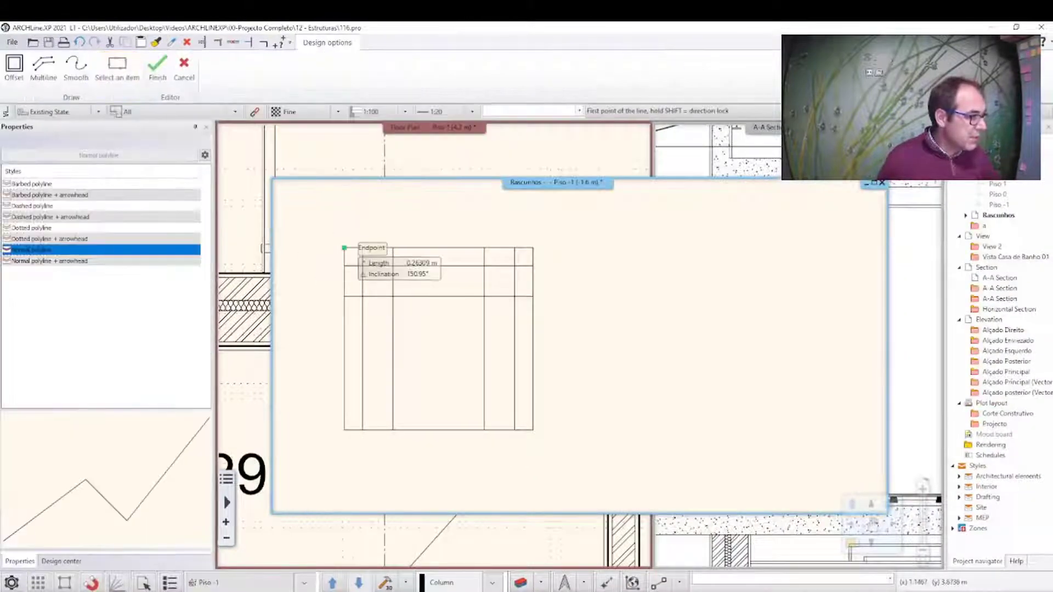
{"action": "left_click", "coordinate": [345, 248]}
{"action": "left_click", "coordinate": [533, 248]}
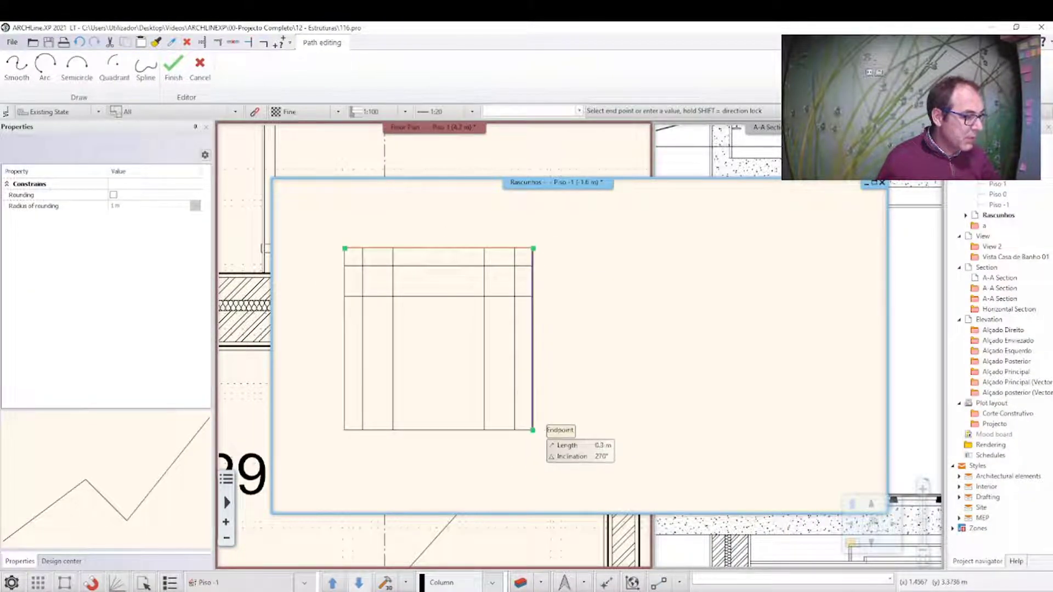
{"action": "left_click", "coordinate": [515, 430]}
{"action": "left_click", "coordinate": [514, 296]}
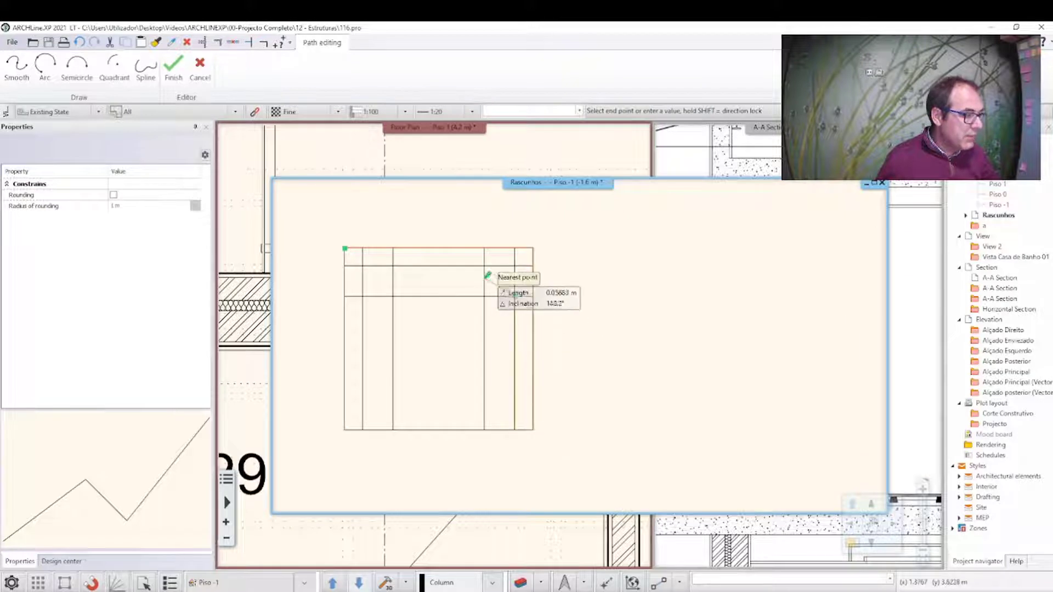
{"action": "left_click", "coordinate": [484, 267]}
{"action": "left_click", "coordinate": [393, 266]}
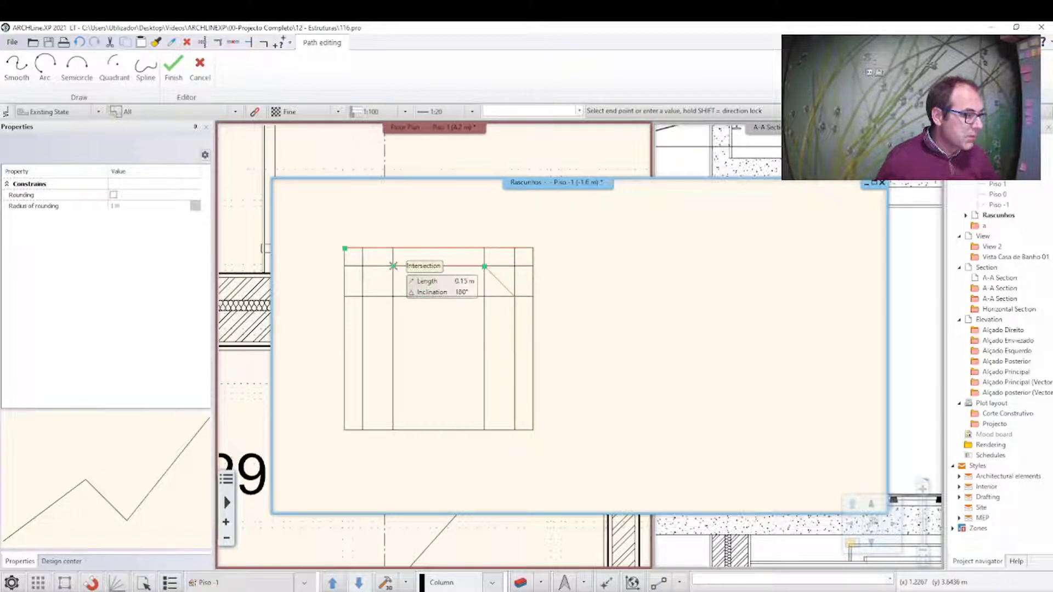
{"action": "left_click", "coordinate": [363, 297]}
{"action": "left_click", "coordinate": [362, 430]}
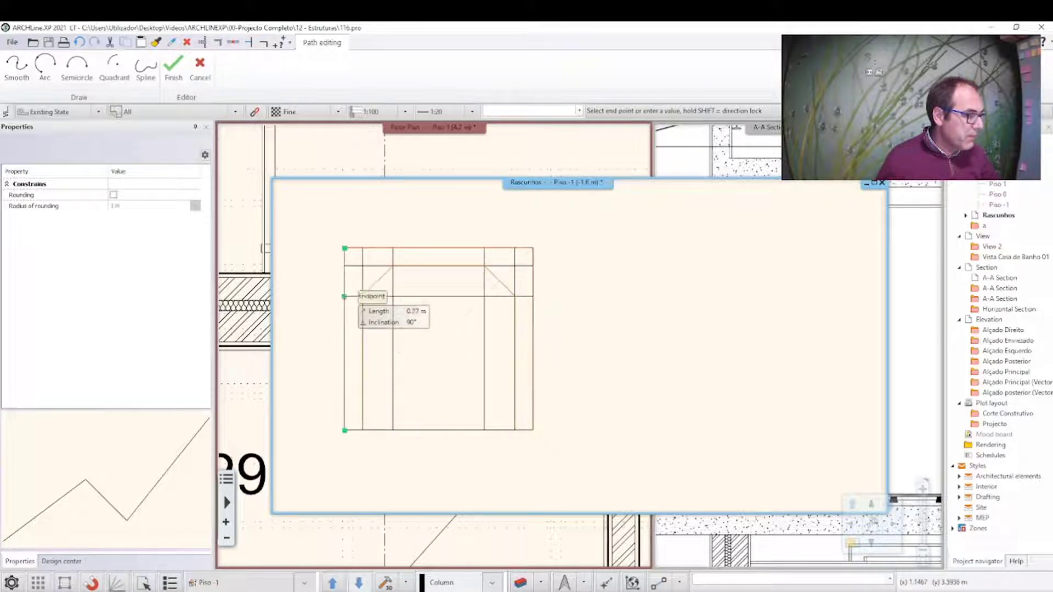
{"action": "left_click", "coordinate": [345, 249]}
{"action": "key", "text": "Return"}
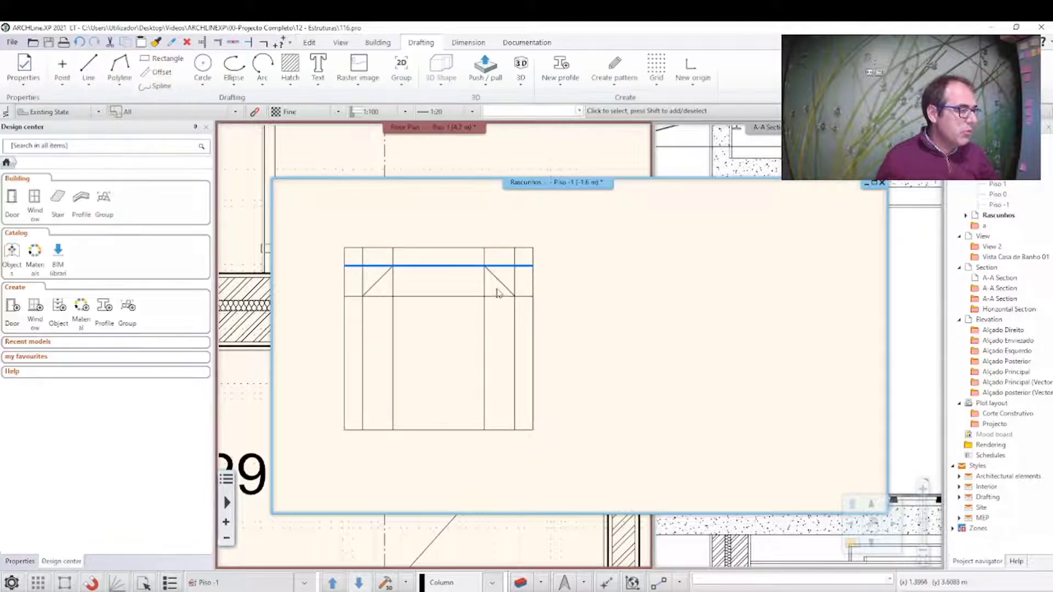
Select the traced outline and bring up its grip transform menu
{"action": "key", "text": "Escape"}
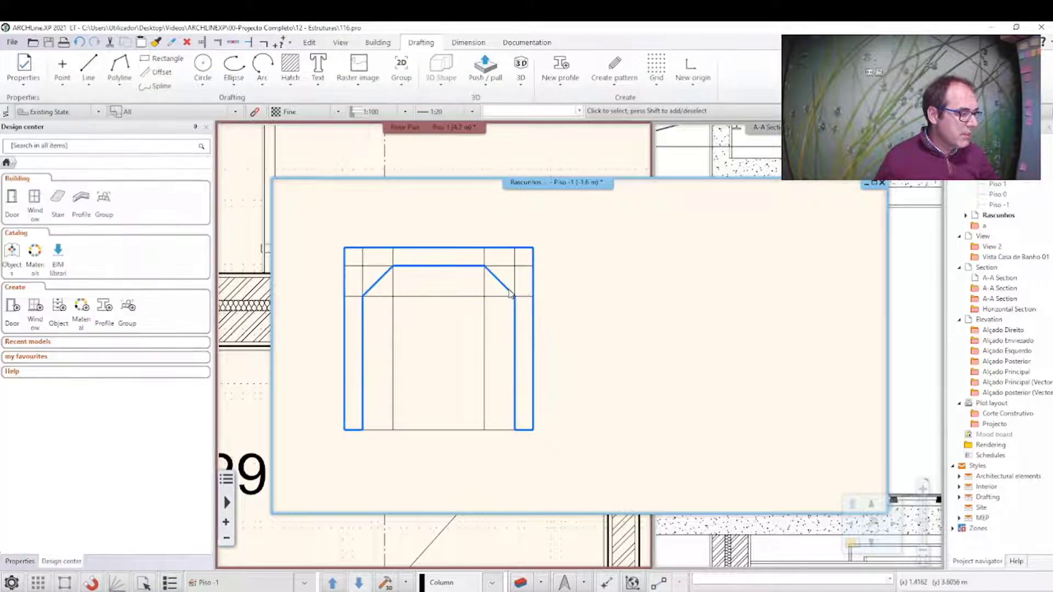
{"action": "left_click", "coordinate": [515, 308]}
{"action": "left_click", "coordinate": [535, 368]}
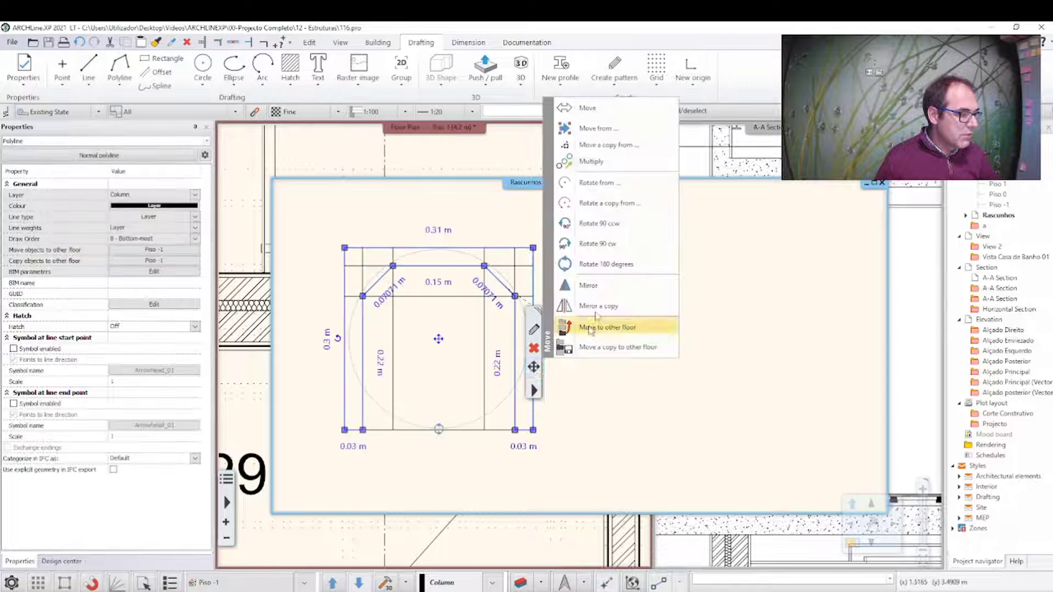
Move the chamfered outline to the right of the guide-line square and deselect it
{"action": "left_click", "coordinate": [604, 109]}
{"action": "left_click", "coordinate": [680, 336]}
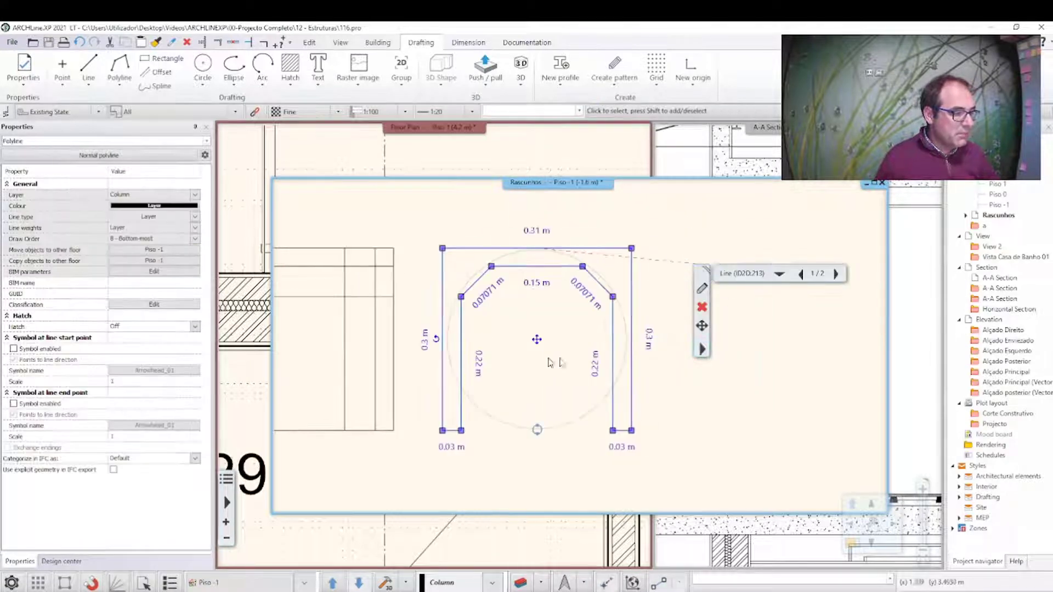
{"action": "key", "text": "Escape"}
{"action": "middle_click_drag", "start_coordinate": [798, 376], "coordinate": [658, 376]}
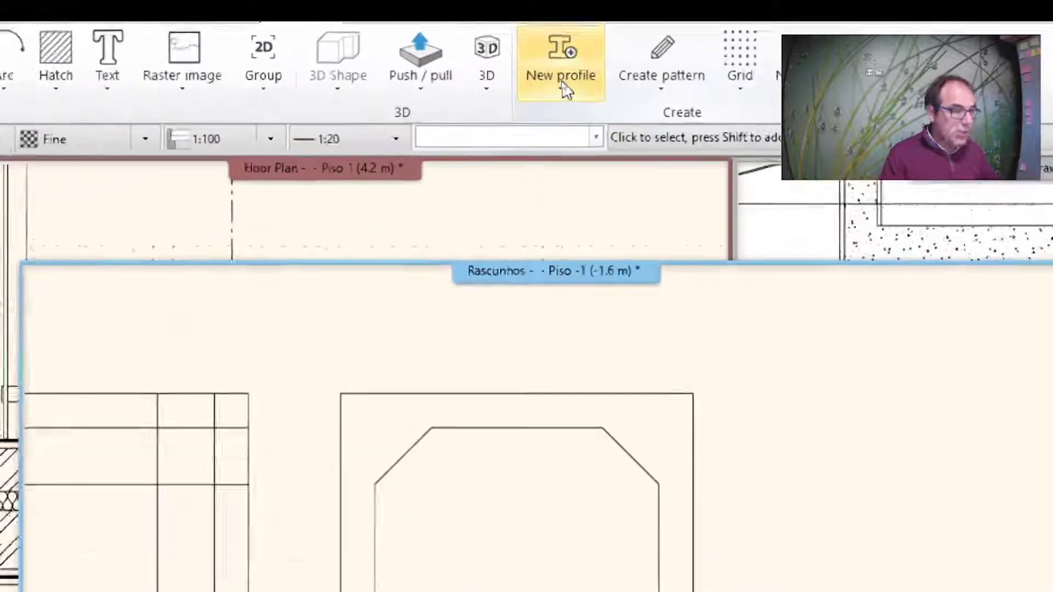
Define the outline's boundary as a closed profile with its reference at the top midpoint
{"action": "left_click", "coordinate": [562, 82]}
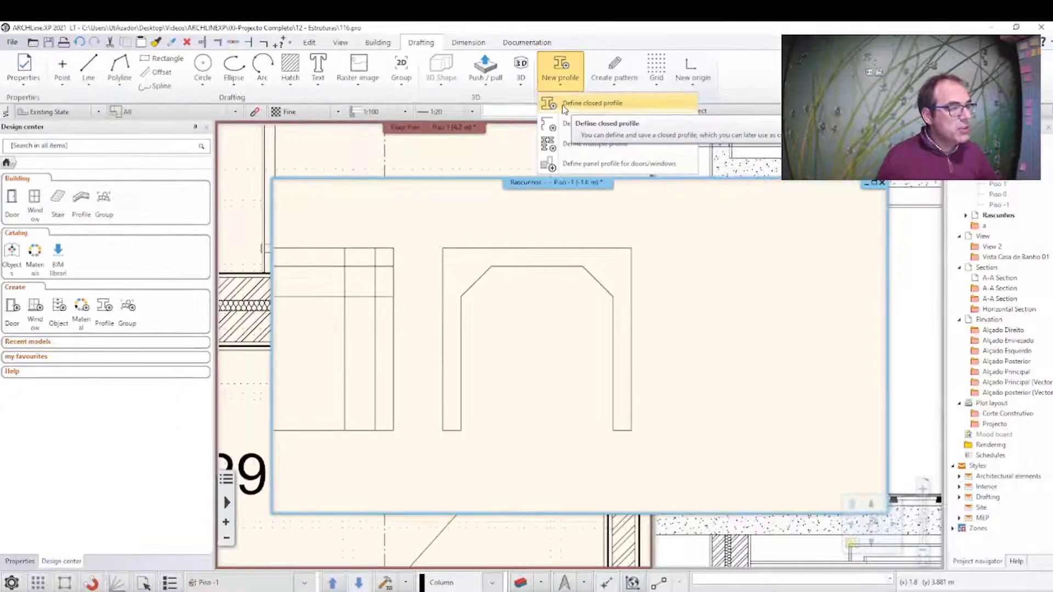
{"action": "left_click", "coordinate": [564, 104]}
{"action": "left_click", "coordinate": [442, 249]}
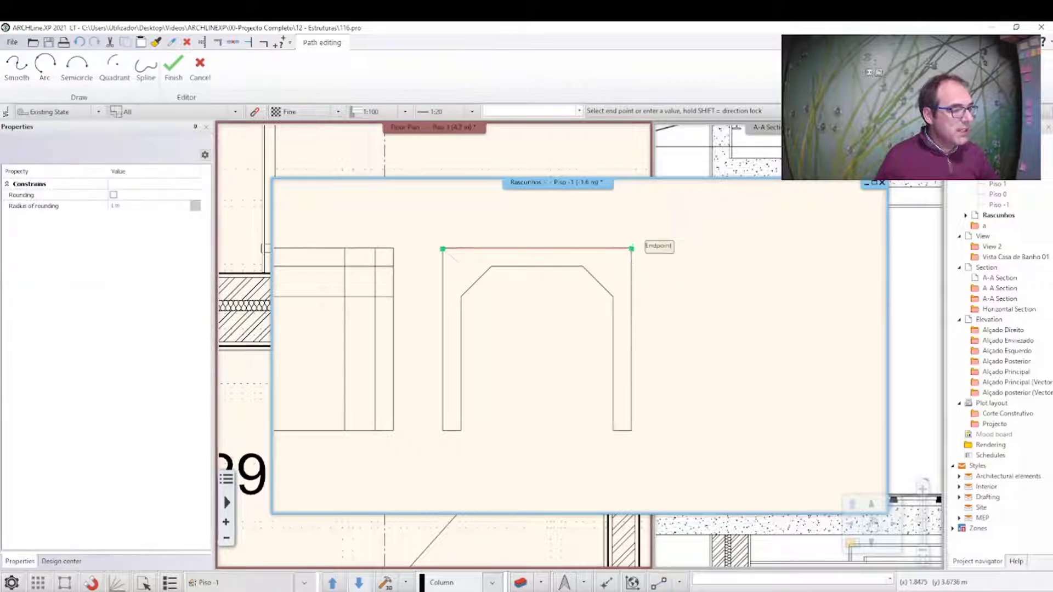
{"action": "left_click", "coordinate": [631, 248]}
{"action": "left_click", "coordinate": [613, 431]}
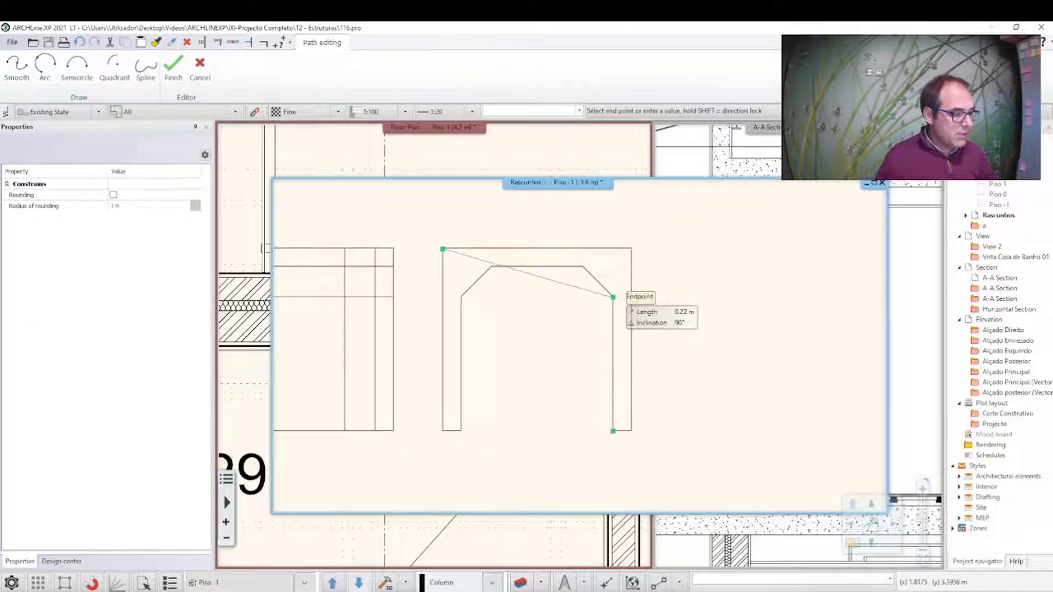
{"action": "left_click", "coordinate": [613, 296]}
{"action": "left_click", "coordinate": [582, 266]}
{"action": "left_click", "coordinate": [491, 267]}
{"action": "left_click", "coordinate": [461, 297]}
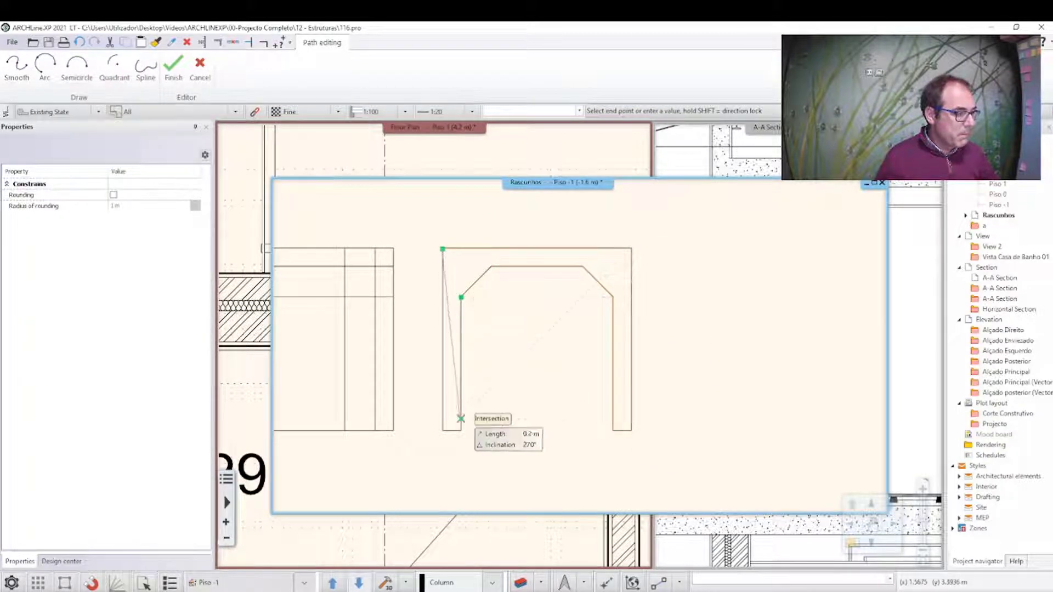
{"action": "left_click", "coordinate": [461, 432]}
{"action": "left_click", "coordinate": [442, 431]}
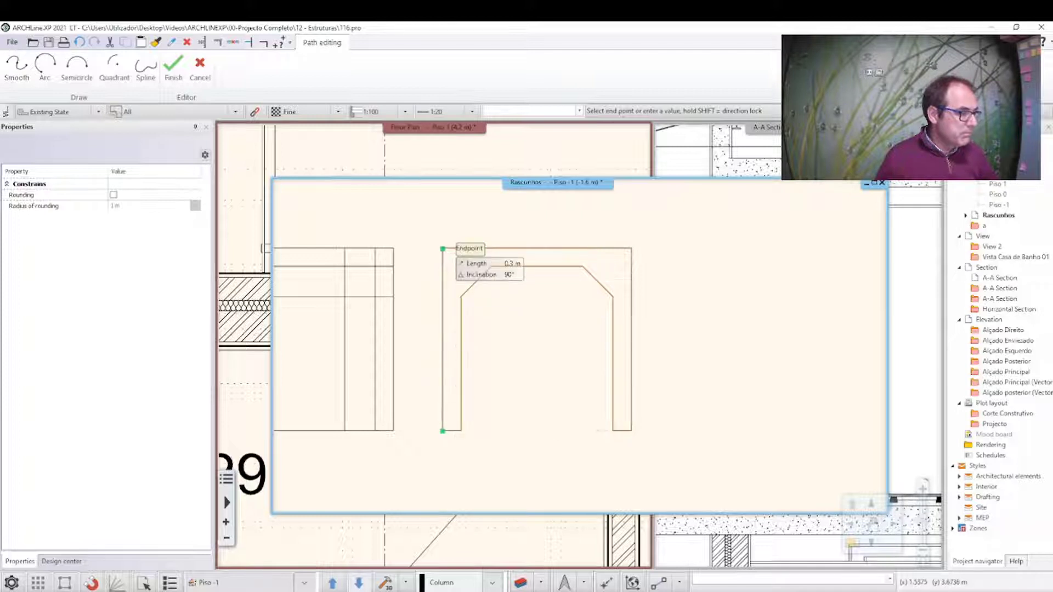
{"action": "left_click", "coordinate": [443, 249]}
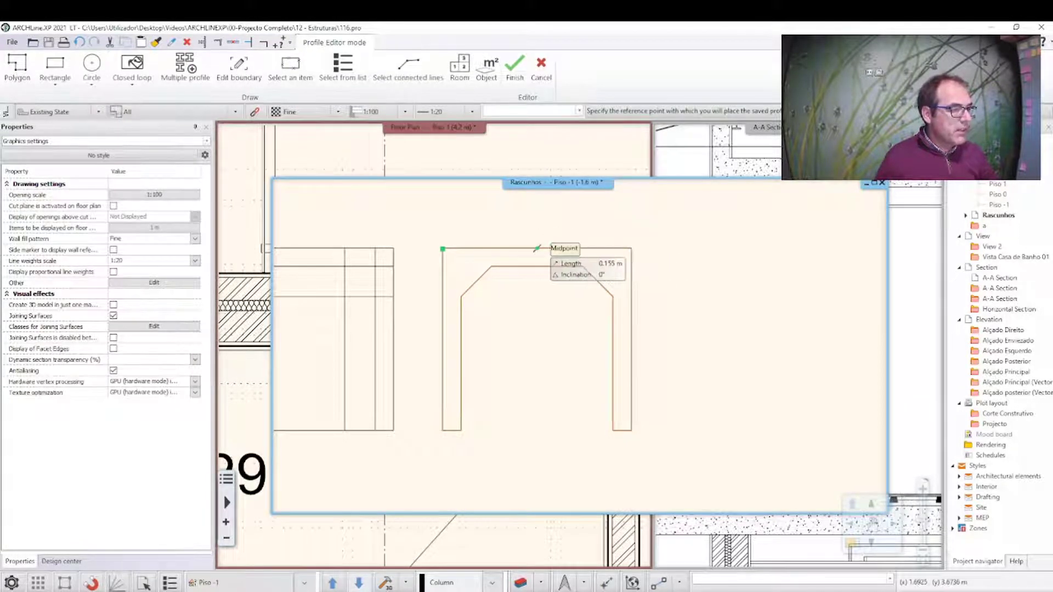
{"action": "left_click", "coordinate": [536, 249]}
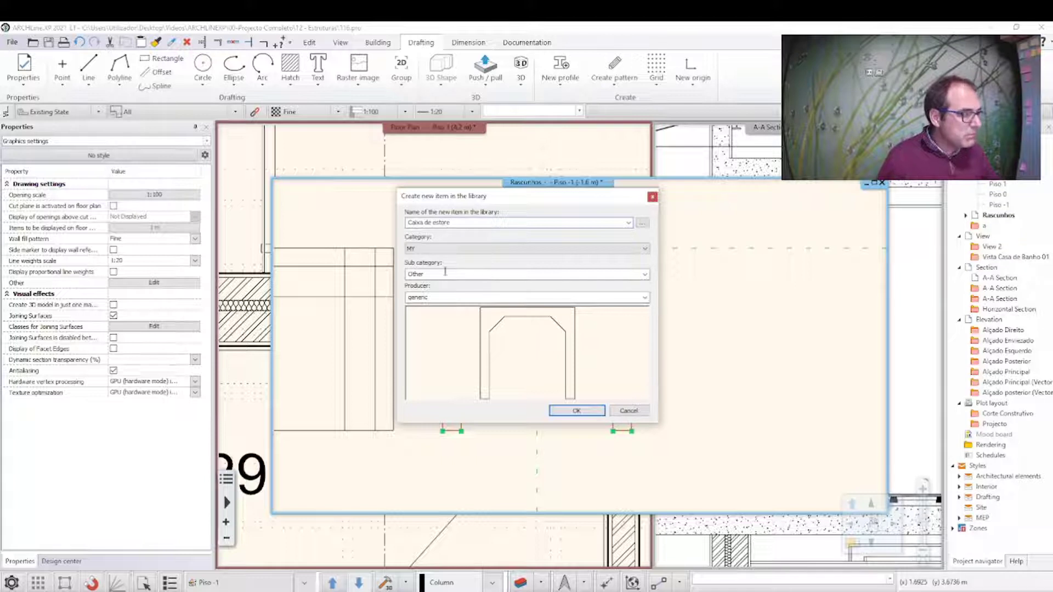
Save Caixa de estore under MY > Other with producer Iberd, then close Rascunhos
{"action": "left_click", "coordinate": [445, 249]}
{"action": "left_click", "coordinate": [445, 301]}
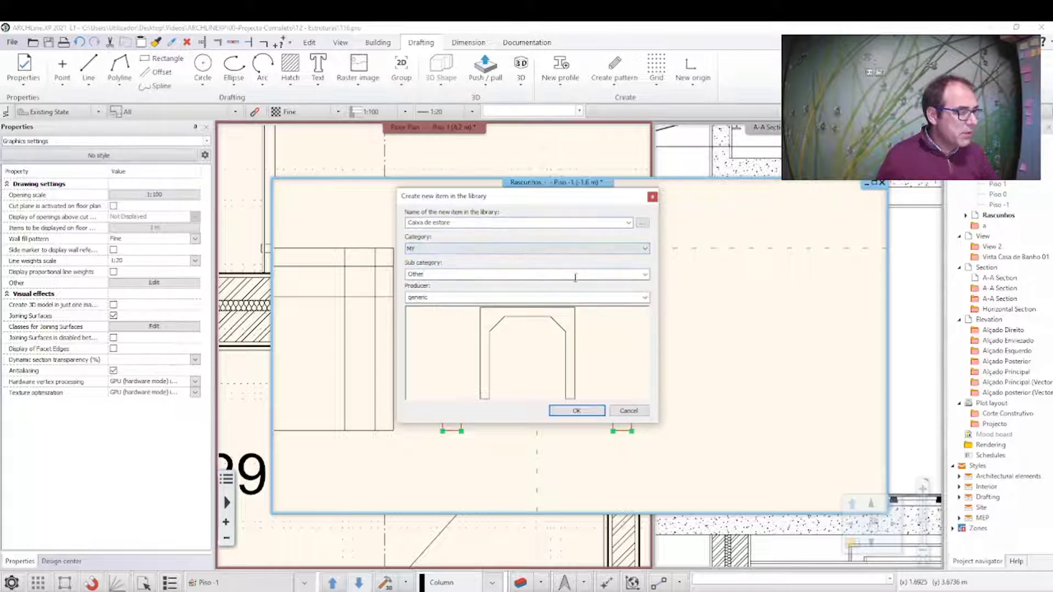
{"action": "key", "text": "Tab"}
{"action": "left_click", "coordinate": [461, 298]}
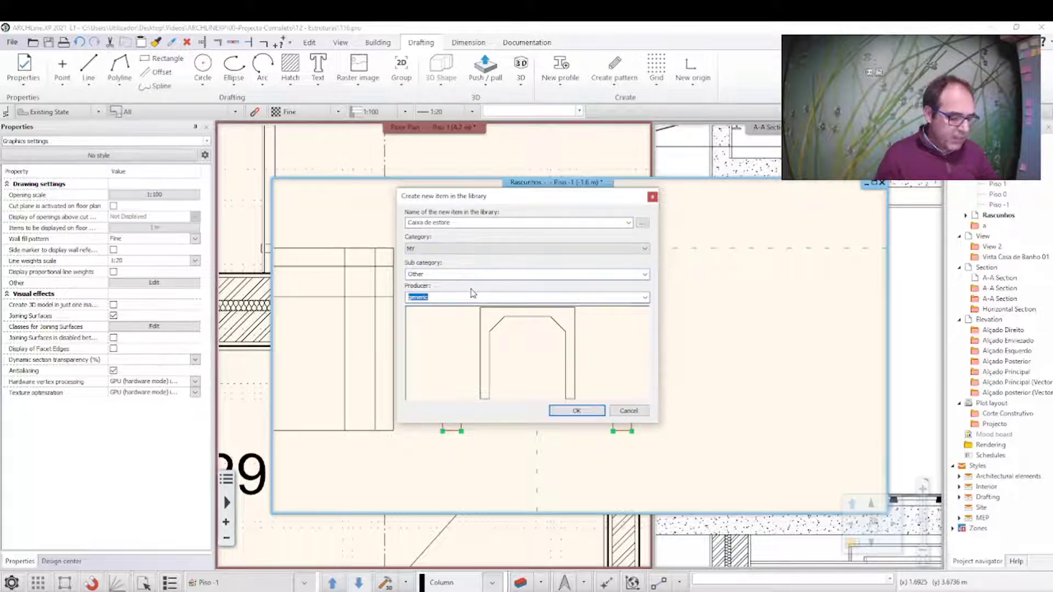
{"action": "type", "text": "Iberd"}
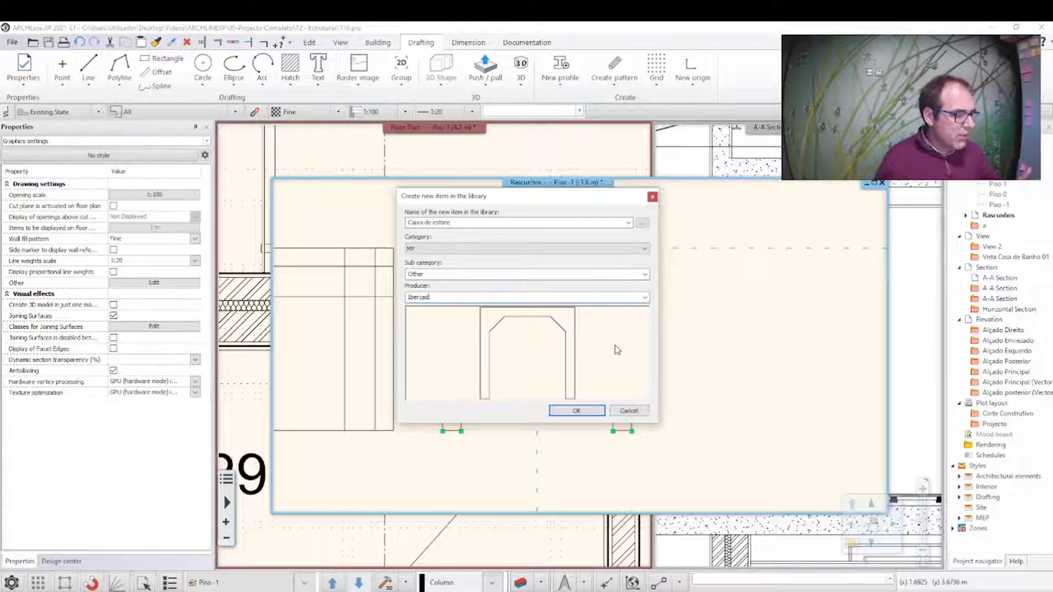
{"action": "left_click", "coordinate": [577, 411]}
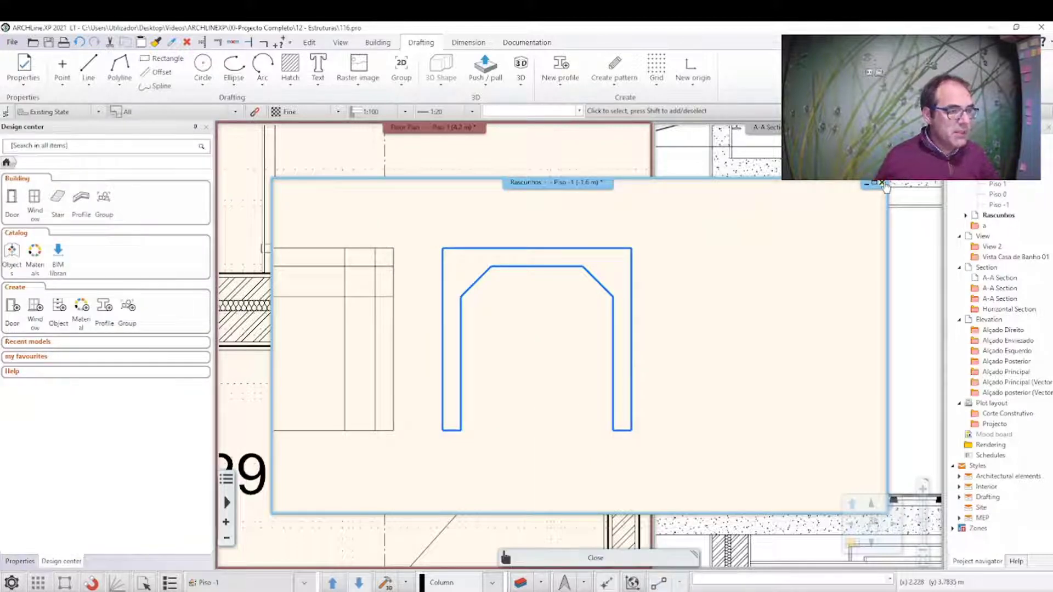
{"action": "left_click", "coordinate": [883, 183]}
{"action": "left_click", "coordinate": [565, 338]}
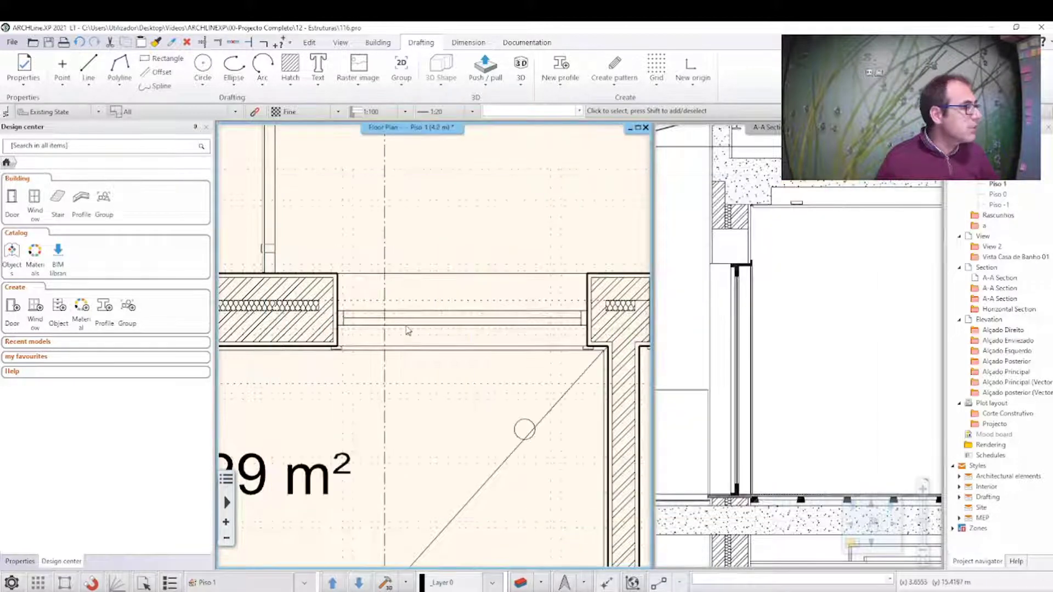
Browse Design center profiles to MY > Other showing Caixa de estore, then open the Building tab
{"action": "left_click", "coordinate": [83, 204]}
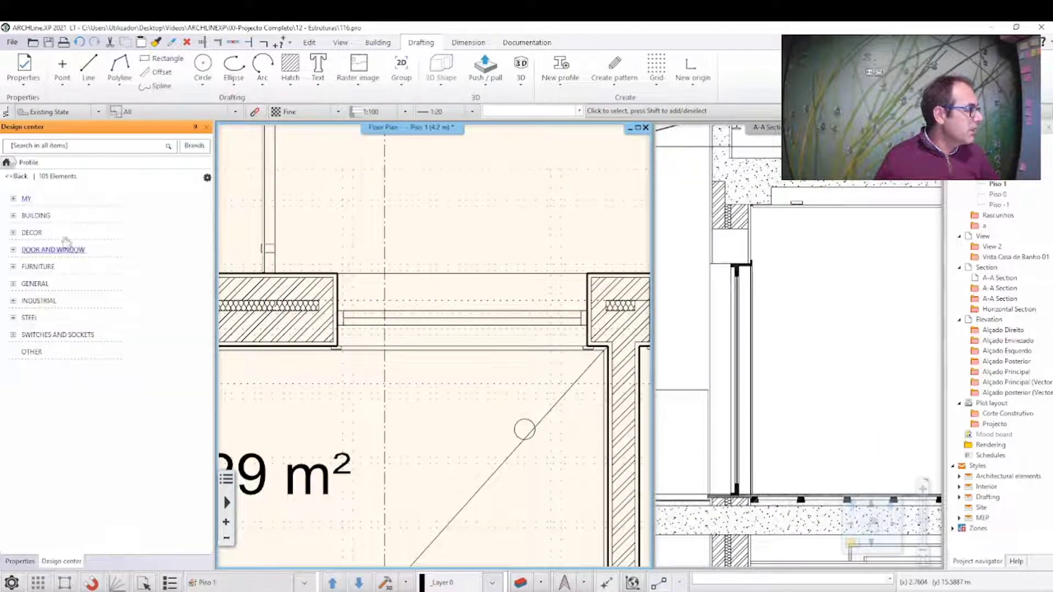
{"action": "left_click", "coordinate": [13, 199]}
{"action": "double_click", "coordinate": [33, 336]}
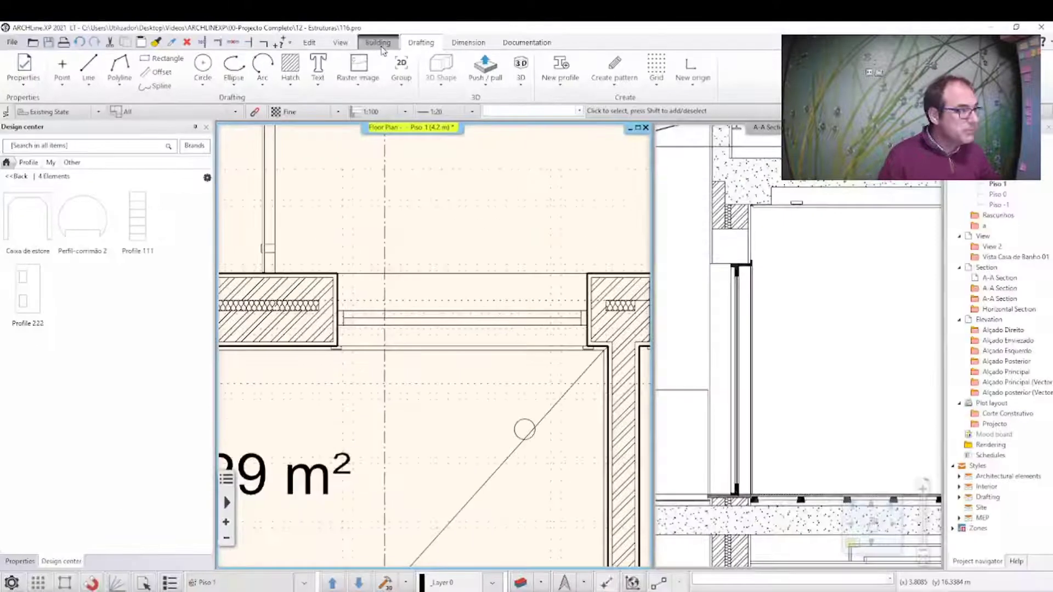
{"action": "left_click", "coordinate": [379, 42]}
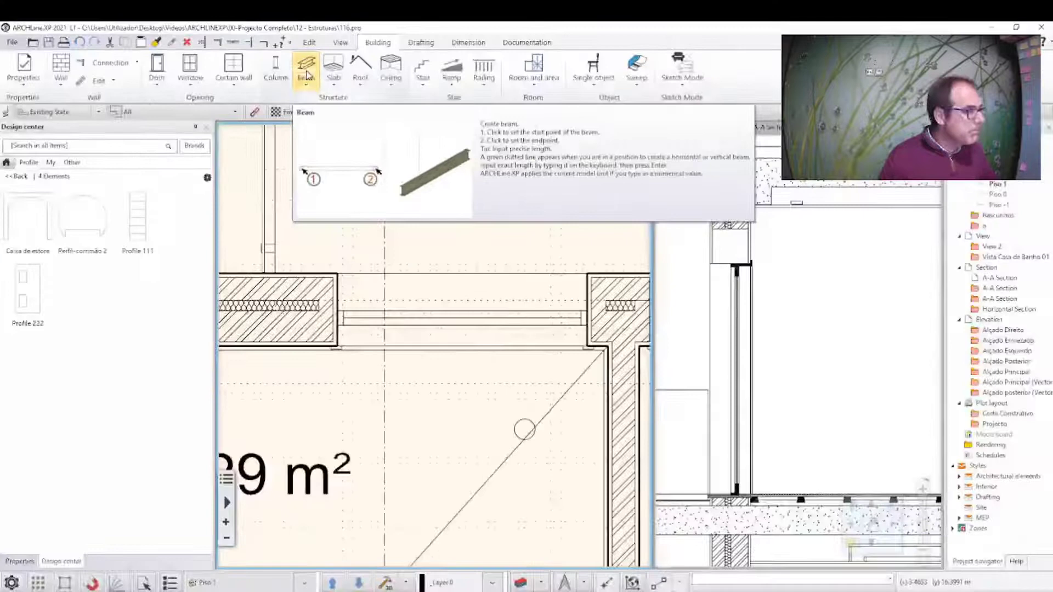
Draw a 1.2 m beam from the left wall corner to the right wall corner across the window
{"action": "left_click", "coordinate": [307, 77]}
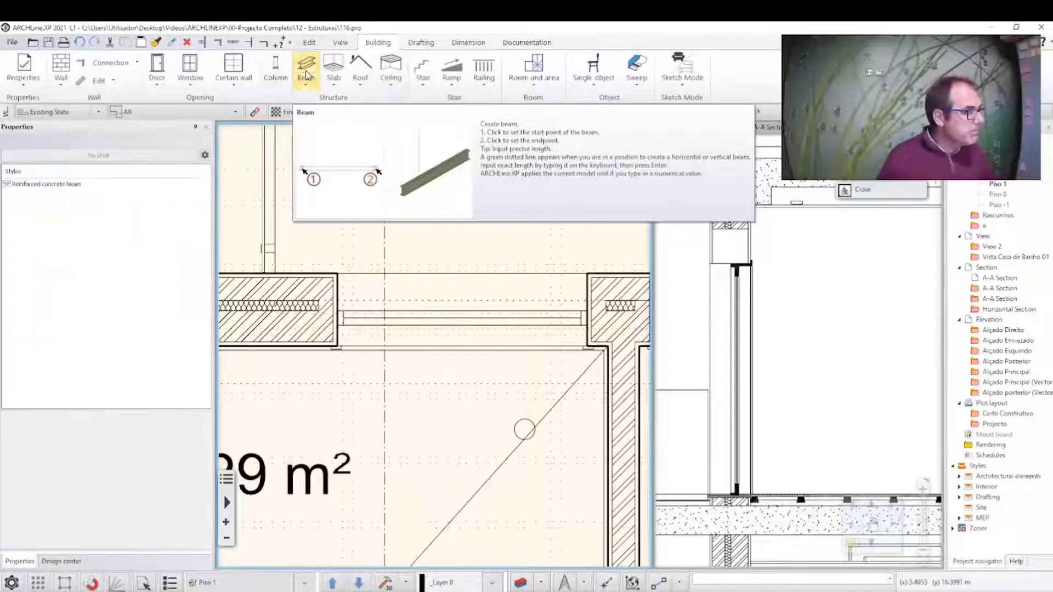
{"action": "scroll", "coordinate": [389, 308], "scroll_direction": "up", "scroll_amount": 3}
{"action": "scroll", "coordinate": [352, 302], "scroll_direction": "up", "scroll_amount": 2}
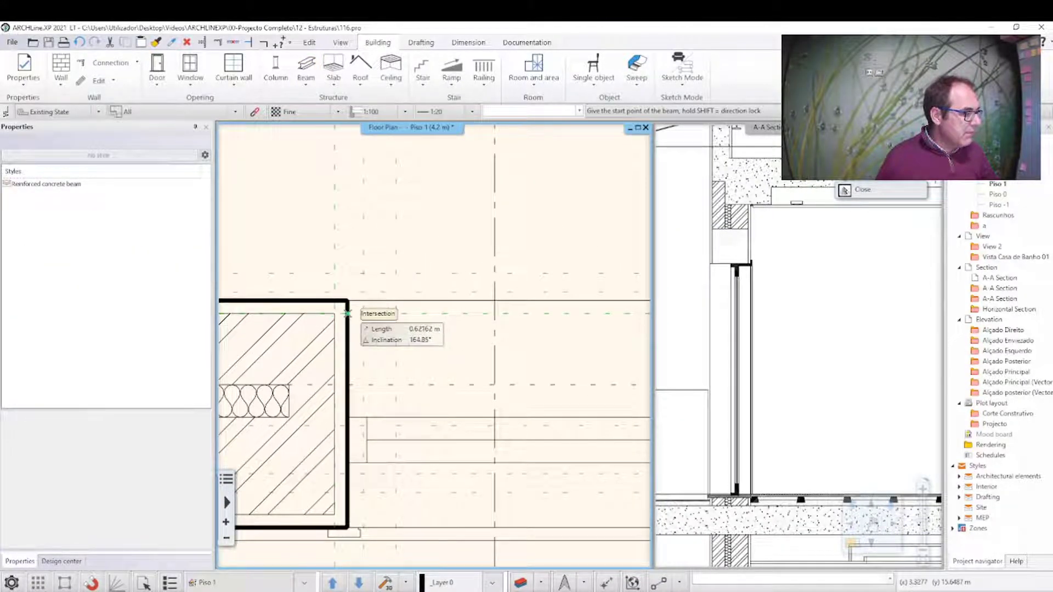
{"action": "left_click", "coordinate": [347, 314]}
{"action": "scroll", "coordinate": [434, 346], "scroll_direction": "down", "scroll_amount": 2}
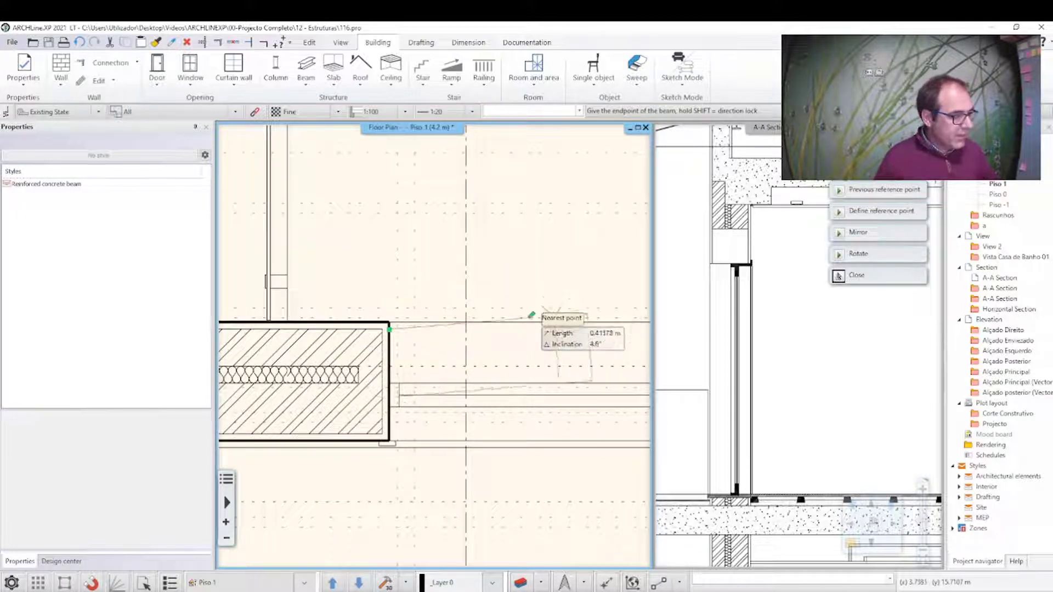
{"action": "scroll", "coordinate": [544, 343], "scroll_direction": "down", "scroll_amount": 2}
{"action": "scroll", "coordinate": [505, 329], "scroll_direction": "up", "scroll_amount": 2}
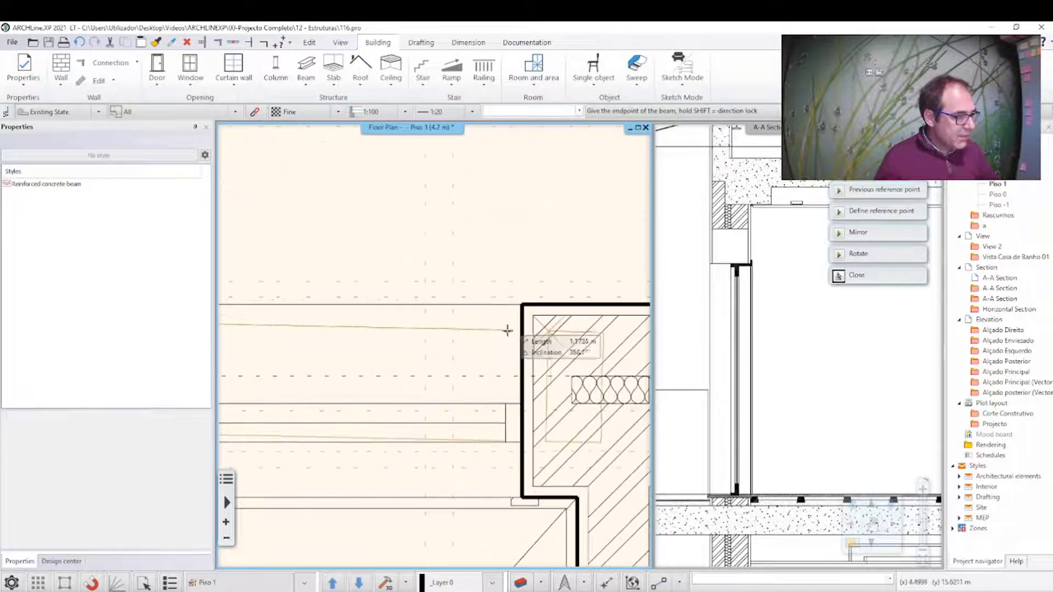
{"action": "left_click", "coordinate": [522, 315]}
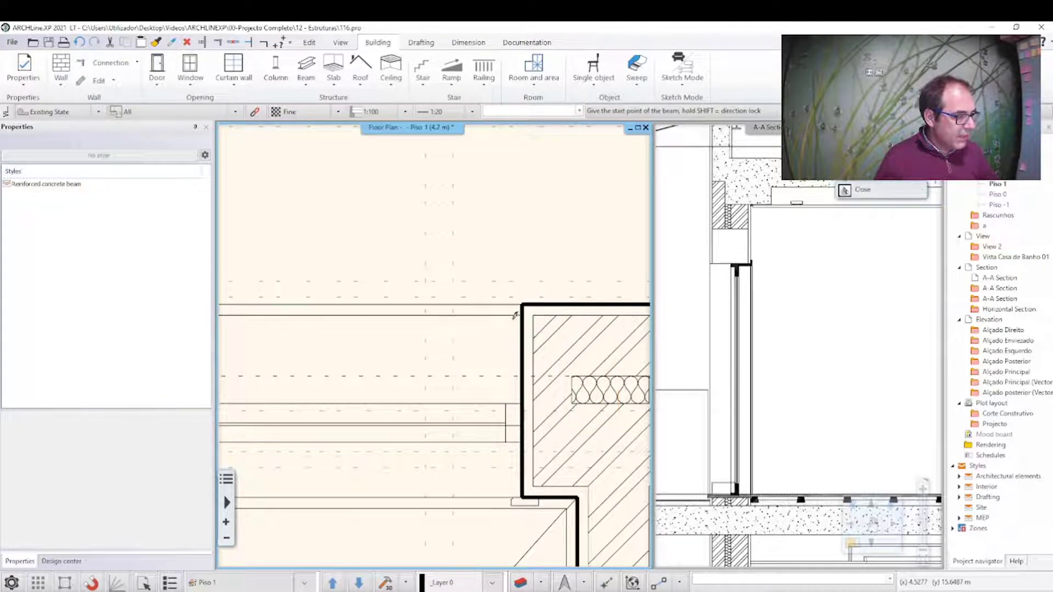
{"action": "right_click", "coordinate": [573, 238]}
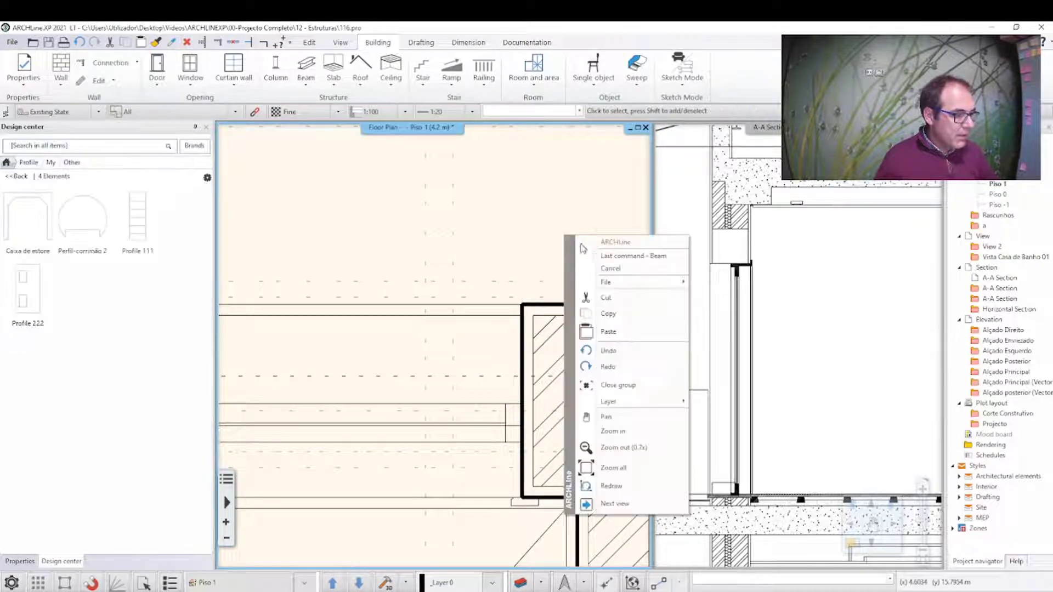
{"action": "left_click", "coordinate": [827, 369]}
Check the new beam in the A-A section, then select it in the floor plan
{"action": "left_click", "coordinate": [487, 321]}
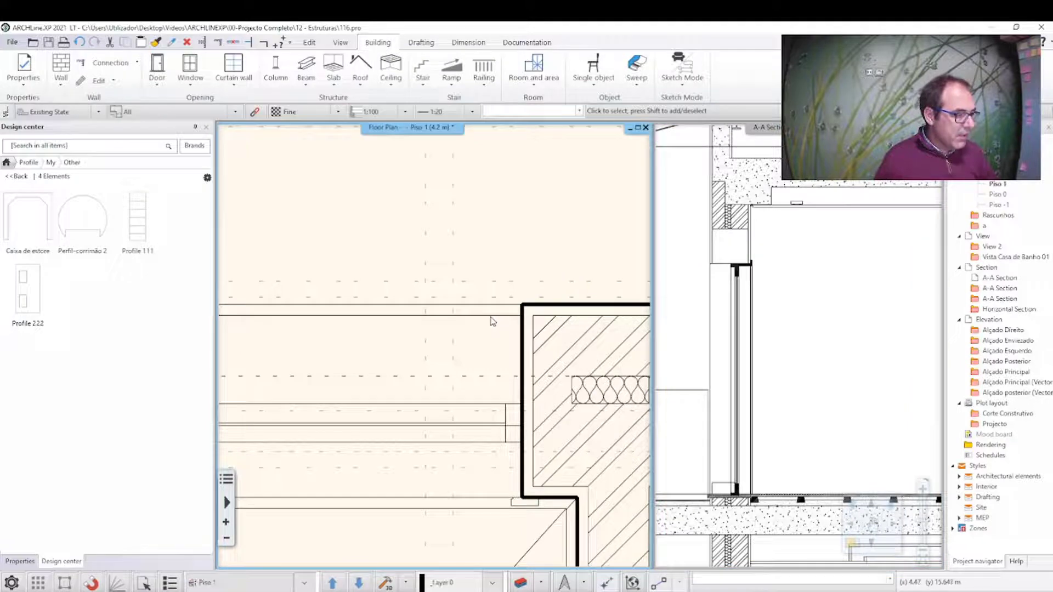
{"action": "left_click", "coordinate": [823, 394]}
{"action": "scroll", "coordinate": [823, 394], "scroll_direction": "up", "scroll_amount": 3}
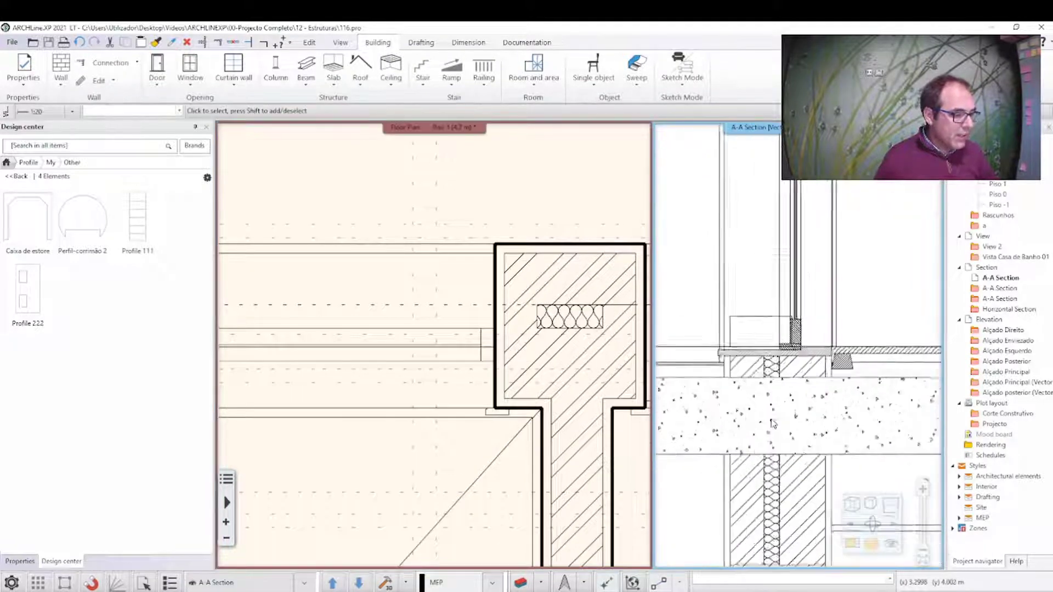
{"action": "scroll", "coordinate": [772, 311], "scroll_direction": "down", "scroll_amount": 3}
{"action": "scroll", "coordinate": [768, 302], "scroll_direction": "down", "scroll_amount": 2}
{"action": "left_click", "coordinate": [480, 312]}
{"action": "scroll", "coordinate": [494, 302], "scroll_direction": "down", "scroll_amount": 2}
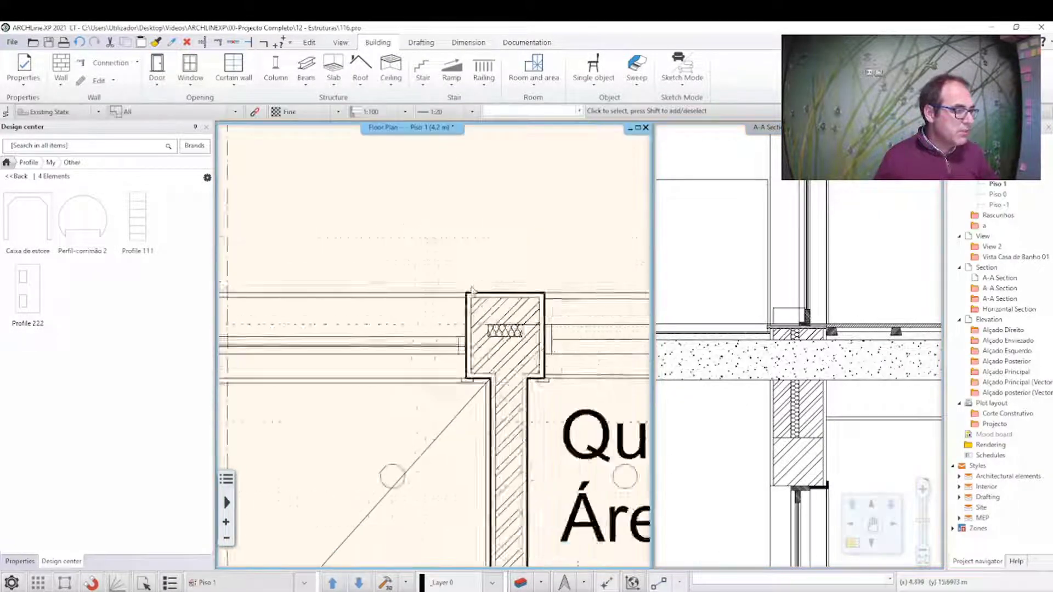
{"action": "scroll", "coordinate": [545, 293], "scroll_direction": "down", "scroll_amount": 2}
{"action": "scroll", "coordinate": [468, 335], "scroll_direction": "up", "scroll_amount": 2}
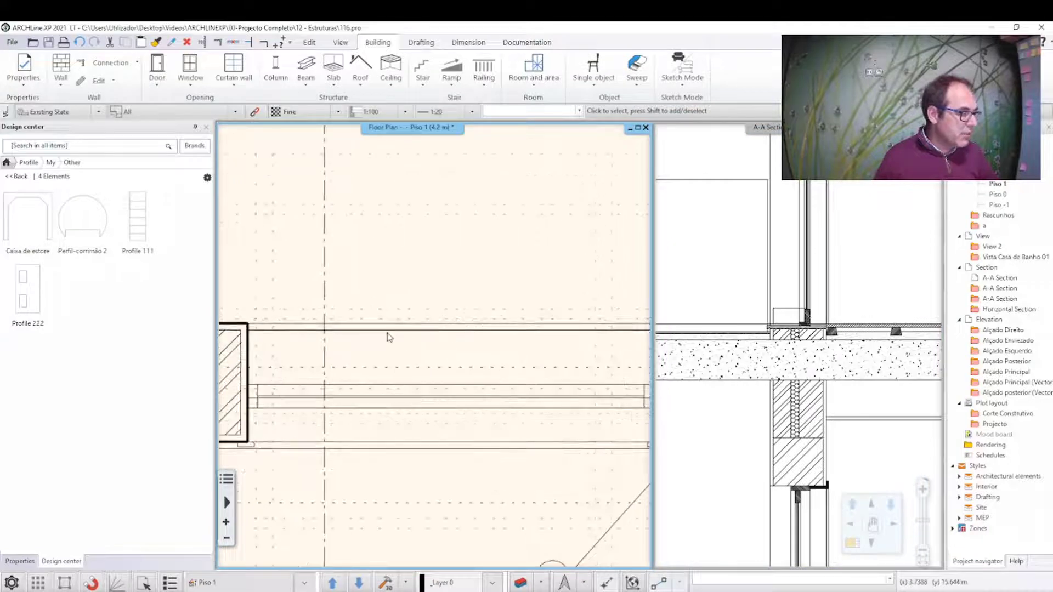
{"action": "scroll", "coordinate": [417, 313], "scroll_direction": "down", "scroll_amount": 1}
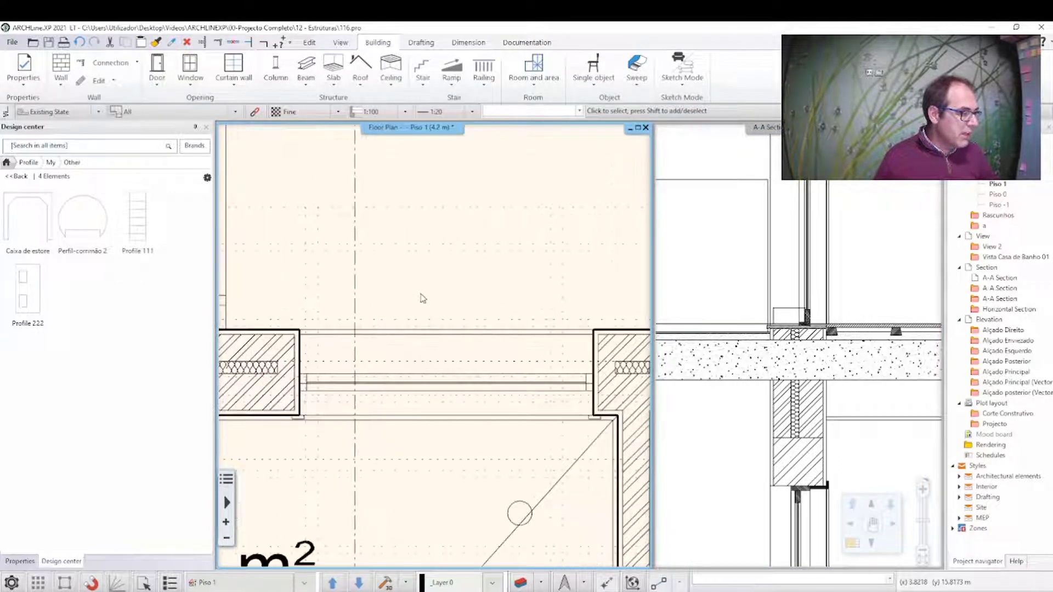
{"action": "left_click", "coordinate": [387, 339]}
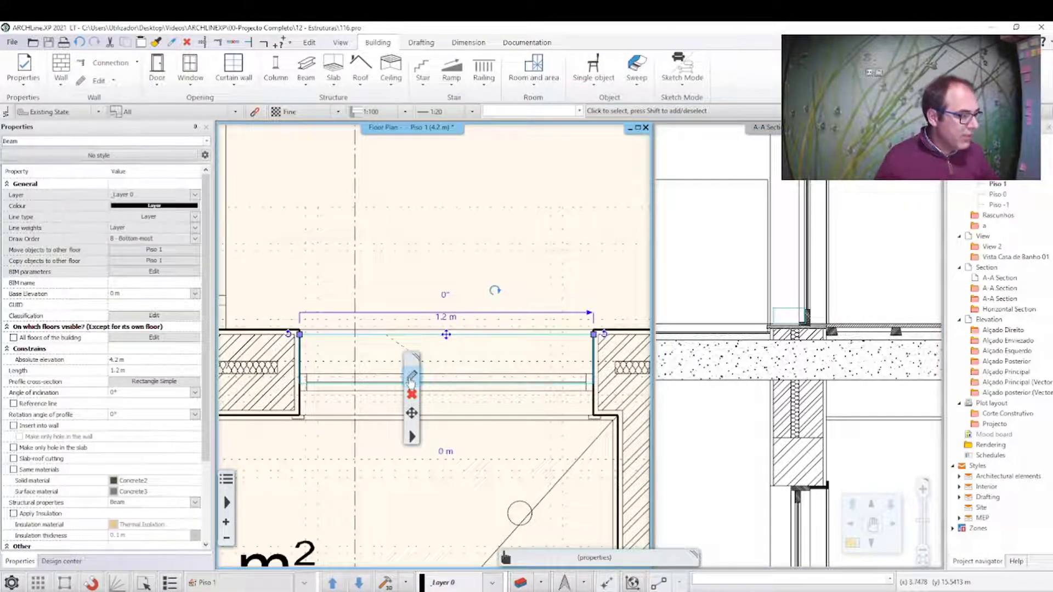
Replace the beam's profile with Caixa de estore from My > Other, 0.31 m wide and 0.3 m high
{"action": "left_click", "coordinate": [411, 379]}
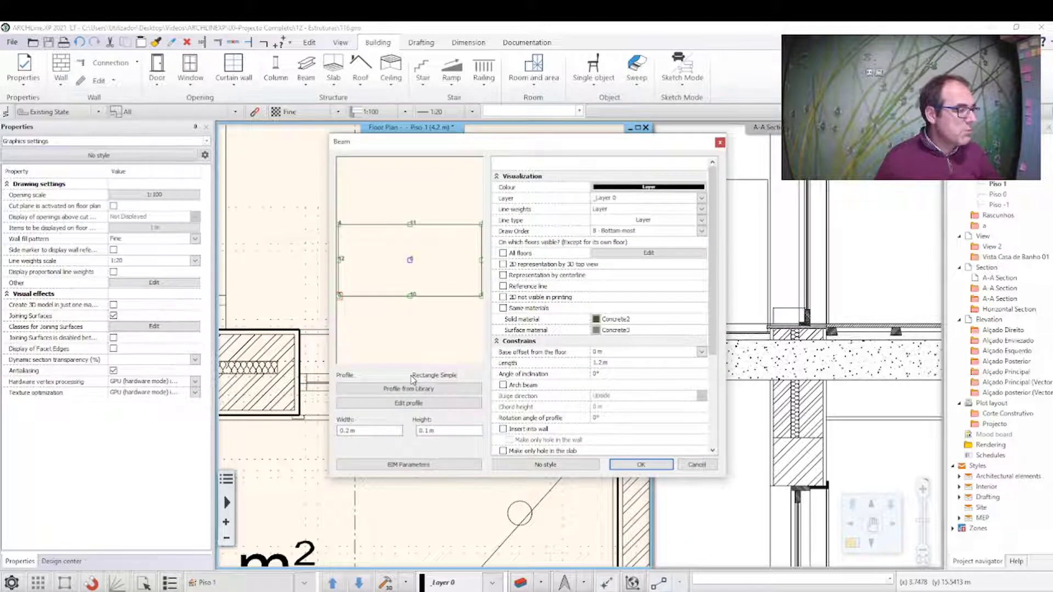
{"action": "left_click", "coordinate": [397, 402]}
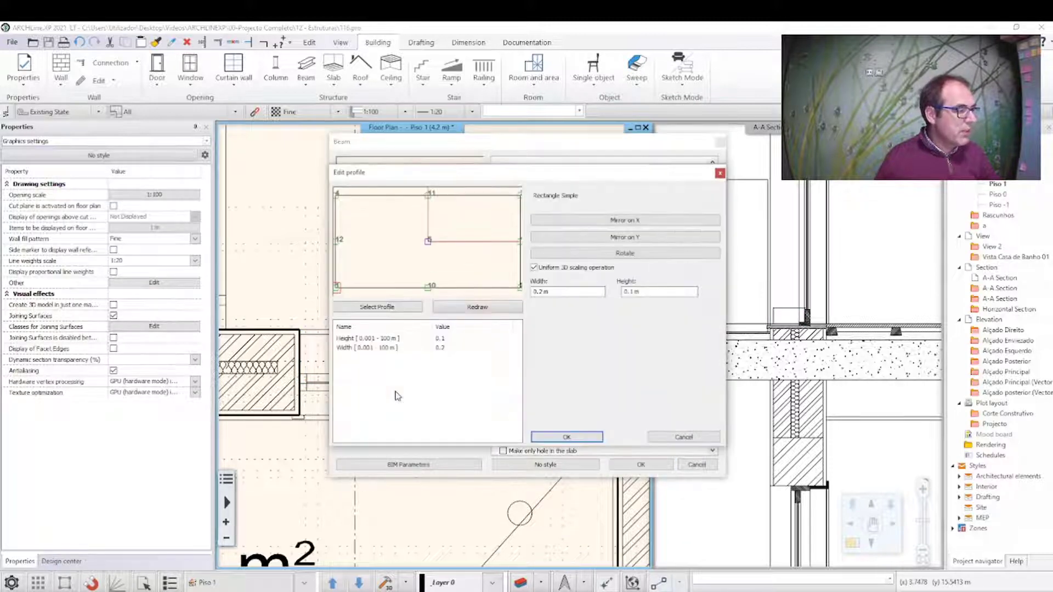
{"action": "left_click", "coordinate": [378, 307]}
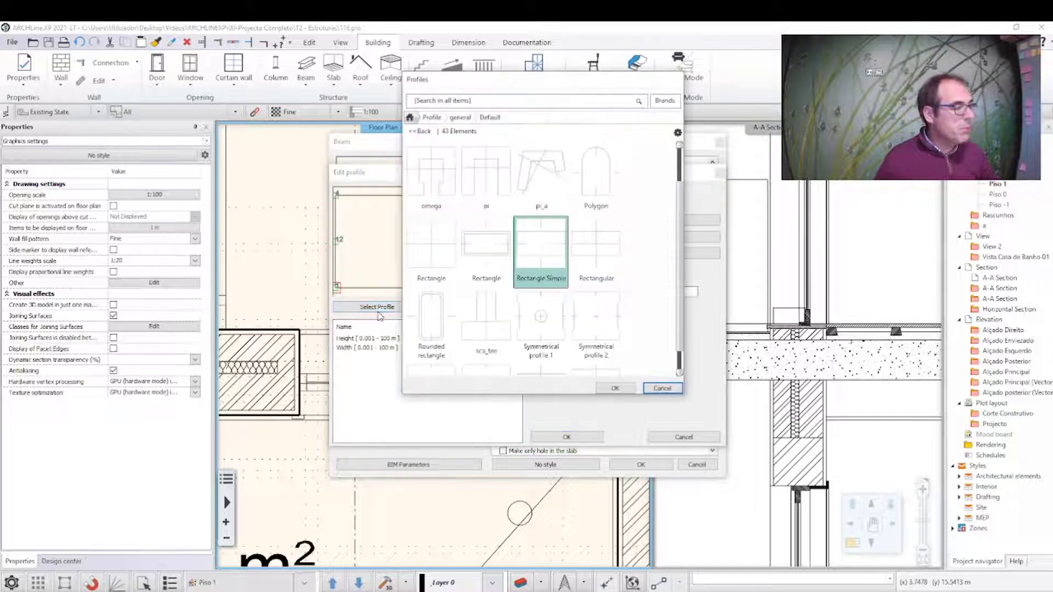
{"action": "left_click", "coordinate": [429, 119]}
{"action": "left_click", "coordinate": [416, 154]}
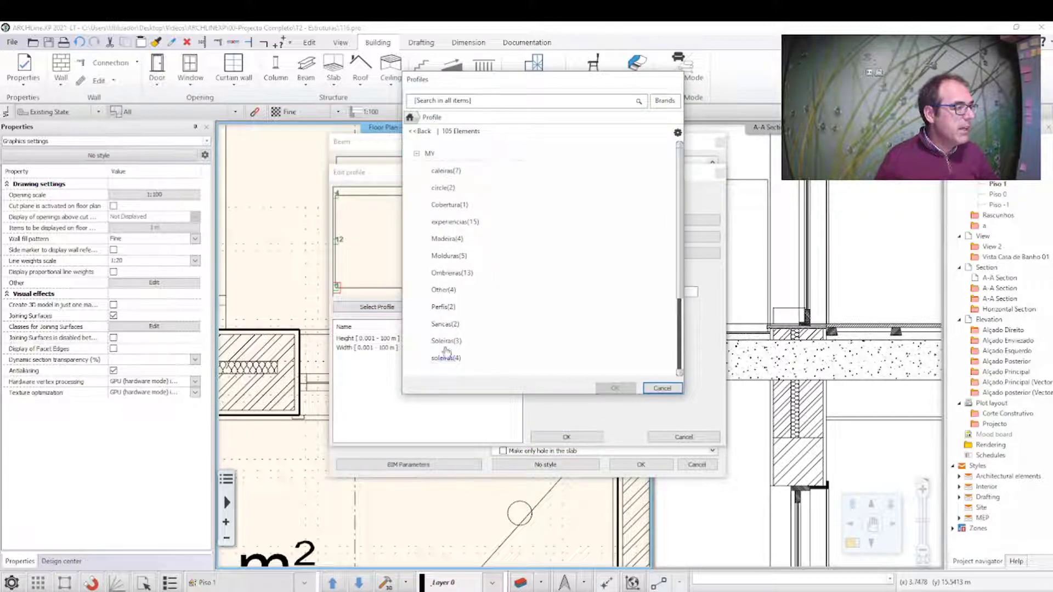
{"action": "left_click", "coordinate": [443, 290]}
{"action": "left_click", "coordinate": [430, 186]}
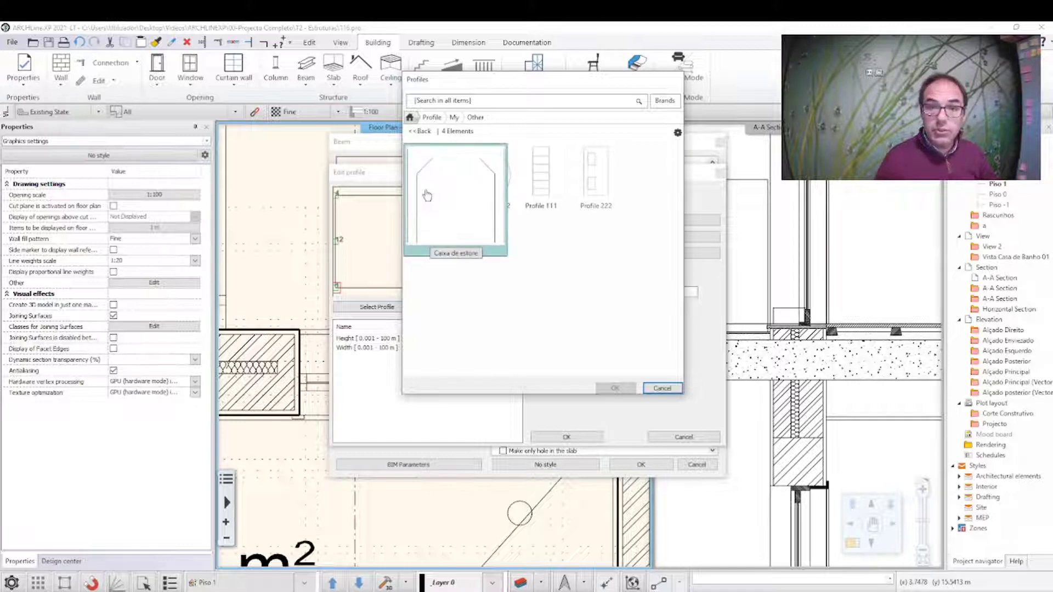
{"action": "left_click", "coordinate": [615, 388]}
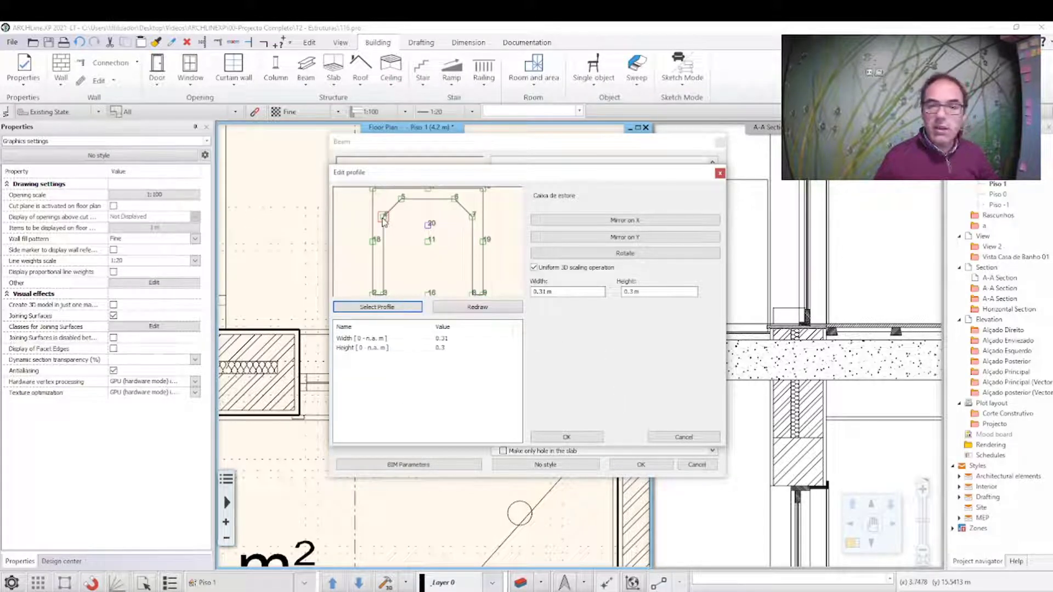
{"action": "left_click", "coordinate": [373, 297]}
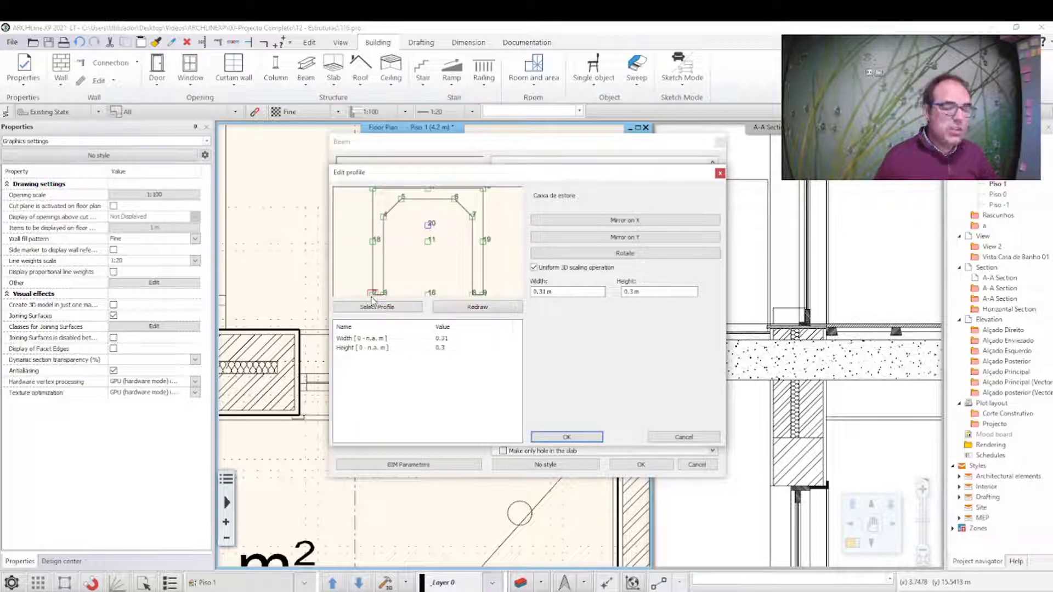
{"action": "left_click", "coordinate": [557, 439]}
{"action": "left_click", "coordinate": [641, 464]}
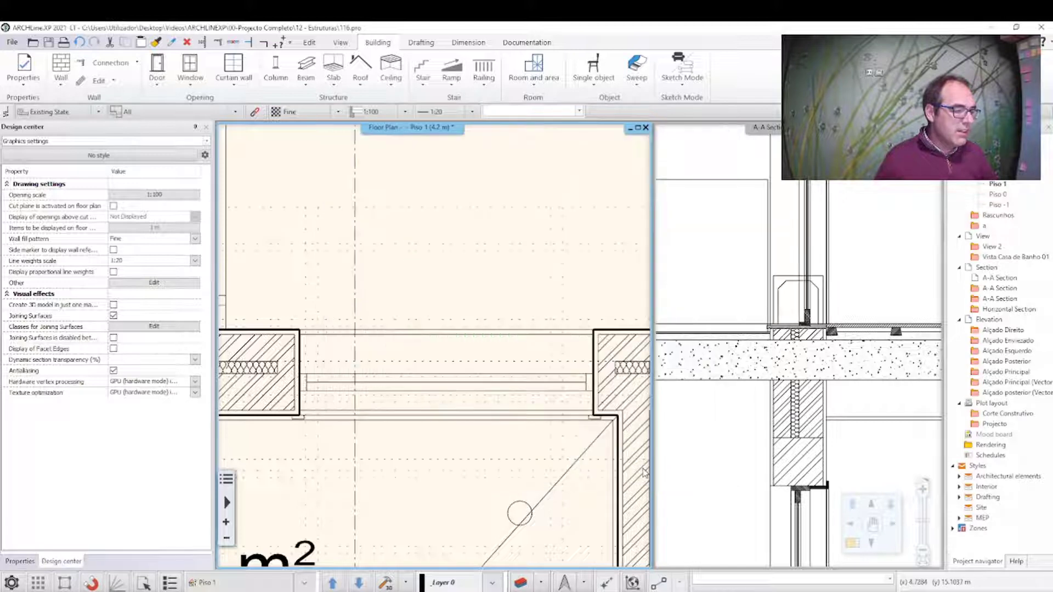
Select the shutter-box beam over the window in the floor plan
{"action": "left_click", "coordinate": [790, 312]}
{"action": "scroll", "coordinate": [790, 312], "scroll_direction": "up", "scroll_amount": 3}
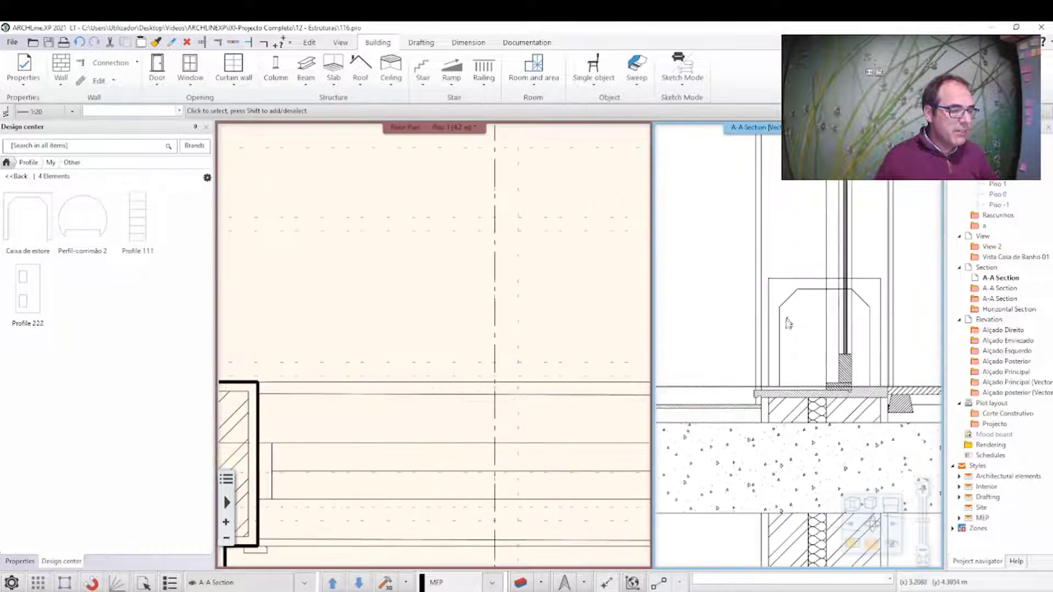
{"action": "scroll", "coordinate": [786, 315], "scroll_direction": "up", "scroll_amount": 2}
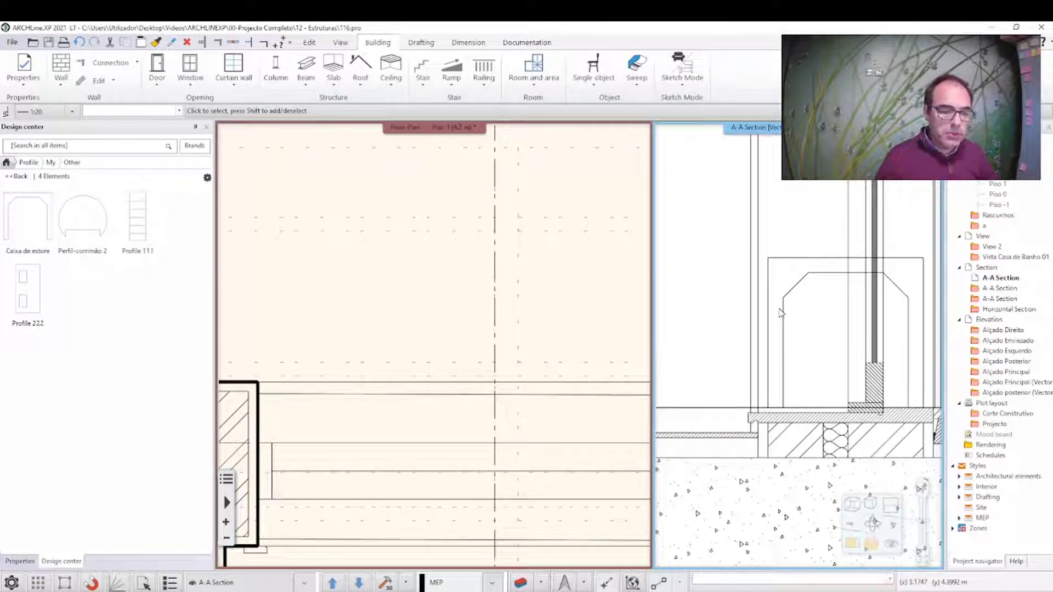
{"action": "left_click", "coordinate": [442, 305]}
{"action": "scroll", "coordinate": [442, 305], "scroll_direction": "up", "scroll_amount": 5}
{"action": "scroll", "coordinate": [436, 422], "scroll_direction": "down", "scroll_amount": 1}
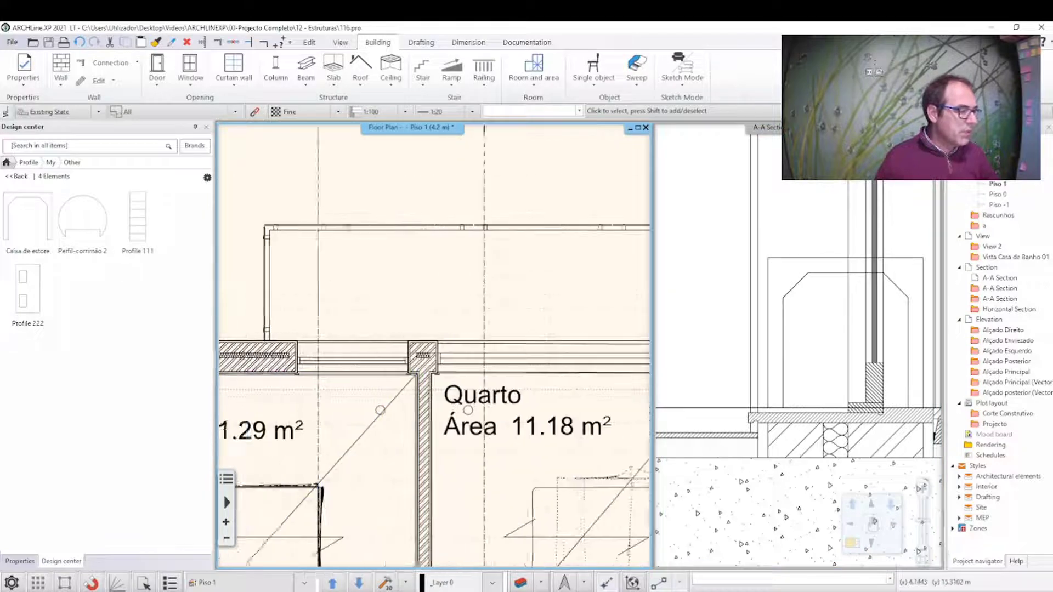
{"action": "scroll", "coordinate": [275, 405], "scroll_direction": "up", "scroll_amount": 2}
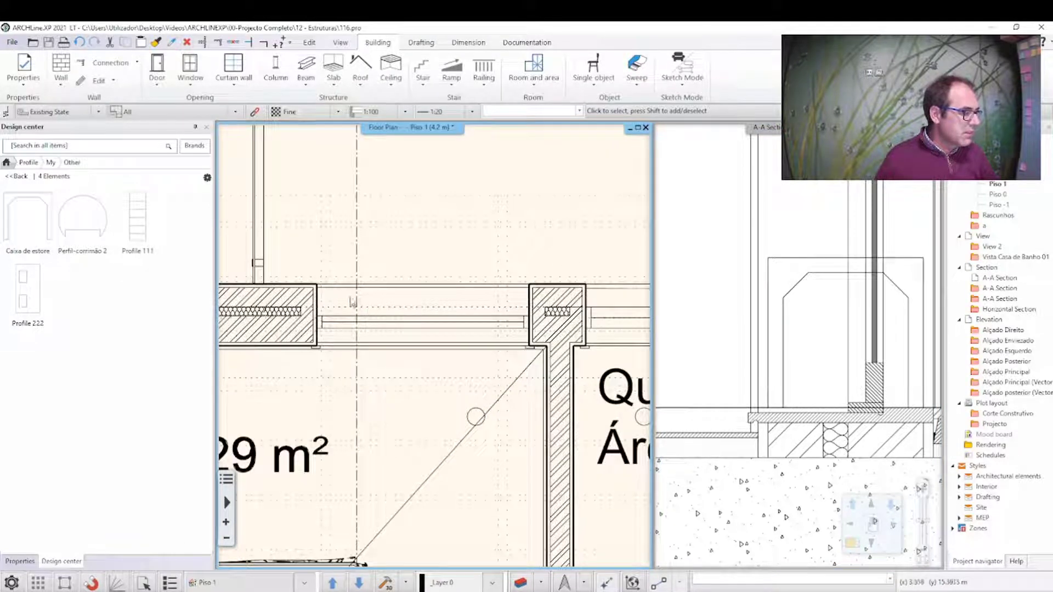
{"action": "left_click", "coordinate": [341, 293]}
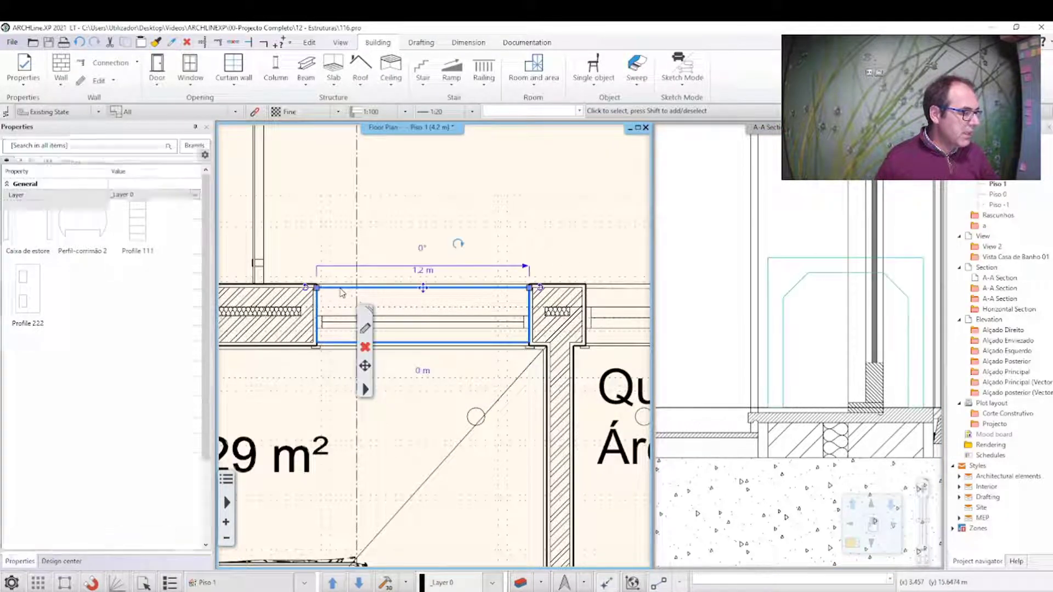
Set its base offset from the floor to 1.9 m and pan the A-A section to it
{"action": "left_click", "coordinate": [365, 330]}
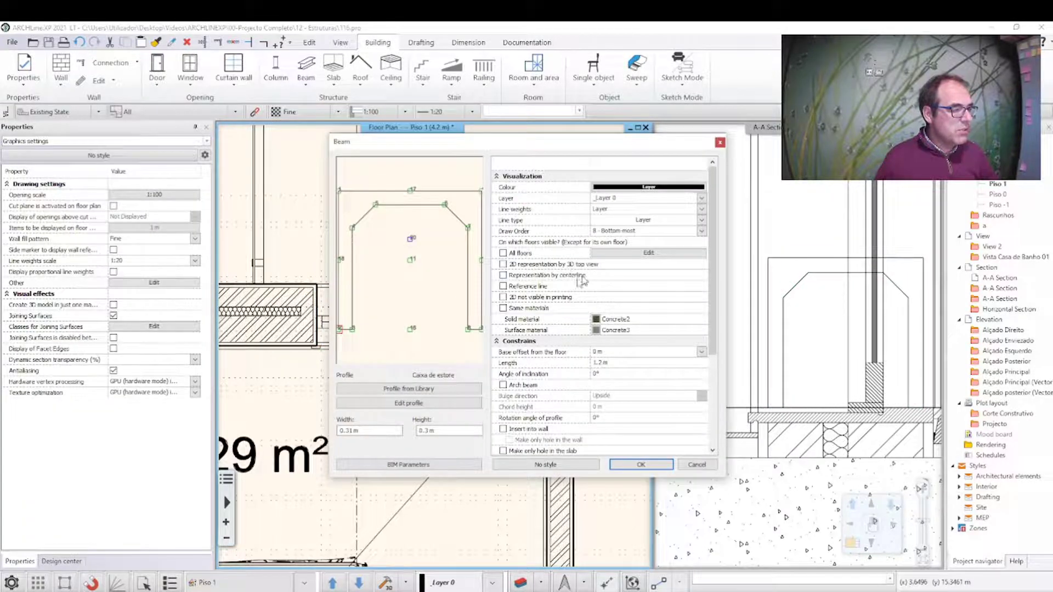
{"action": "left_click", "coordinate": [620, 352]}
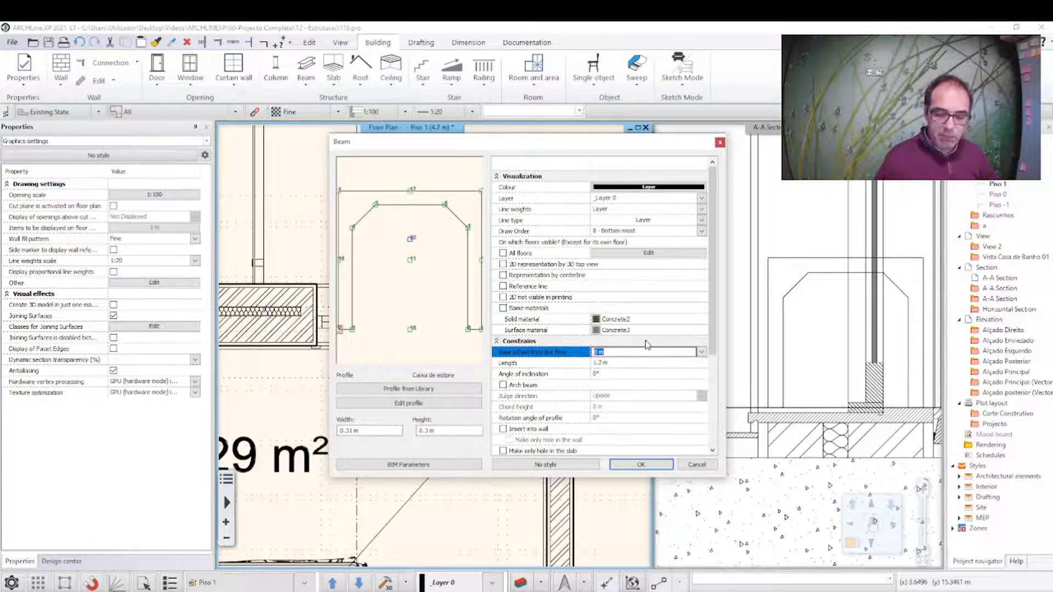
{"action": "type", "text": "1.9"}
{"action": "left_click", "coordinate": [650, 467]}
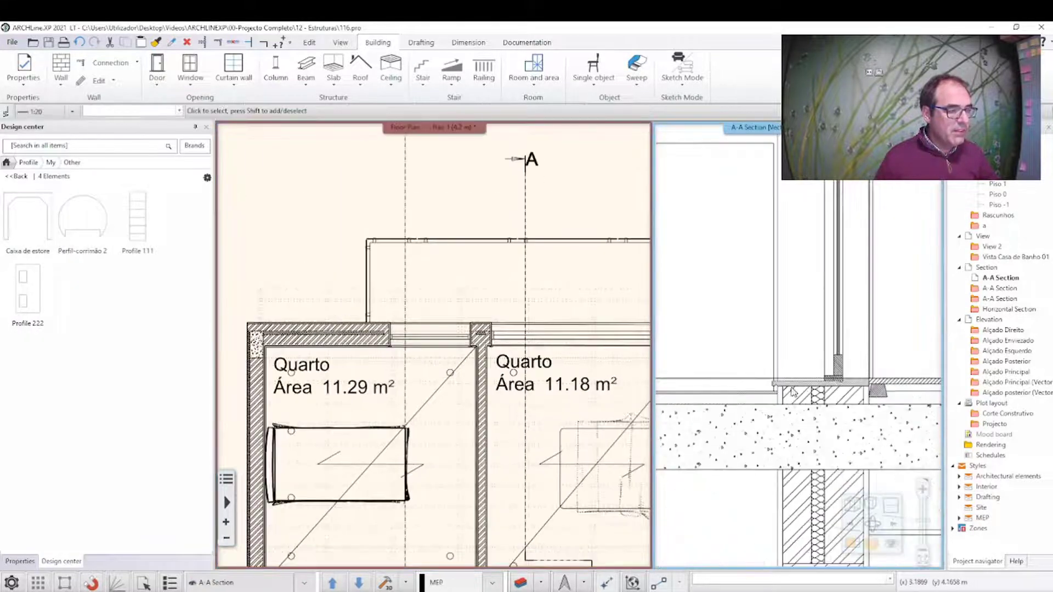
{"action": "mouse_move", "coordinate": [803, 369]}
{"action": "middle_mouse_down"}
{"action": "mouse_move", "coordinate": [787, 336]}
{"action": "mouse_move", "coordinate": [783, 394]}
{"action": "middle_mouse_up"}
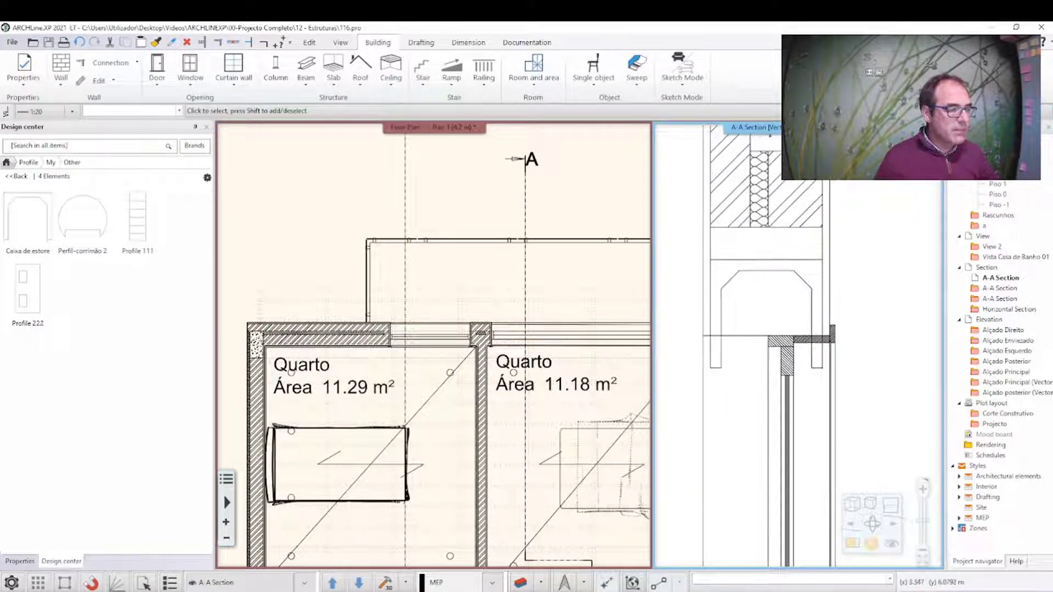
Change the beam's base offset from the floor to 1.99 m from the A-A section
{"action": "left_click", "coordinate": [730, 300]}
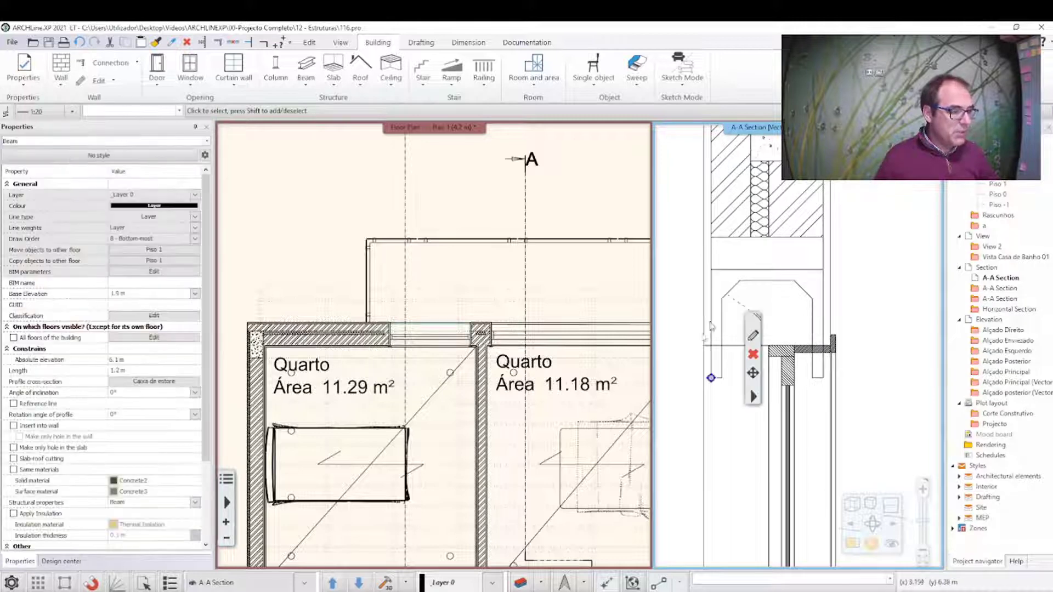
{"action": "left_click", "coordinate": [753, 335]}
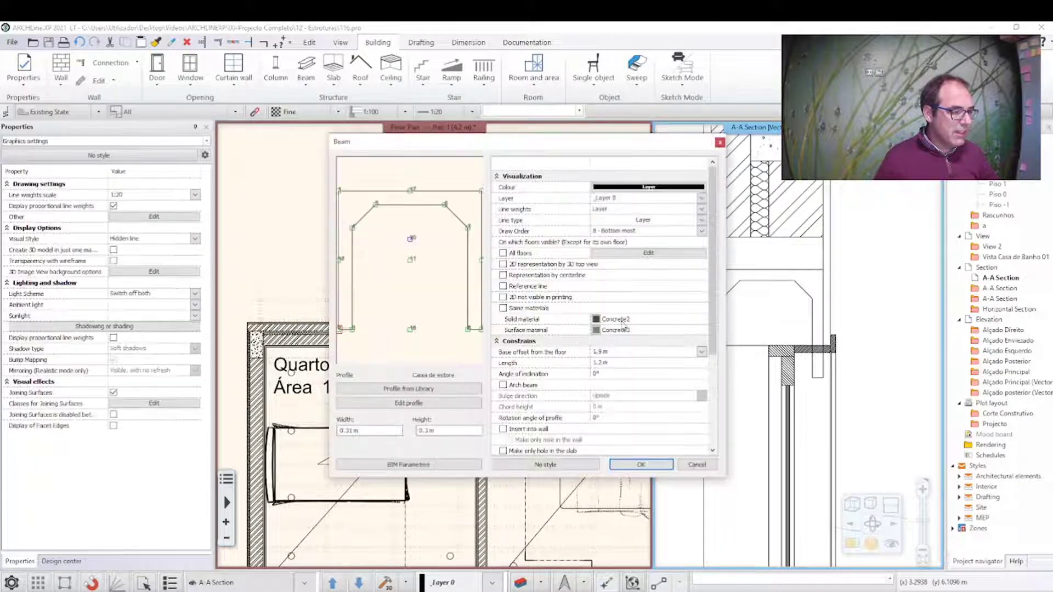
{"action": "left_click", "coordinate": [601, 353]}
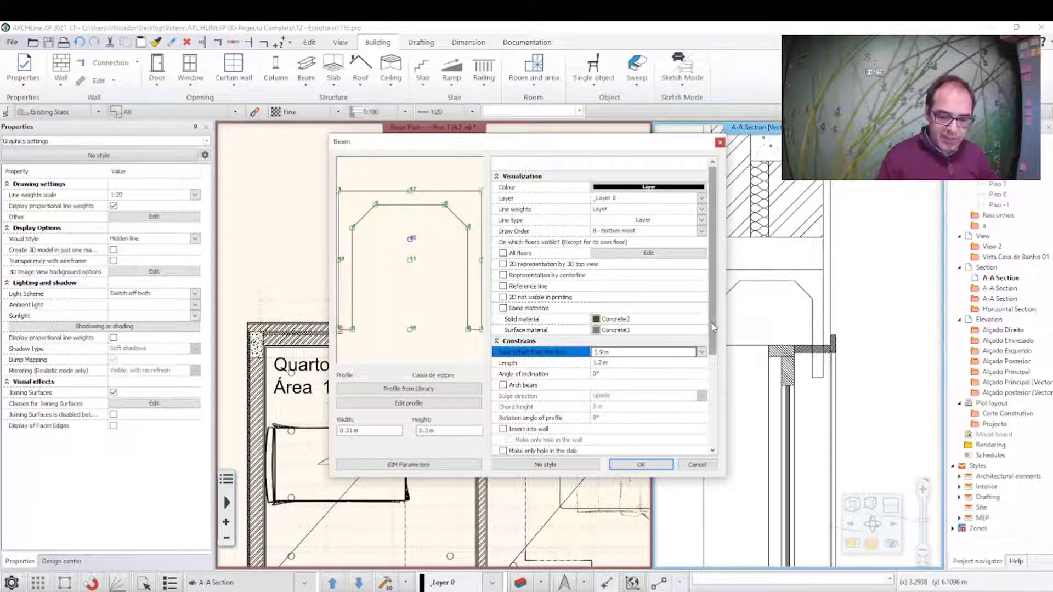
{"action": "type", "text": "9"}
{"action": "key", "text": "Return"}
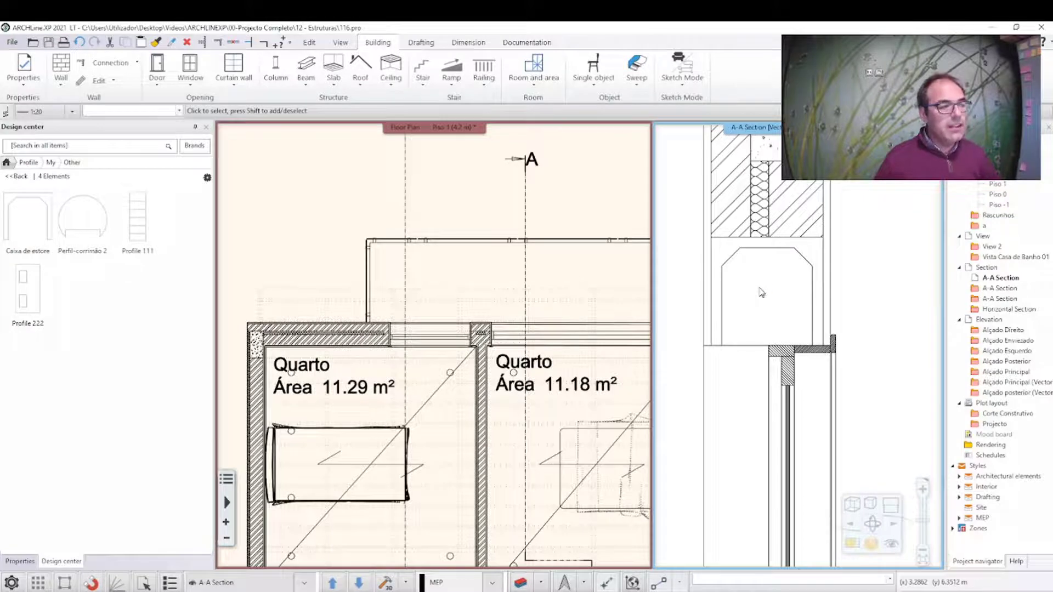
{"action": "left_click", "coordinate": [732, 260]}
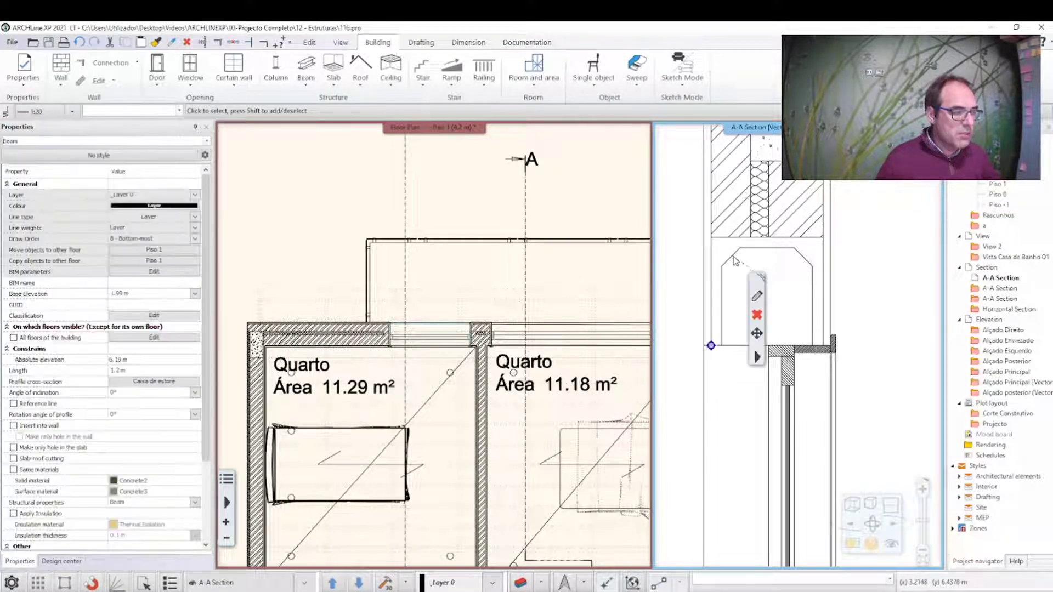
Turn on '2D not visible in printing' and 'Insert into wall' in the beam's properties
{"action": "left_click", "coordinate": [757, 296]}
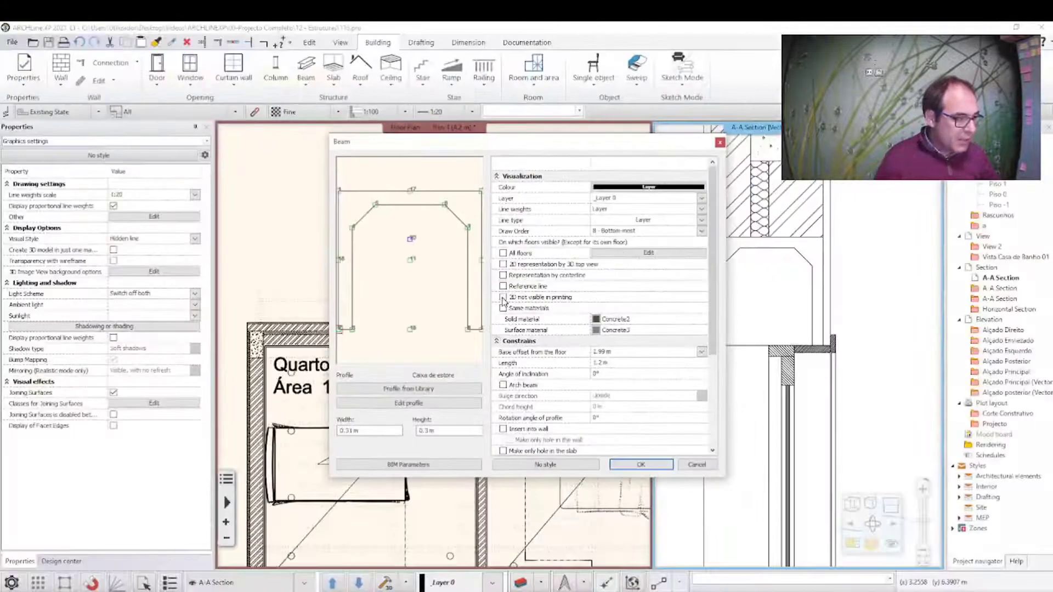
{"action": "left_click", "coordinate": [503, 298]}
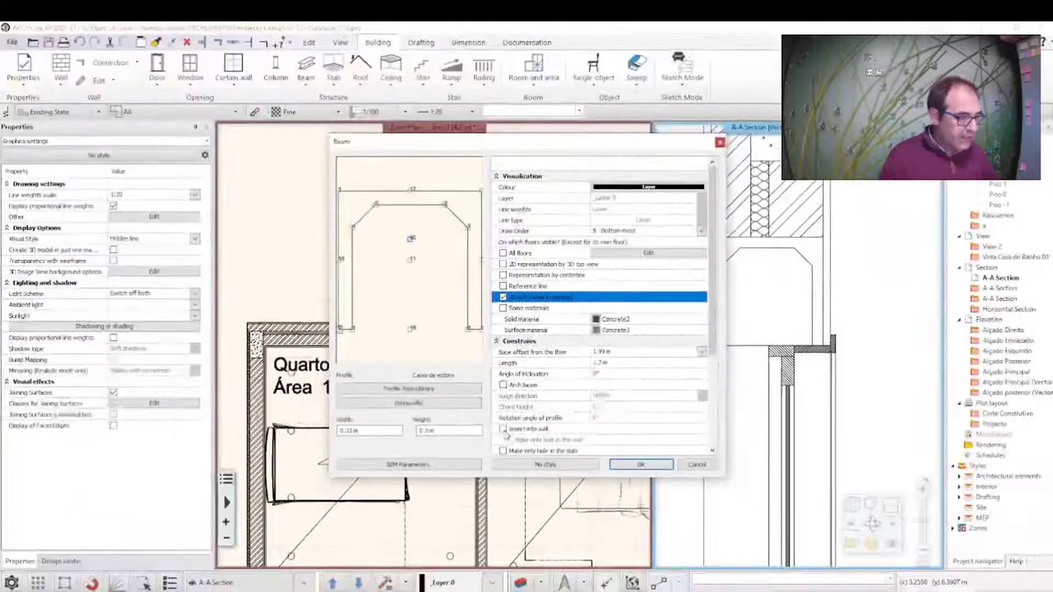
{"action": "left_click", "coordinate": [503, 430]}
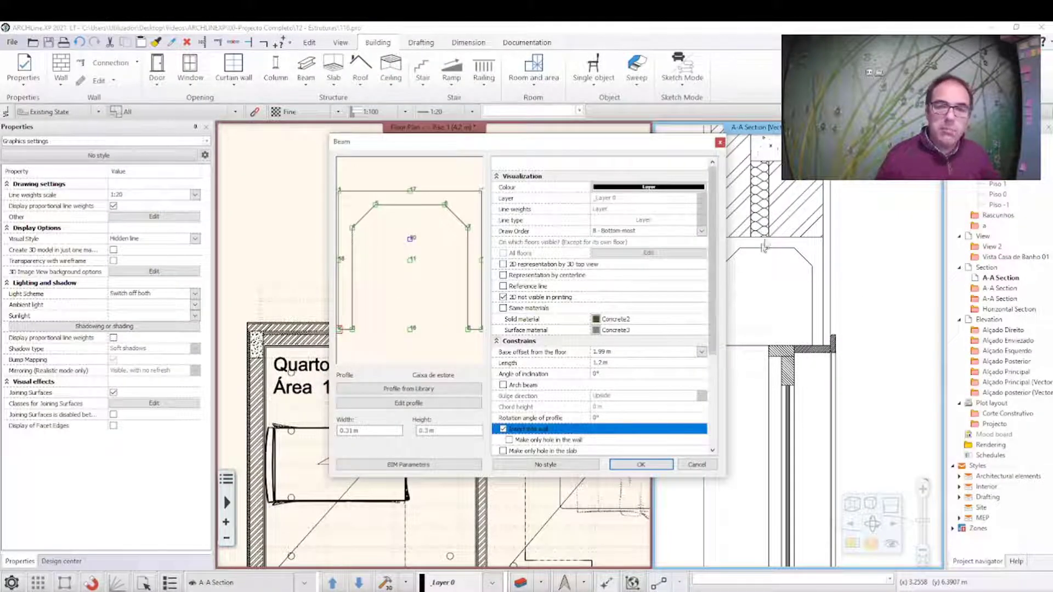
Set the beam's solid material to Thermal Insulation 02
{"action": "left_click", "coordinate": [618, 324]}
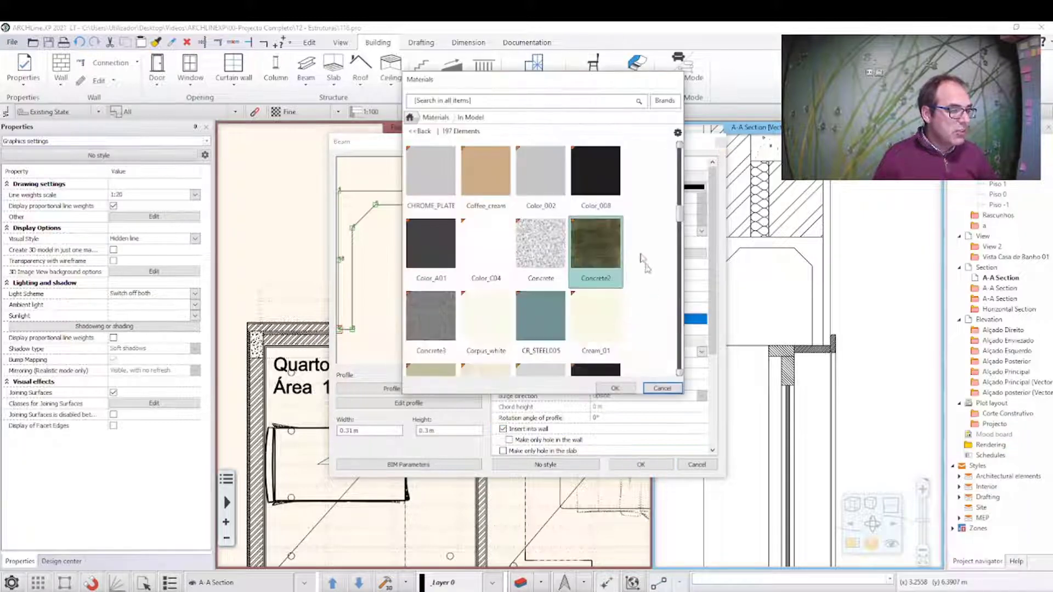
{"action": "double_click", "coordinate": [607, 286]}
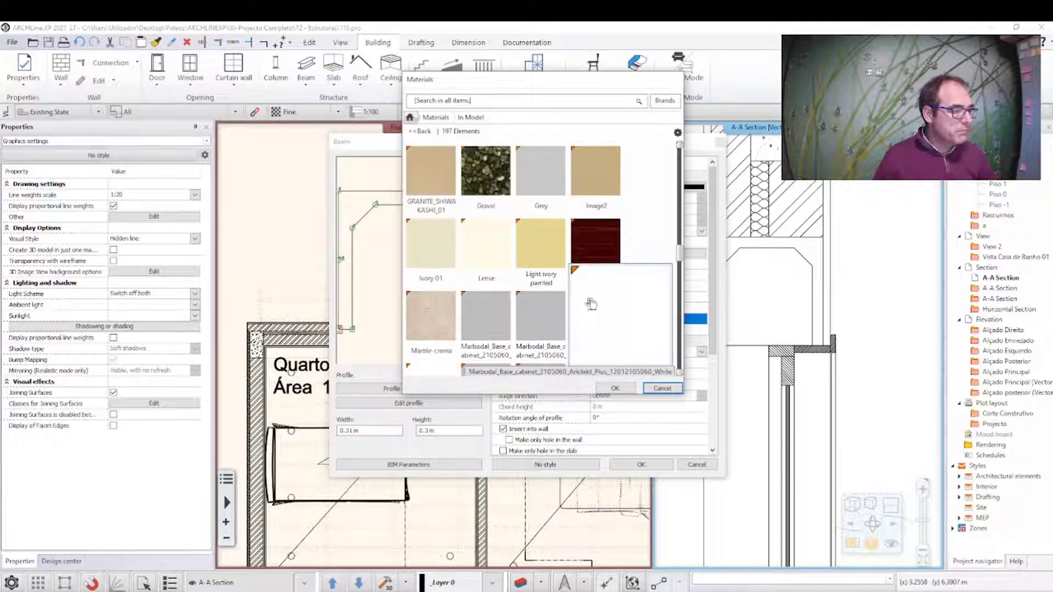
{"action": "scroll", "coordinate": [590, 303], "scroll_direction": "down", "scroll_amount": 2}
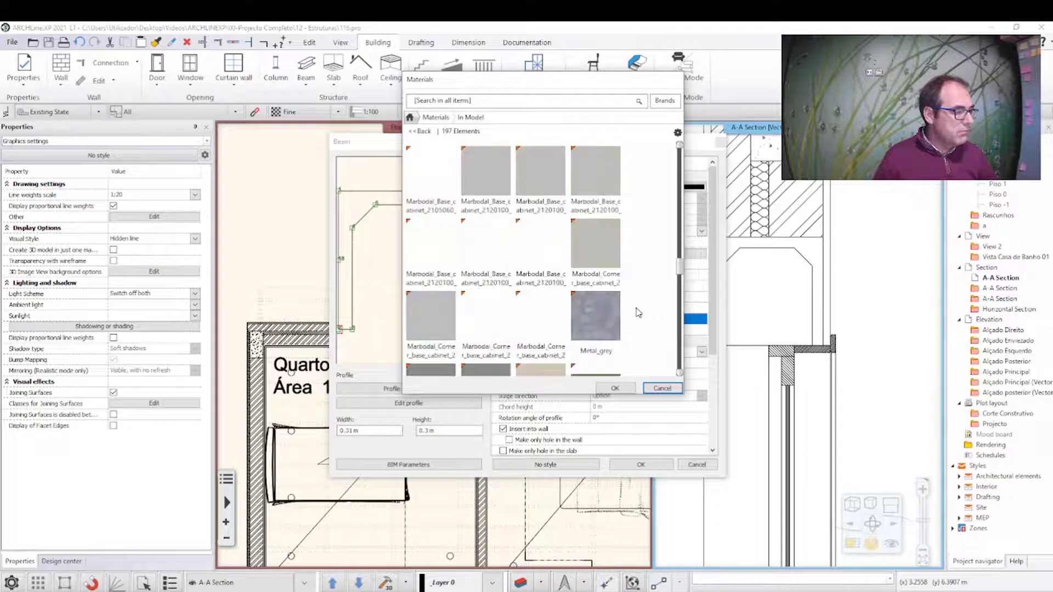
{"action": "scroll", "coordinate": [638, 313], "scroll_direction": "down", "scroll_amount": 2}
{"action": "scroll", "coordinate": [636, 313], "scroll_direction": "down", "scroll_amount": 2}
{"action": "scroll", "coordinate": [635, 313], "scroll_direction": "down", "scroll_amount": 2}
{"action": "scroll", "coordinate": [633, 314], "scroll_direction": "down", "scroll_amount": 2}
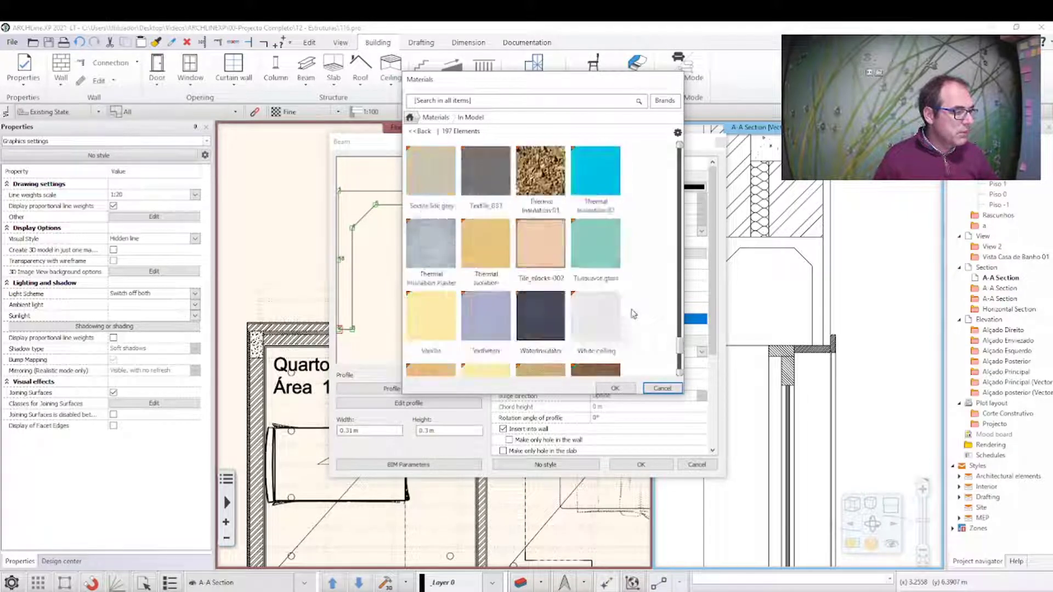
{"action": "left_click", "coordinate": [598, 186]}
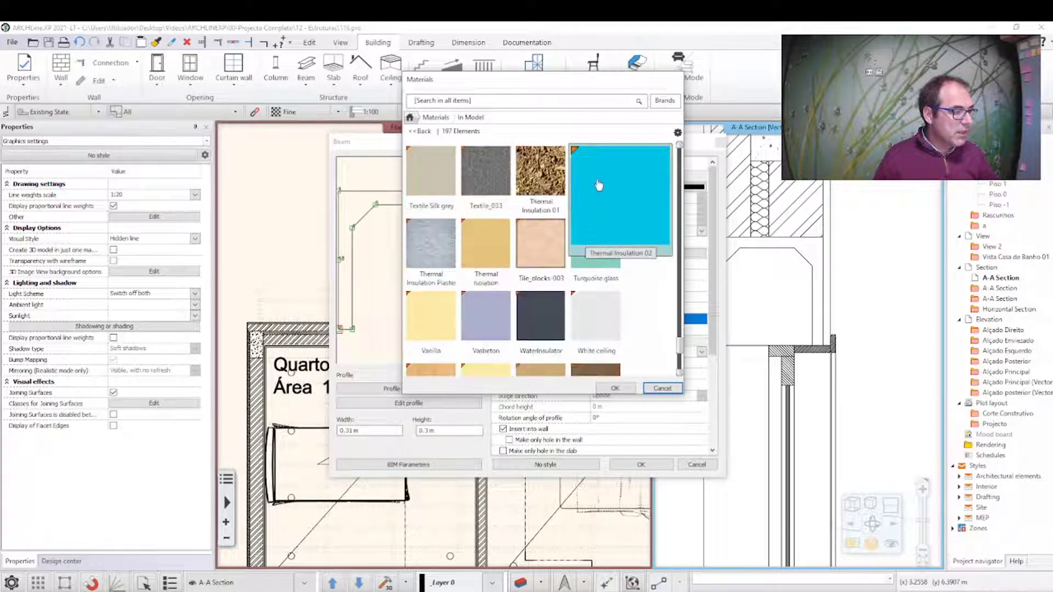
{"action": "left_click", "coordinate": [615, 389]}
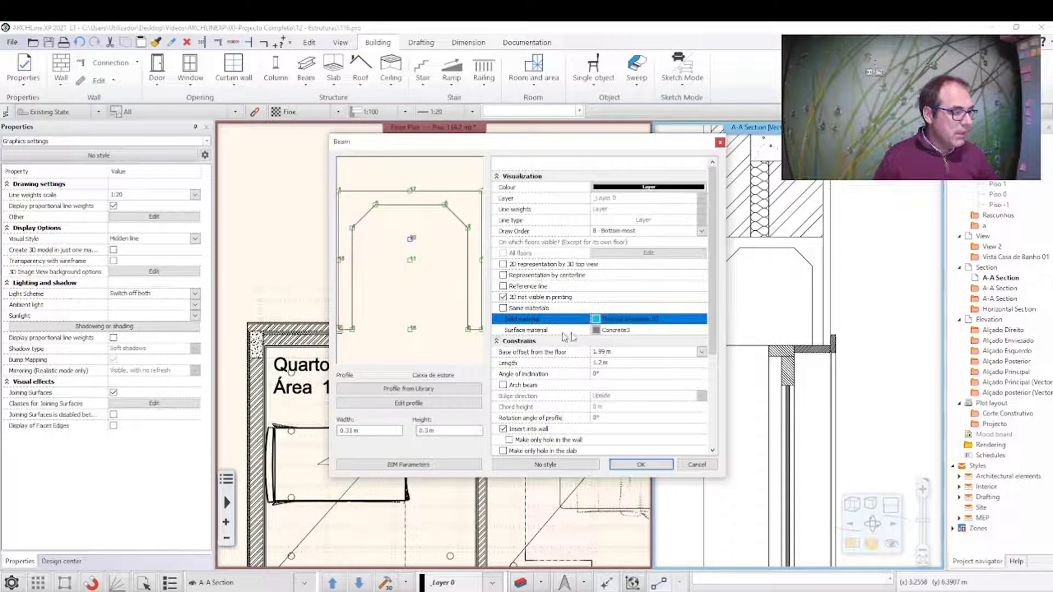
Set the surface material to Bright white, apply, and refresh the A-A section
{"action": "left_click", "coordinate": [598, 331]}
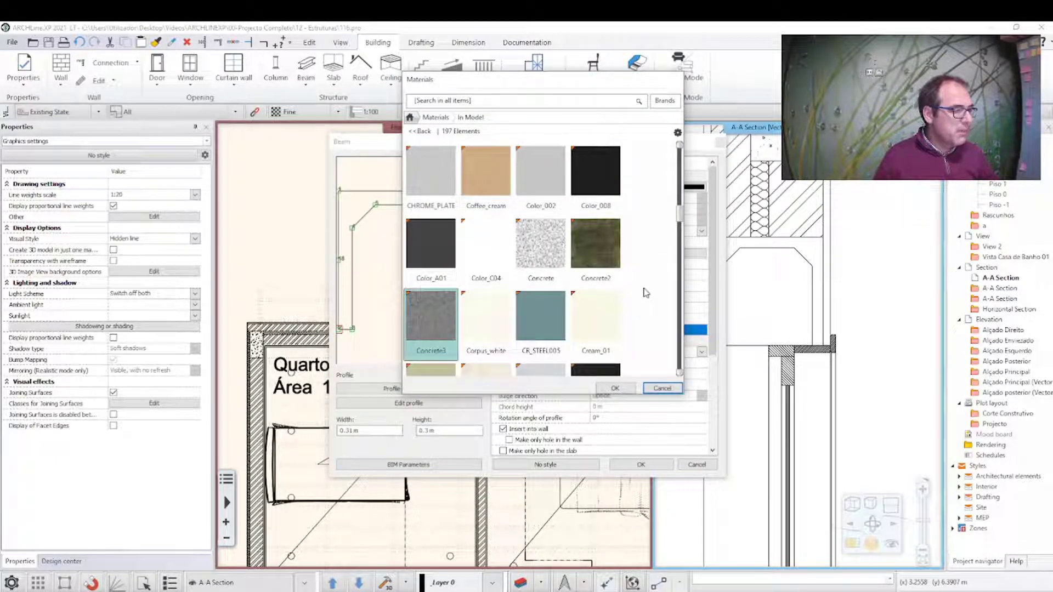
{"action": "scroll", "coordinate": [650, 290], "scroll_direction": "up", "scroll_amount": 5}
{"action": "scroll", "coordinate": [649, 286], "scroll_direction": "up", "scroll_amount": 3}
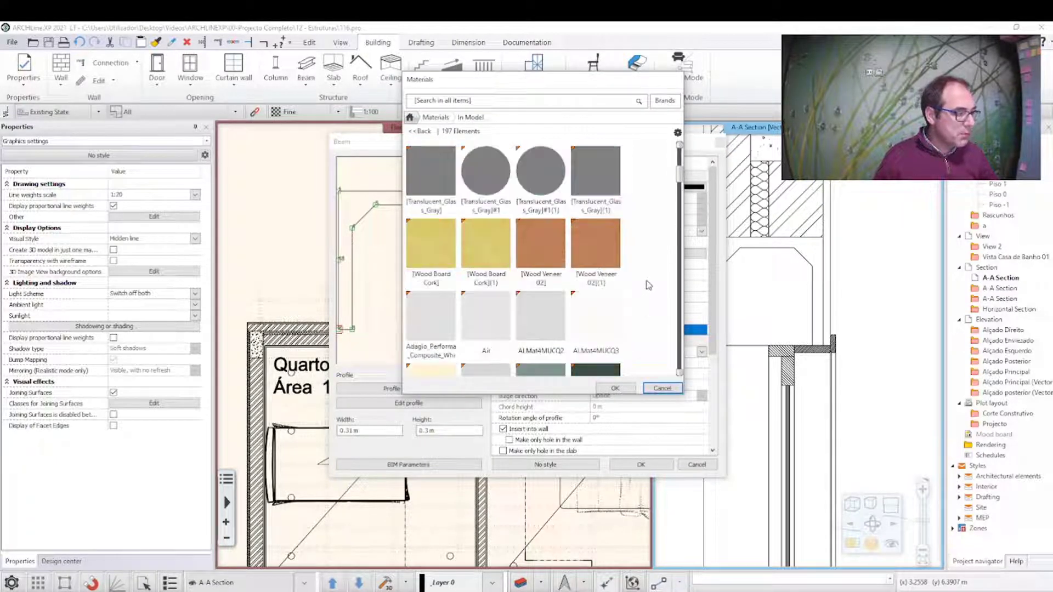
{"action": "scroll", "coordinate": [642, 297], "scroll_direction": "up", "scroll_amount": 2}
{"action": "scroll", "coordinate": [640, 299], "scroll_direction": "down", "scroll_amount": 2}
{"action": "scroll", "coordinate": [639, 300], "scroll_direction": "up", "scroll_amount": 2}
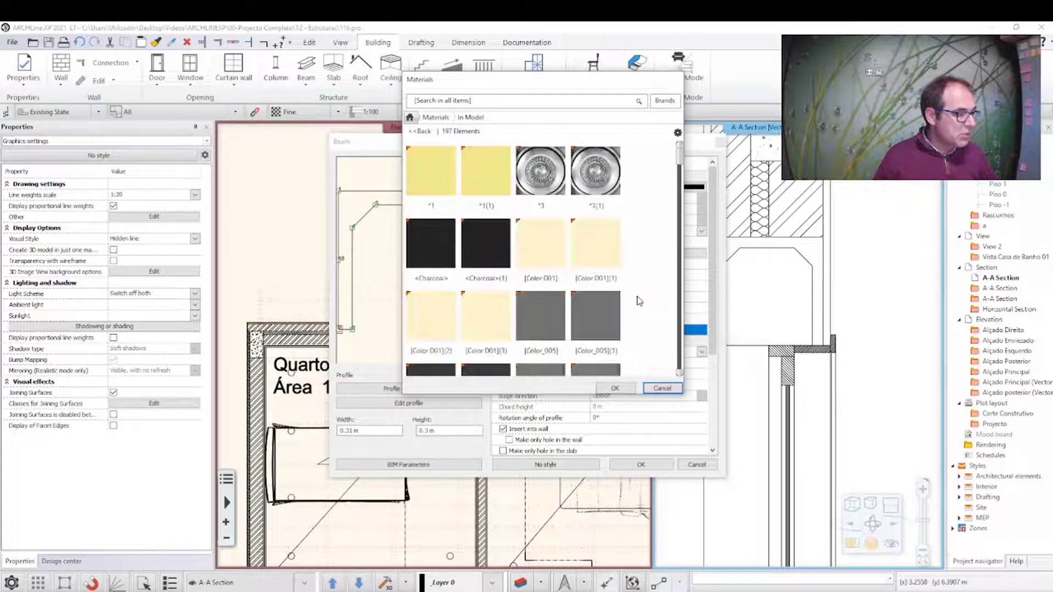
{"action": "scroll", "coordinate": [640, 301], "scroll_direction": "down", "scroll_amount": 5}
{"action": "scroll", "coordinate": [639, 301], "scroll_direction": "up", "scroll_amount": 3}
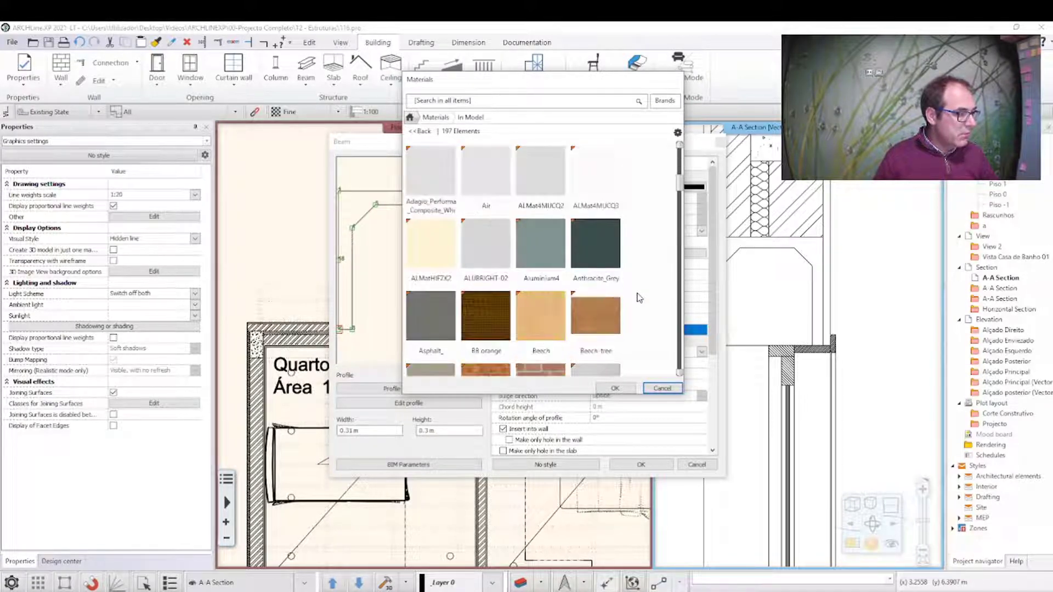
{"action": "scroll", "coordinate": [638, 298], "scroll_direction": "down", "scroll_amount": 2}
{"action": "left_click", "coordinate": [488, 247]}
{"action": "left_click", "coordinate": [614, 388]}
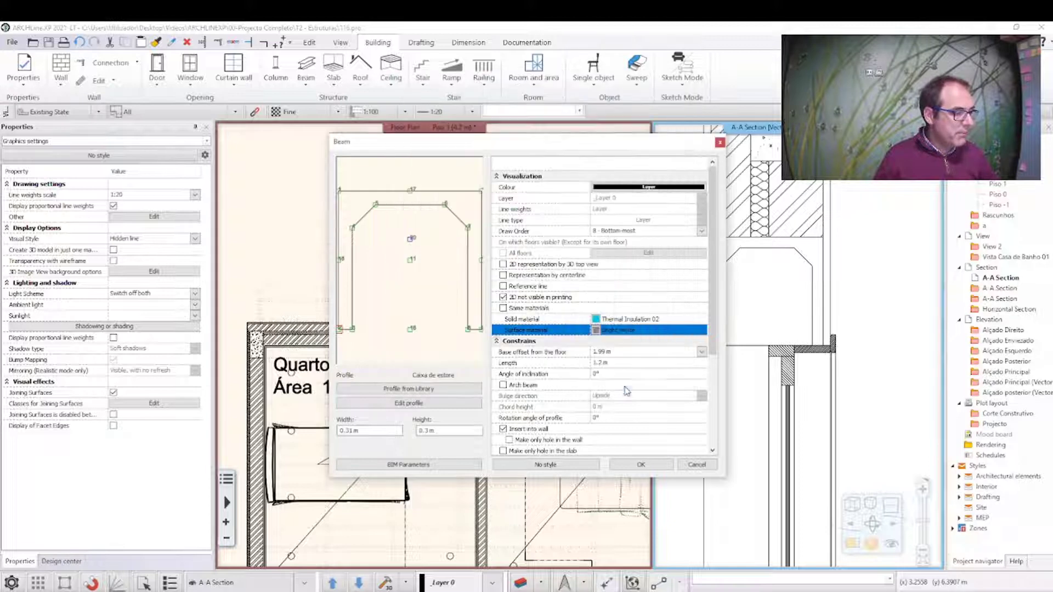
{"action": "left_click", "coordinate": [638, 465]}
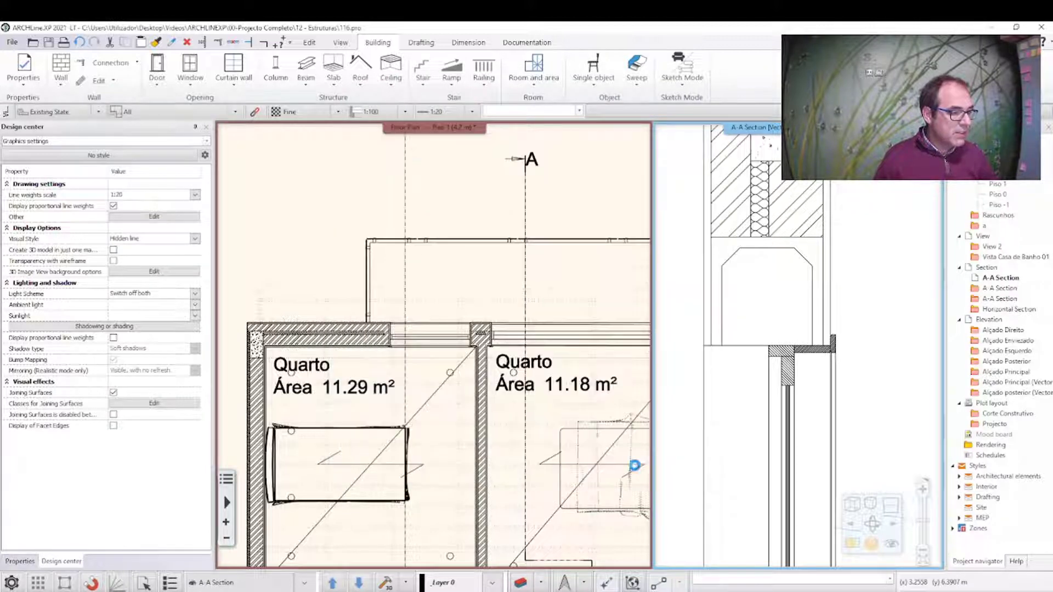
{"action": "right_click", "coordinate": [759, 130]}
{"action": "left_click", "coordinate": [800, 202]}
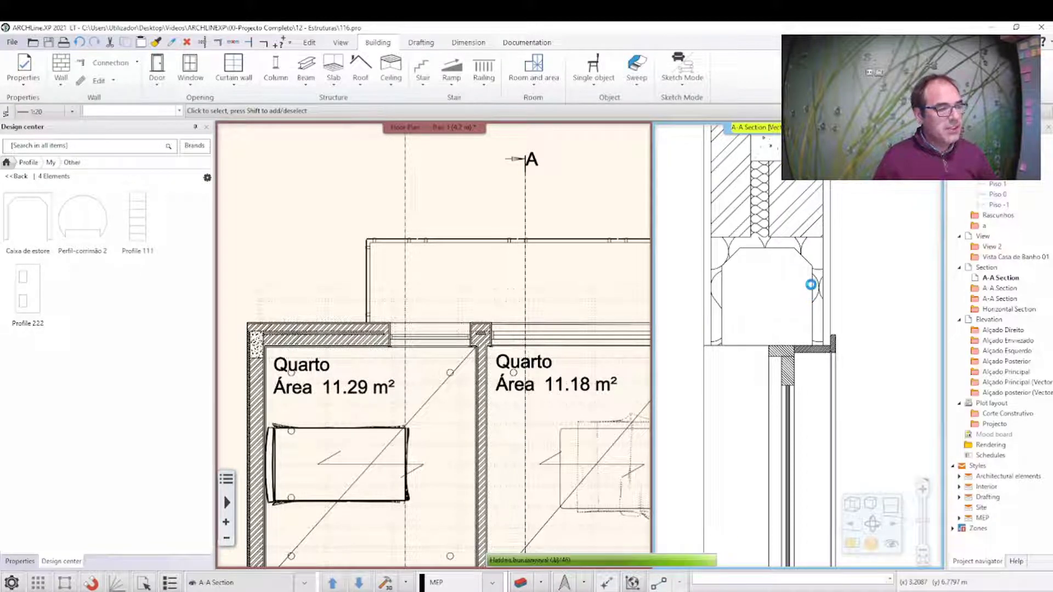
Switch the beam's solid material to Thermal Insulation 01 and refresh the A-A section
{"action": "double_click", "coordinate": [835, 318]}
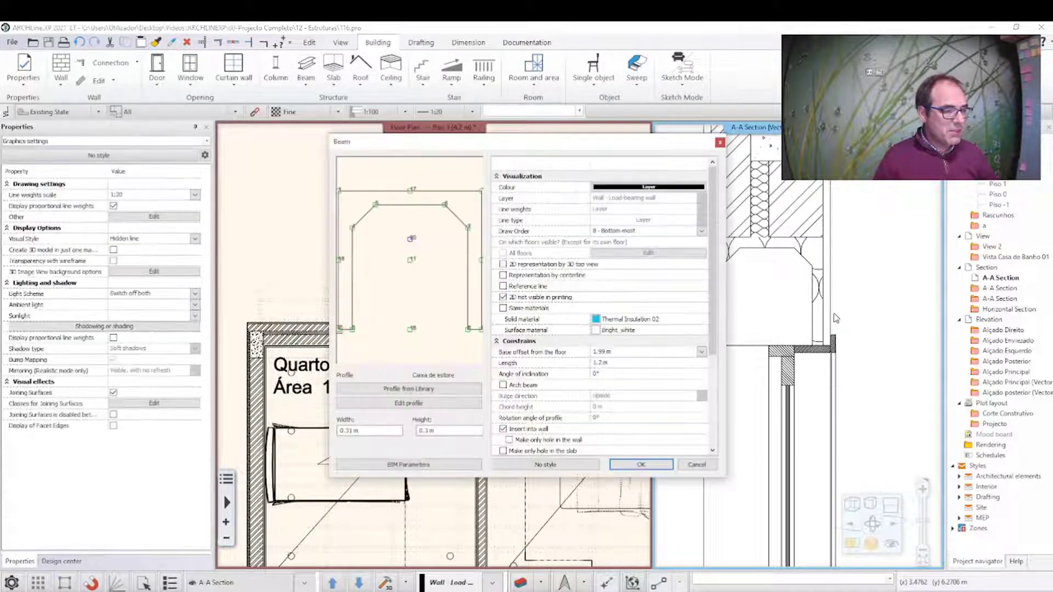
{"action": "left_click", "coordinate": [623, 321]}
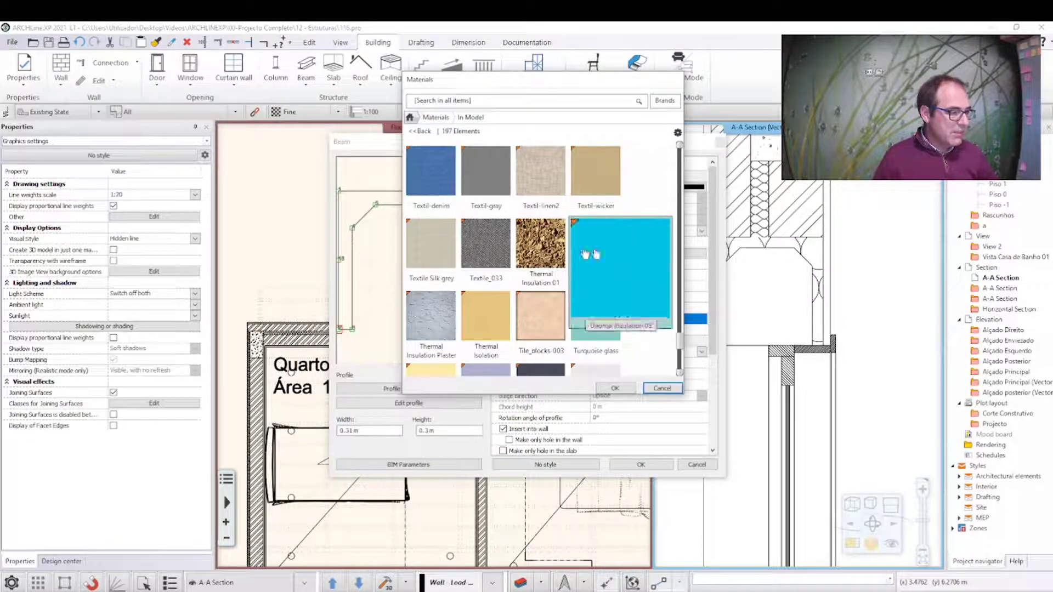
{"action": "left_click", "coordinate": [540, 246]}
{"action": "left_click", "coordinate": [615, 389]}
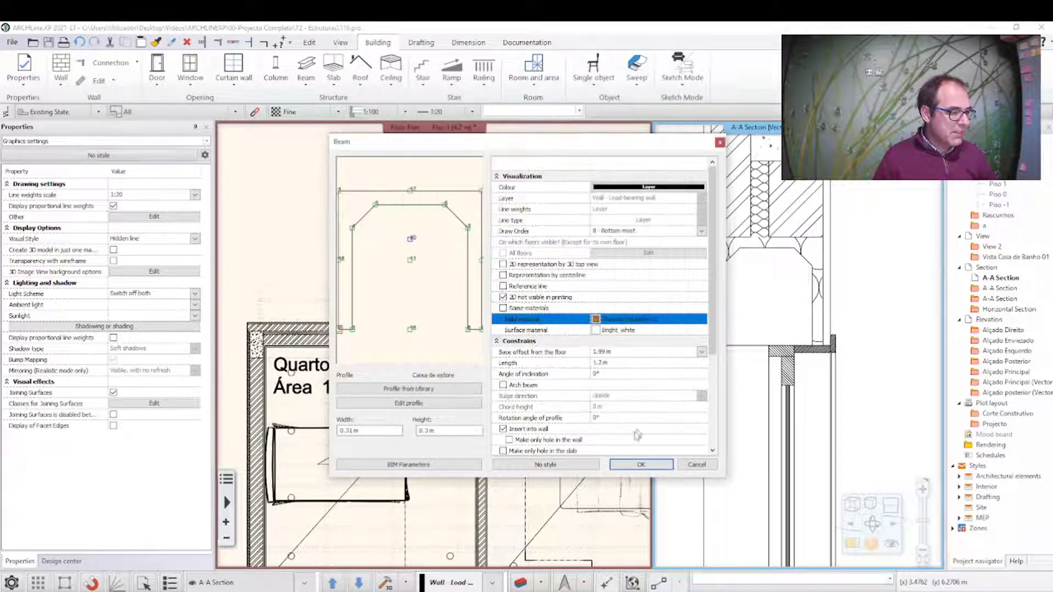
{"action": "left_click", "coordinate": [638, 464]}
{"action": "right_click", "coordinate": [746, 131]}
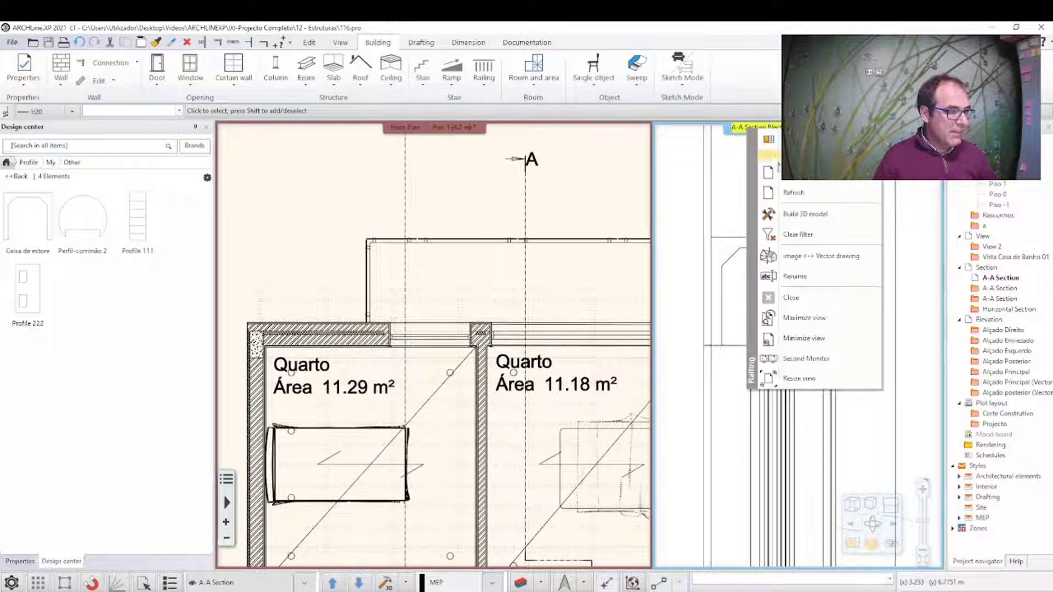
{"action": "left_click", "coordinate": [785, 197]}
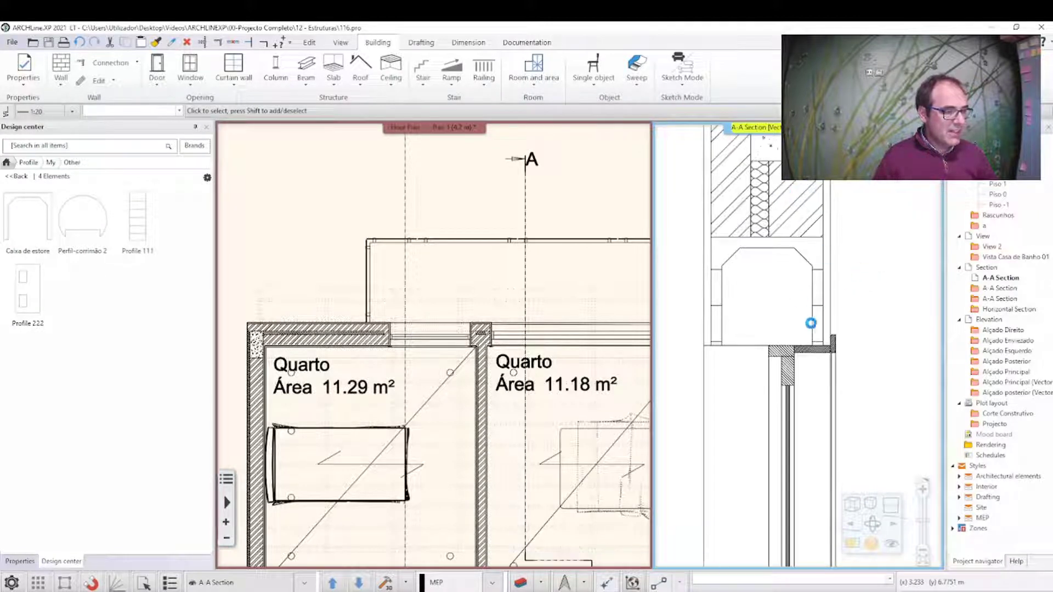
Reopen the beam's material library and open Thermal Insulation 01's properties
{"action": "left_click", "coordinate": [812, 273]}
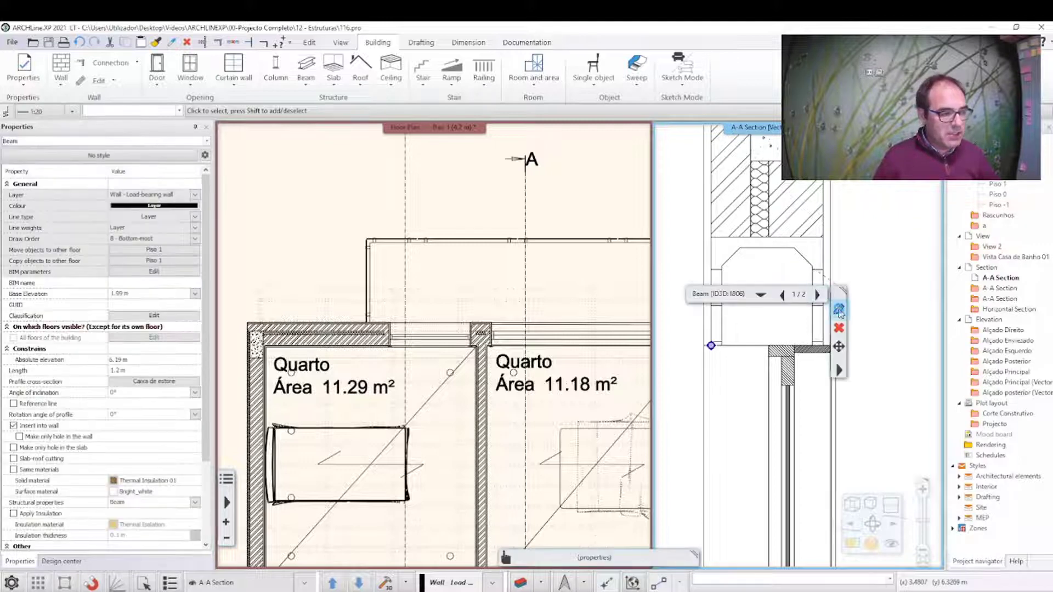
{"action": "left_click", "coordinate": [839, 310]}
{"action": "left_click", "coordinate": [641, 329]}
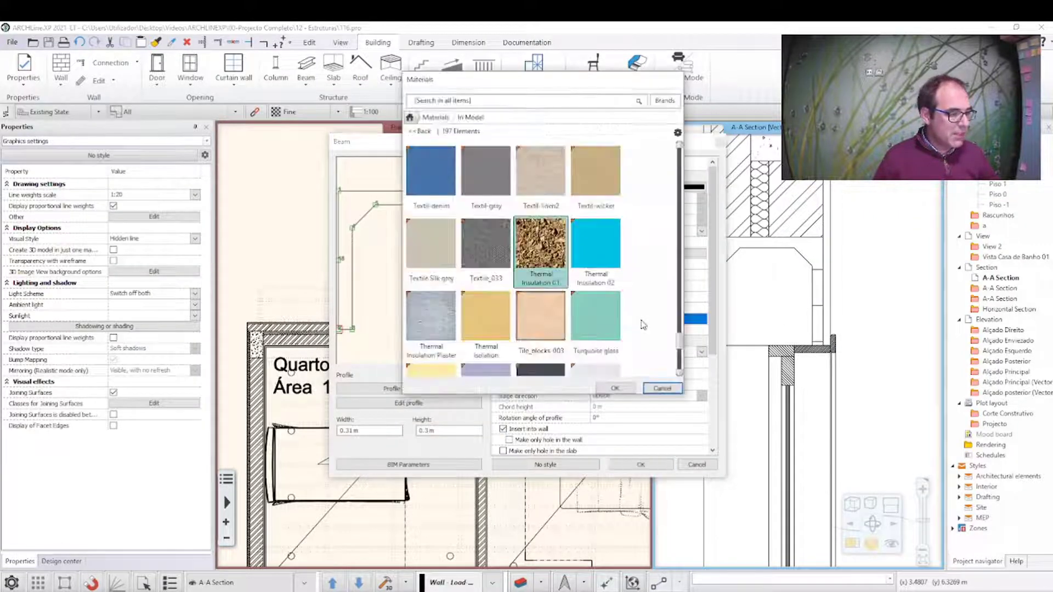
{"action": "right_click", "coordinate": [540, 266]}
{"action": "left_click", "coordinate": [577, 280]}
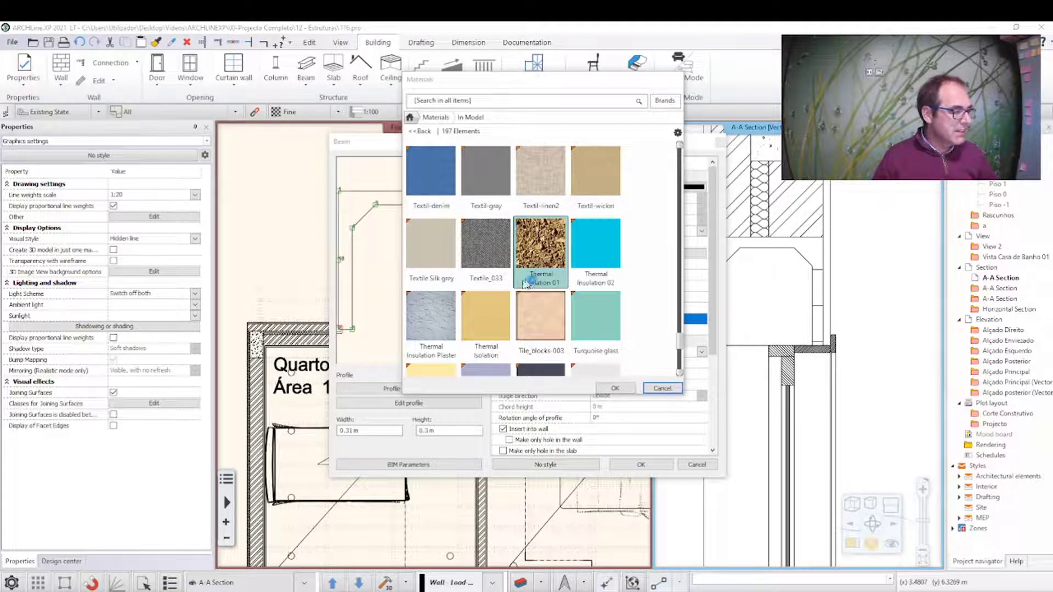
{"action": "double_click", "coordinate": [530, 283]}
Set Thermal Insulation 01's section hatch to 45°, 0.005 spacing and grey colour
{"action": "left_click", "coordinate": [466, 369]}
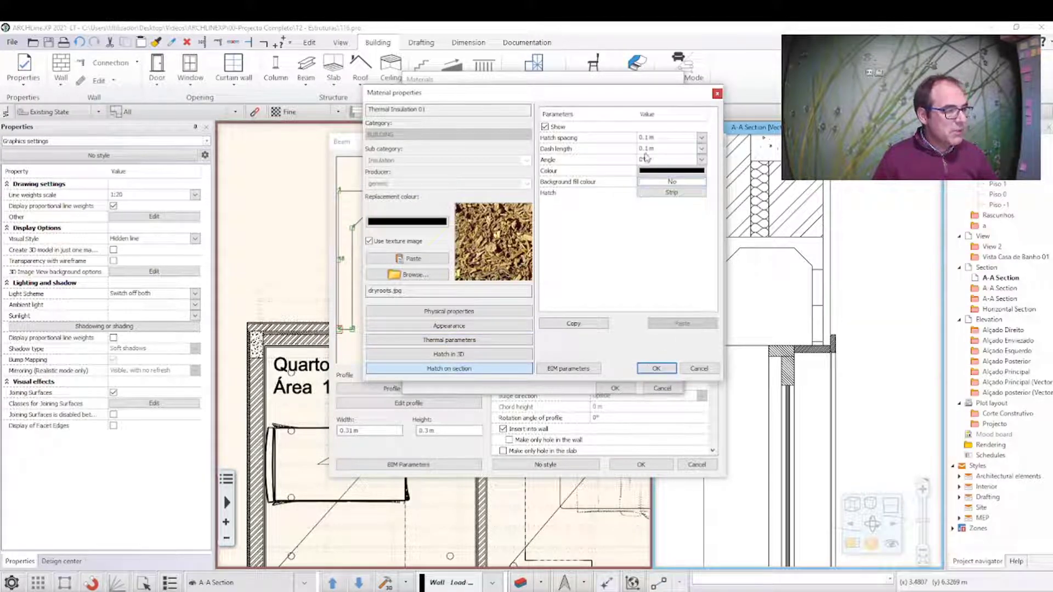
{"action": "left_click", "coordinate": [645, 159]}
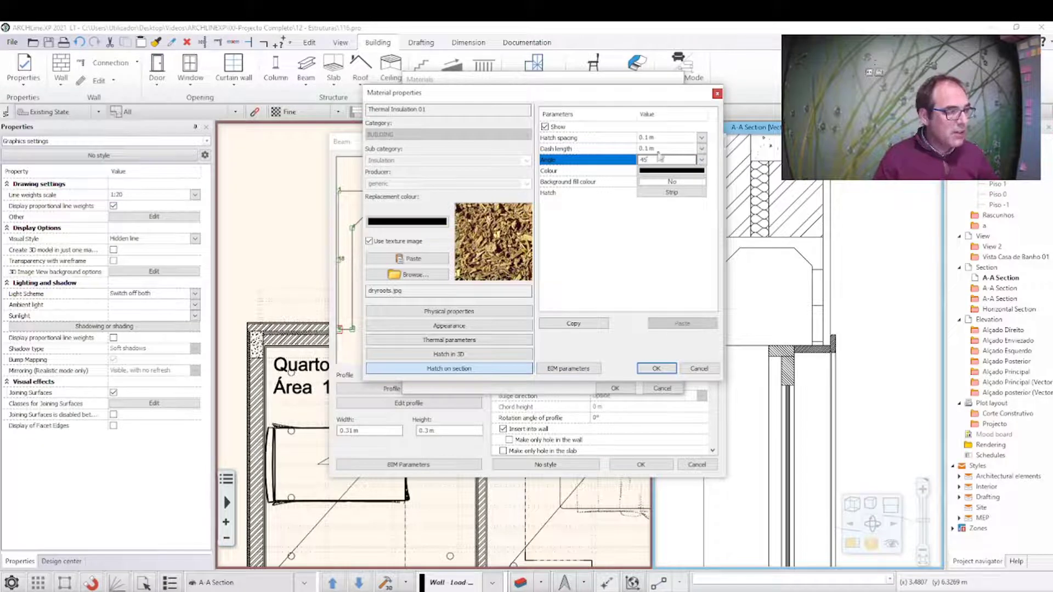
{"action": "left_click", "coordinate": [661, 138]}
{"action": "type", "text": "0.1"}
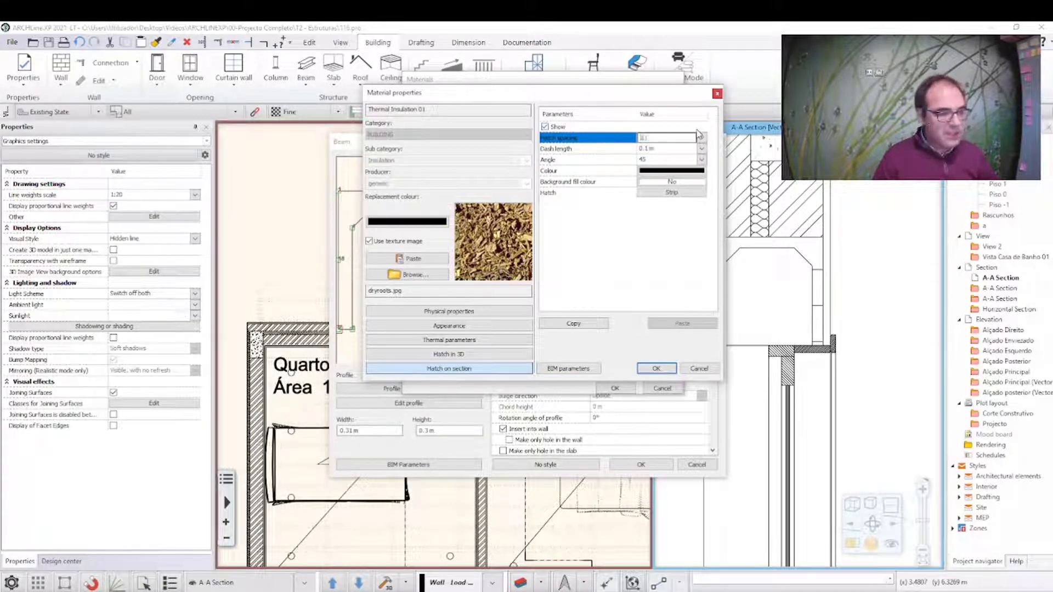
{"action": "left_click", "coordinate": [661, 149]}
{"action": "key", "text": "BackSpace"}
{"action": "type", "text": "0.005"}
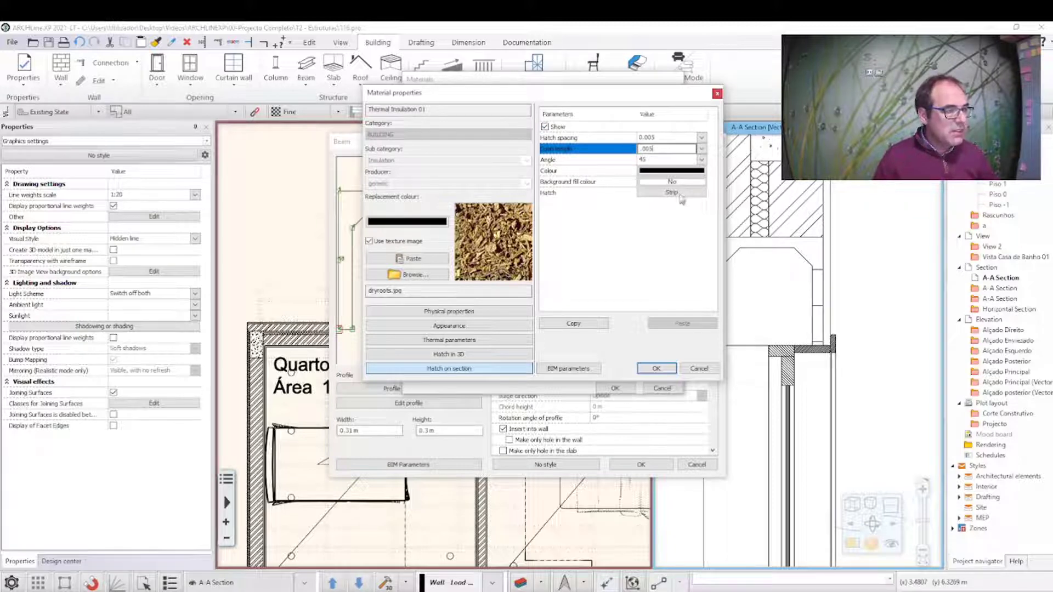
{"action": "left_click", "coordinate": [664, 171]}
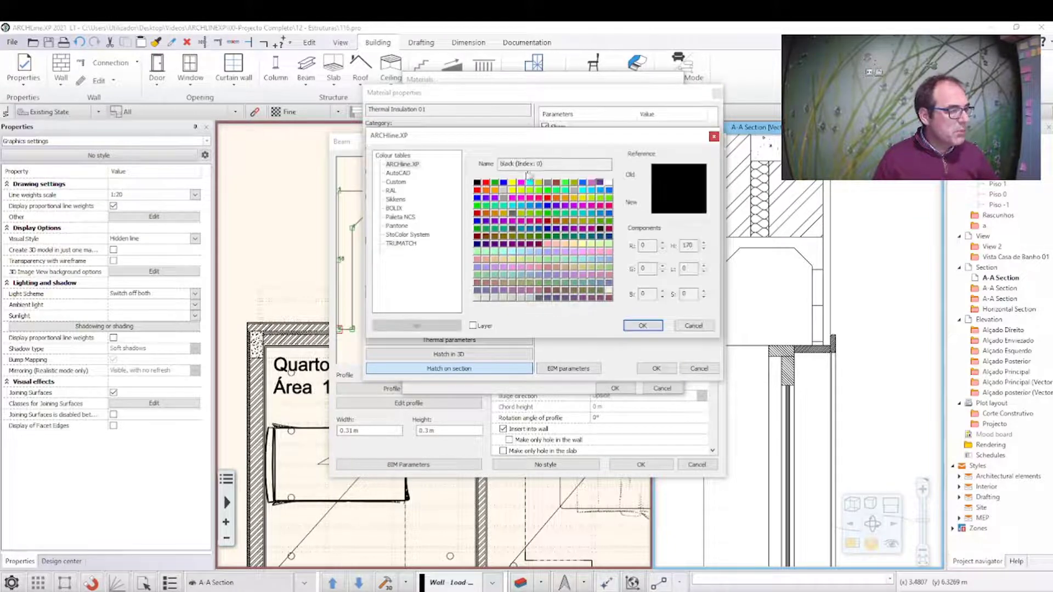
{"action": "left_click", "coordinate": [547, 183]}
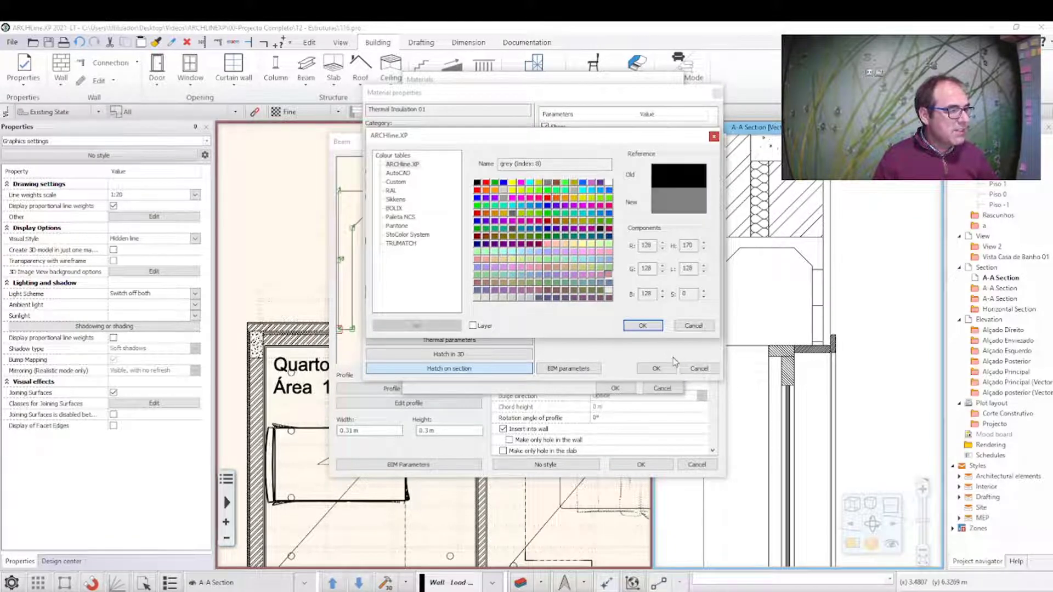
{"action": "left_click", "coordinate": [643, 329]}
Confirm the material and beam dialogs and refresh the A-A section to show the hatching
{"action": "left_click", "coordinate": [657, 369]}
{"action": "left_click", "coordinate": [625, 388]}
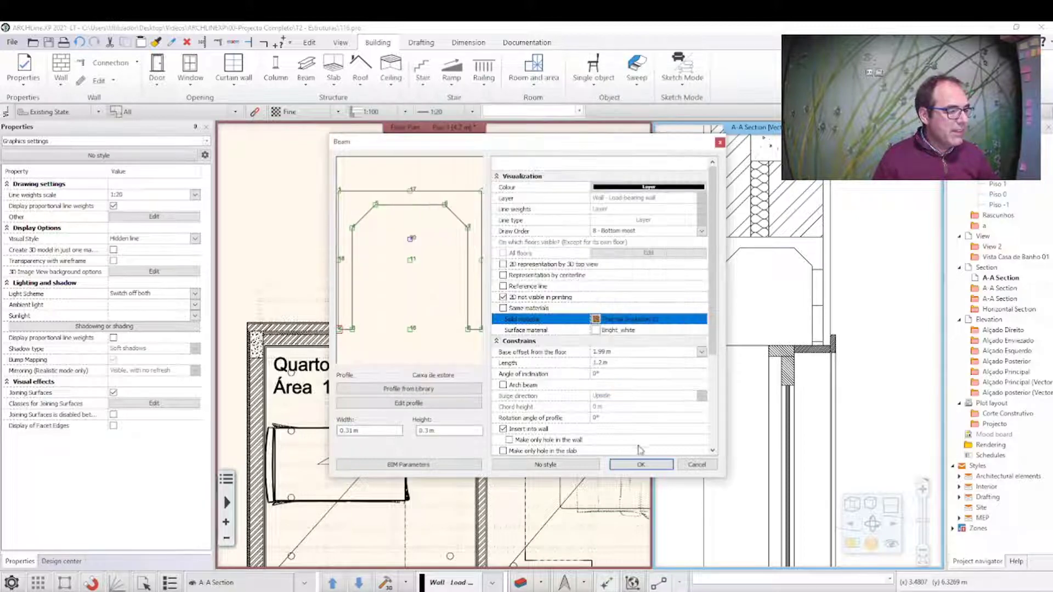
{"action": "left_click", "coordinate": [641, 465]}
{"action": "right_click", "coordinate": [766, 129]}
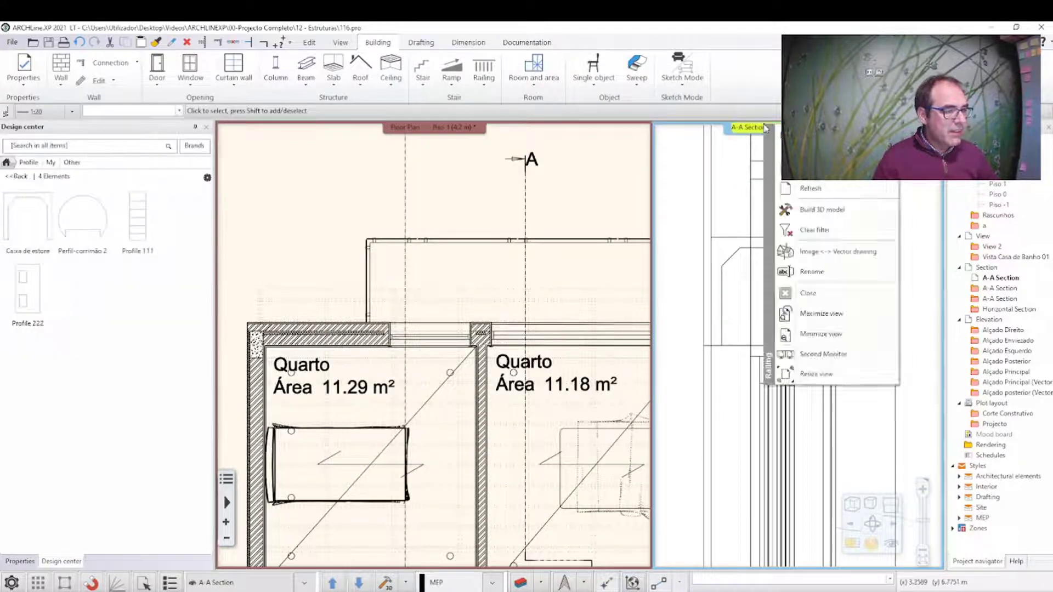
{"action": "left_click", "coordinate": [811, 188]}
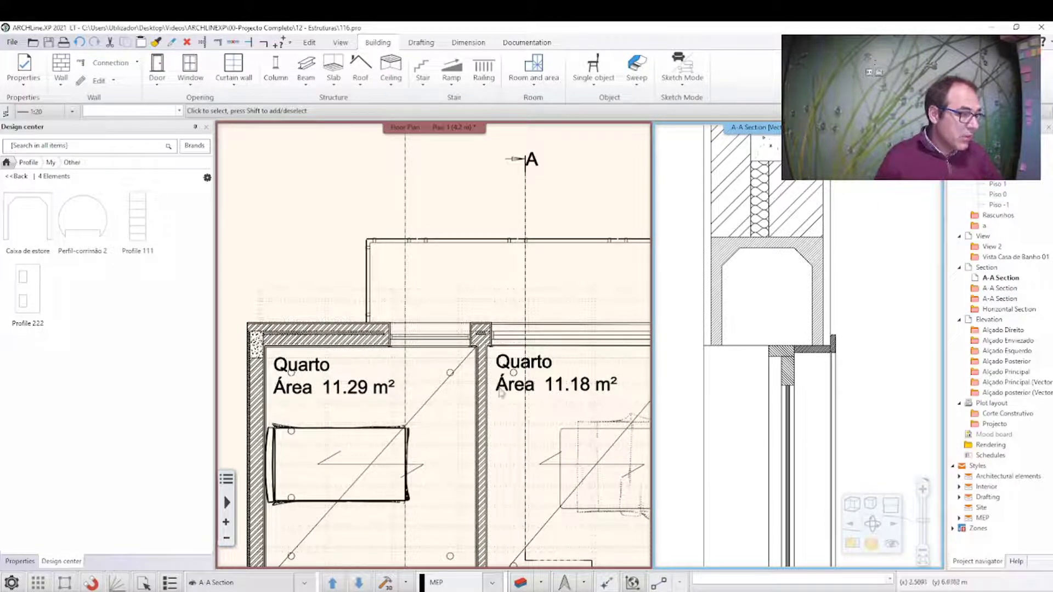
Select the beam in the floor plan and extend its left end into the wall
{"action": "left_click", "coordinate": [455, 354]}
{"action": "scroll", "coordinate": [423, 328], "scroll_direction": "up", "scroll_amount": 2}
{"action": "scroll", "coordinate": [423, 328], "scroll_direction": "up", "scroll_amount": 2}
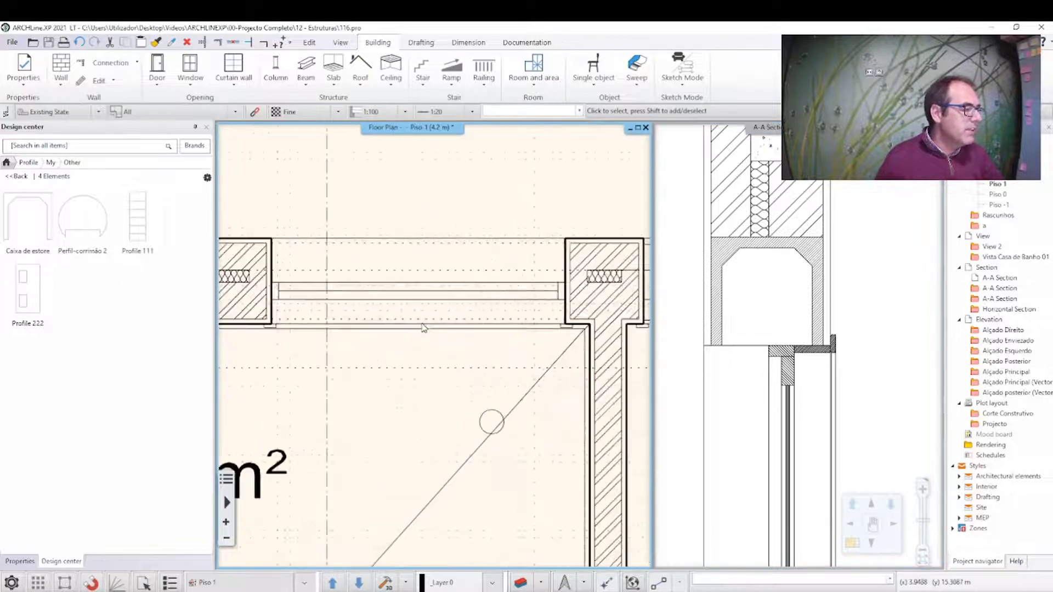
{"action": "scroll", "coordinate": [424, 328], "scroll_direction": "up", "scroll_amount": 2}
{"action": "left_click", "coordinate": [420, 324]}
{"action": "scroll", "coordinate": [474, 243], "scroll_direction": "down", "scroll_amount": 2}
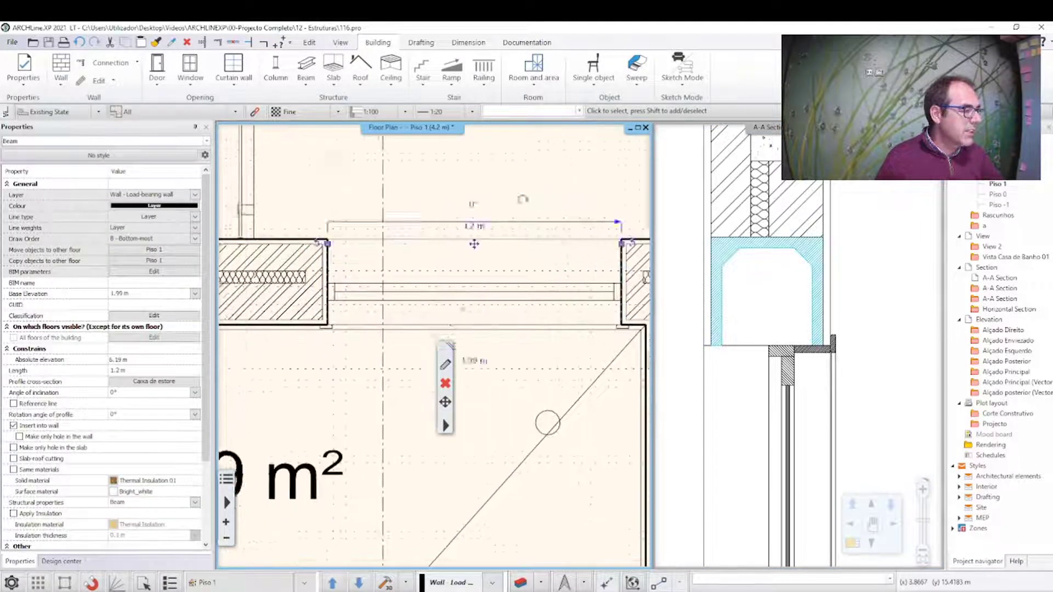
{"action": "scroll", "coordinate": [329, 263], "scroll_direction": "up", "scroll_amount": 1}
{"action": "scroll", "coordinate": [351, 290], "scroll_direction": "up", "scroll_amount": 1}
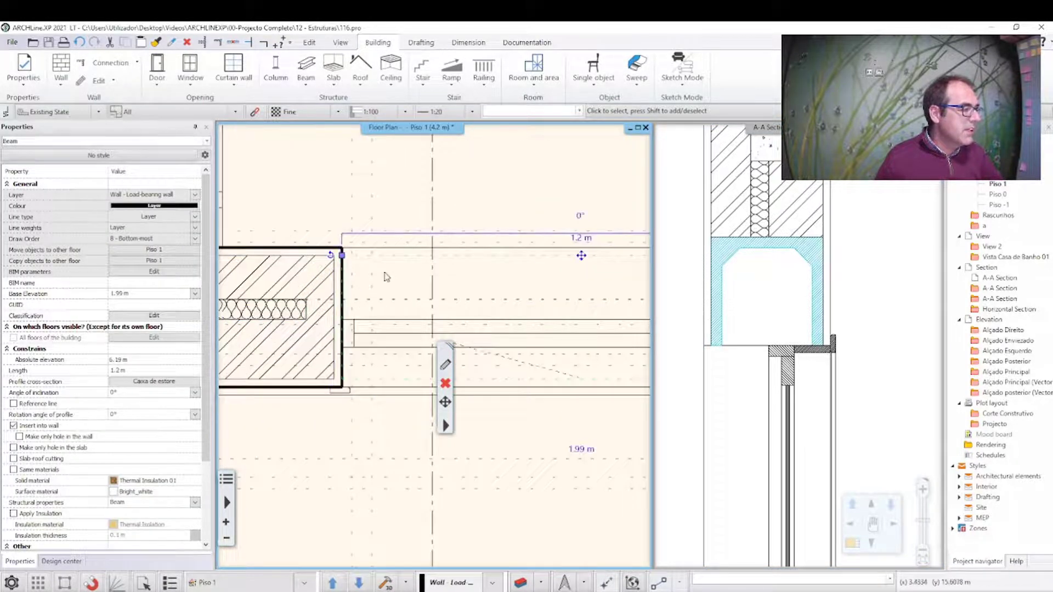
{"action": "scroll", "coordinate": [387, 277], "scroll_direction": "down", "scroll_amount": 1}
{"action": "scroll", "coordinate": [387, 277], "scroll_direction": "up", "scroll_amount": 1}
{"action": "scroll", "coordinate": [387, 277], "scroll_direction": "down", "scroll_amount": 1}
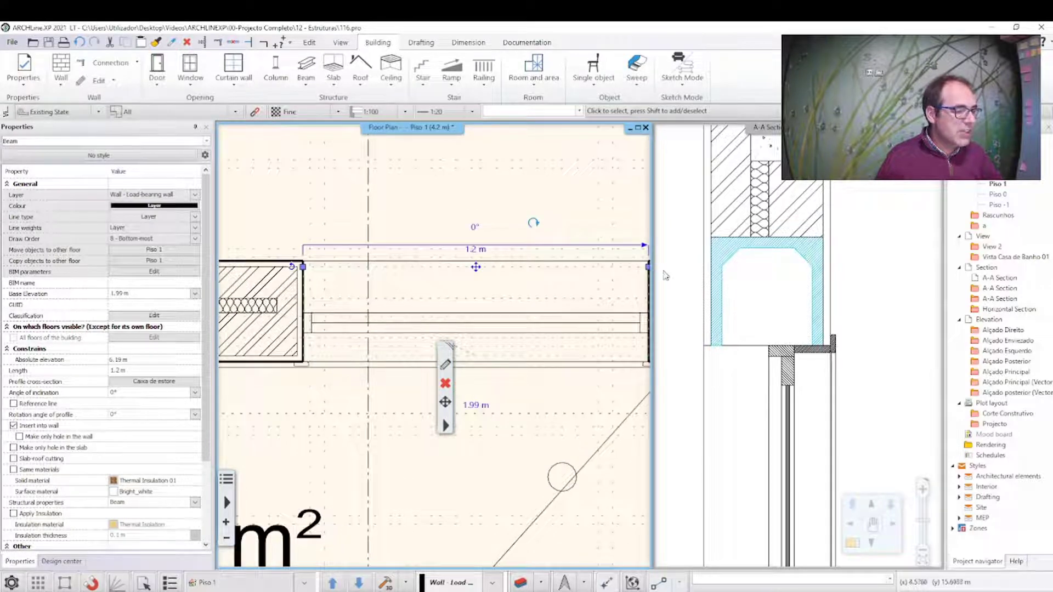
{"action": "left_click", "coordinate": [302, 266]}
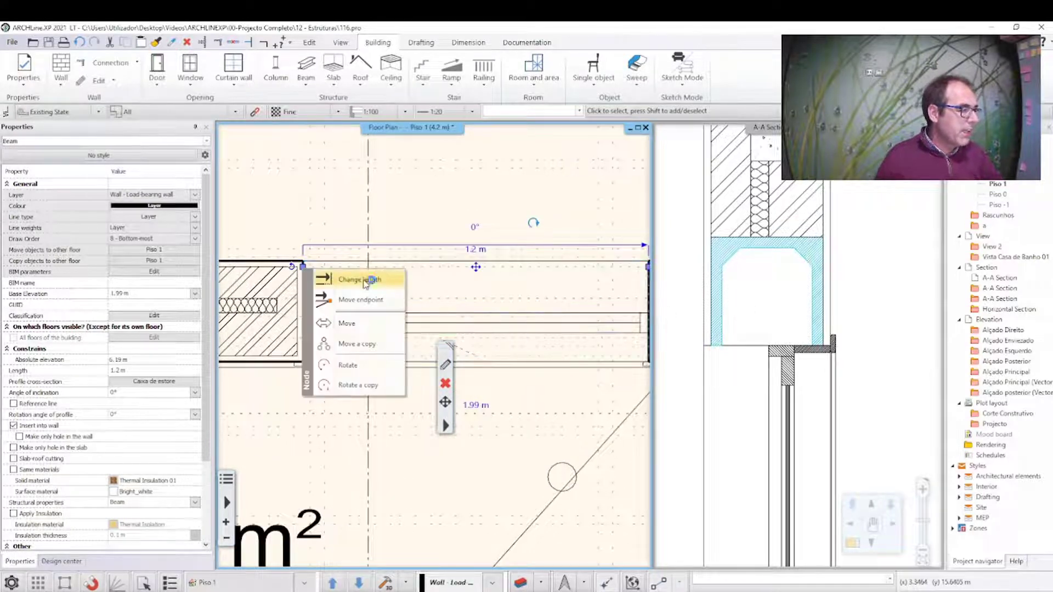
{"action": "left_click", "coordinate": [365, 281]}
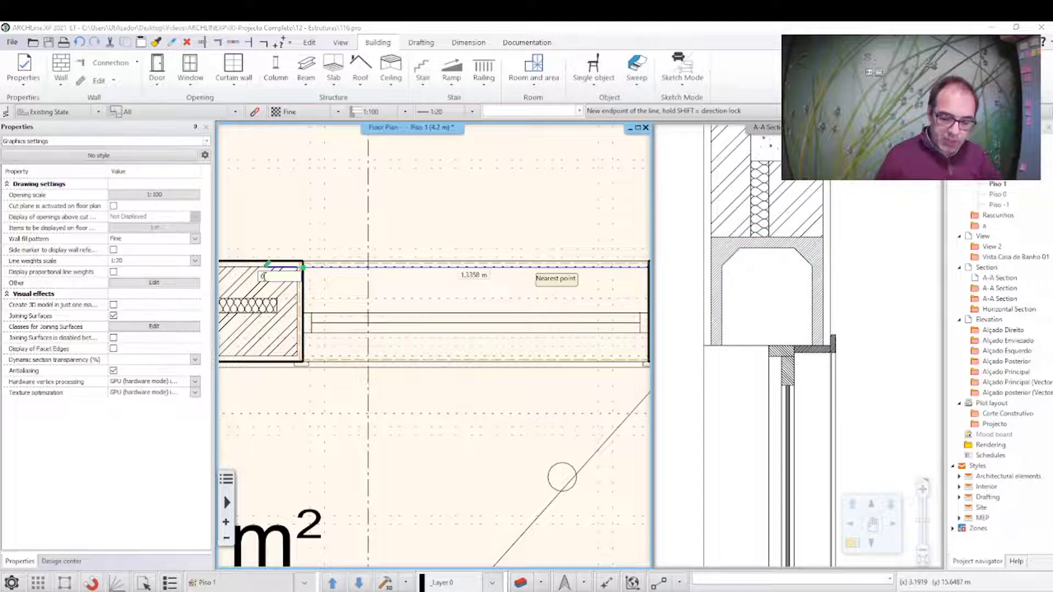
{"action": "left_click", "coordinate": [294, 286]}
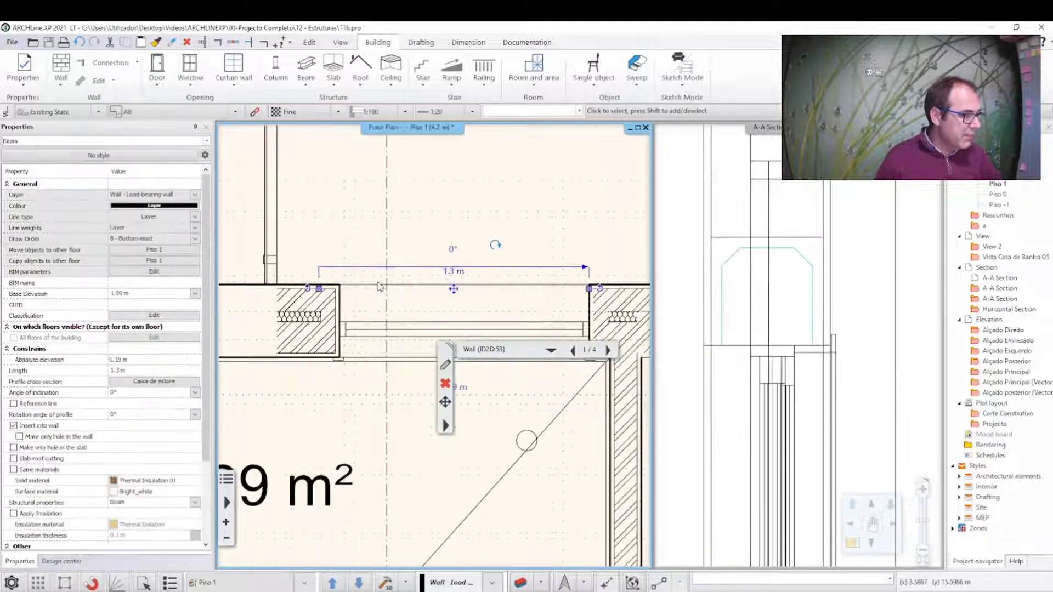
Extend the beam's right end into the wall so it measures 1.4 m, then deselect it
{"action": "scroll", "coordinate": [444, 299], "scroll_direction": "up", "scroll_amount": 2}
{"action": "scroll", "coordinate": [444, 299], "scroll_direction": "up", "scroll_amount": 2}
{"action": "left_click", "coordinate": [445, 306]}
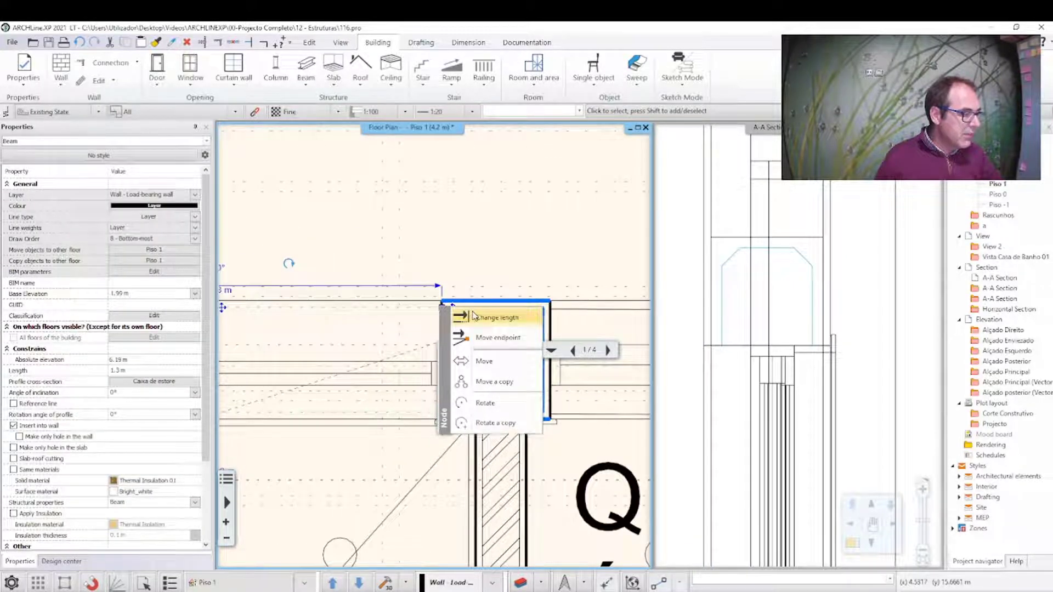
{"action": "left_click", "coordinate": [485, 317]}
{"action": "left_click", "coordinate": [496, 307]}
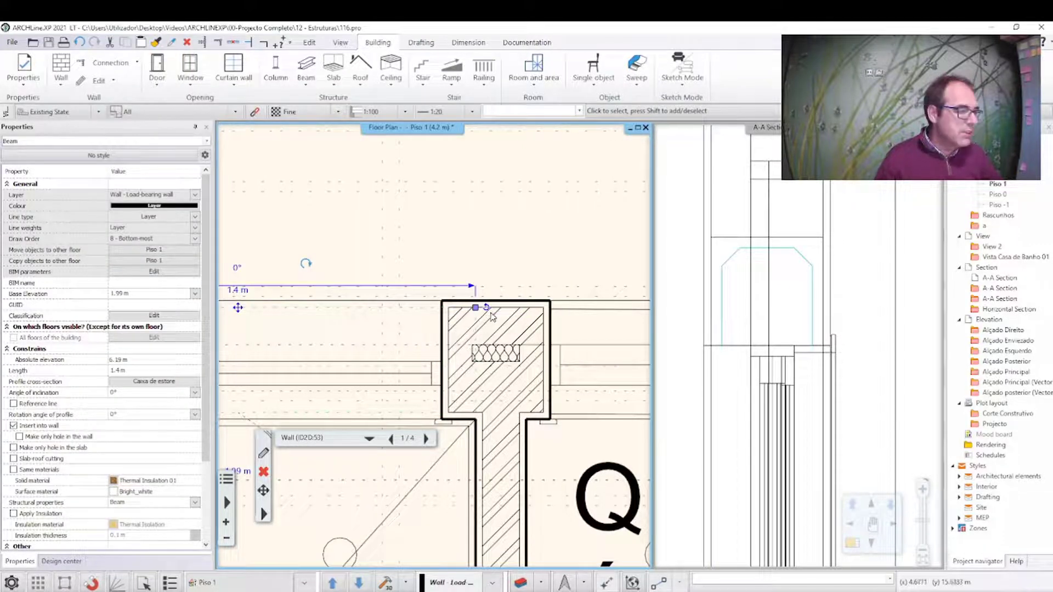
{"action": "key", "text": "Escape"}
{"action": "scroll", "coordinate": [486, 254], "scroll_direction": "down", "scroll_amount": 3}
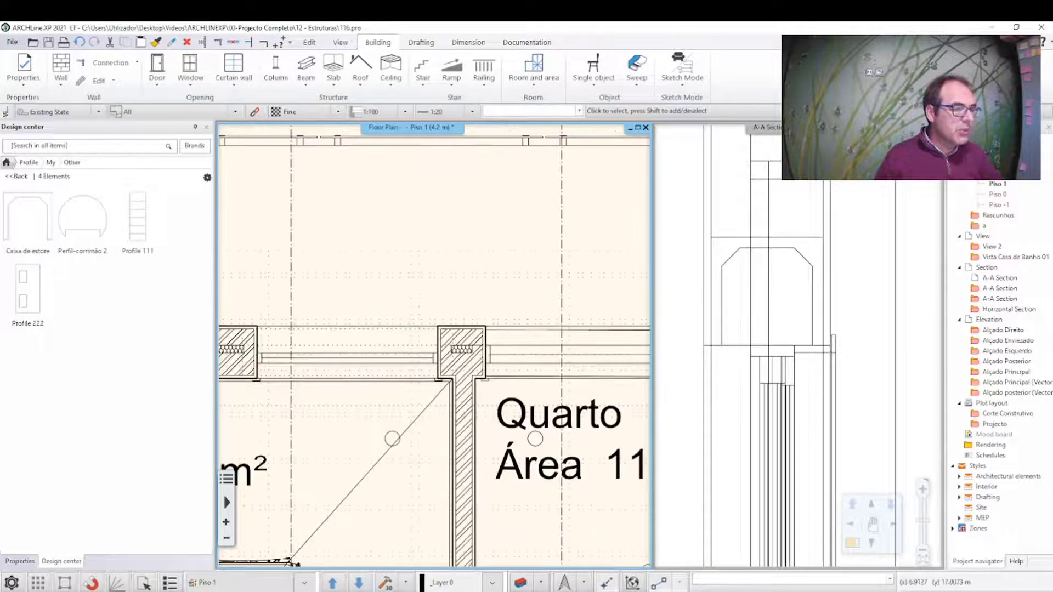
Refresh the A-A section and zoom in on the hatched shutter box above the Quarto window head
{"action": "right_click", "coordinate": [777, 130]}
{"action": "left_click", "coordinate": [814, 193]}
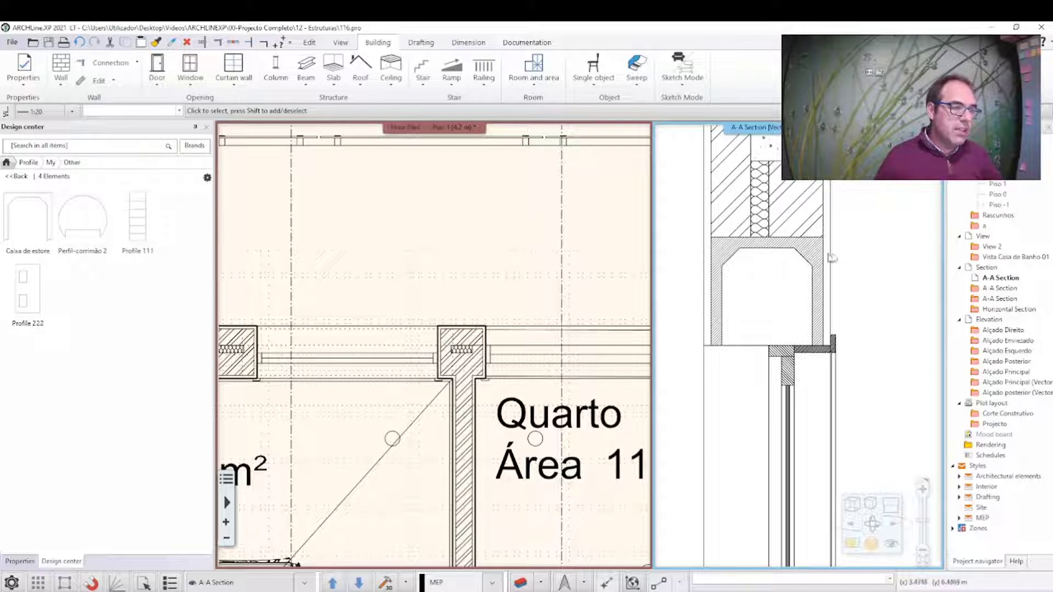
{"action": "scroll", "coordinate": [832, 258], "scroll_direction": "down", "scroll_amount": 1}
{"action": "scroll", "coordinate": [836, 260], "scroll_direction": "down", "scroll_amount": 1}
{"action": "scroll", "coordinate": [831, 266], "scroll_direction": "down", "scroll_amount": 1}
{"action": "scroll", "coordinate": [796, 329], "scroll_direction": "down", "scroll_amount": 2}
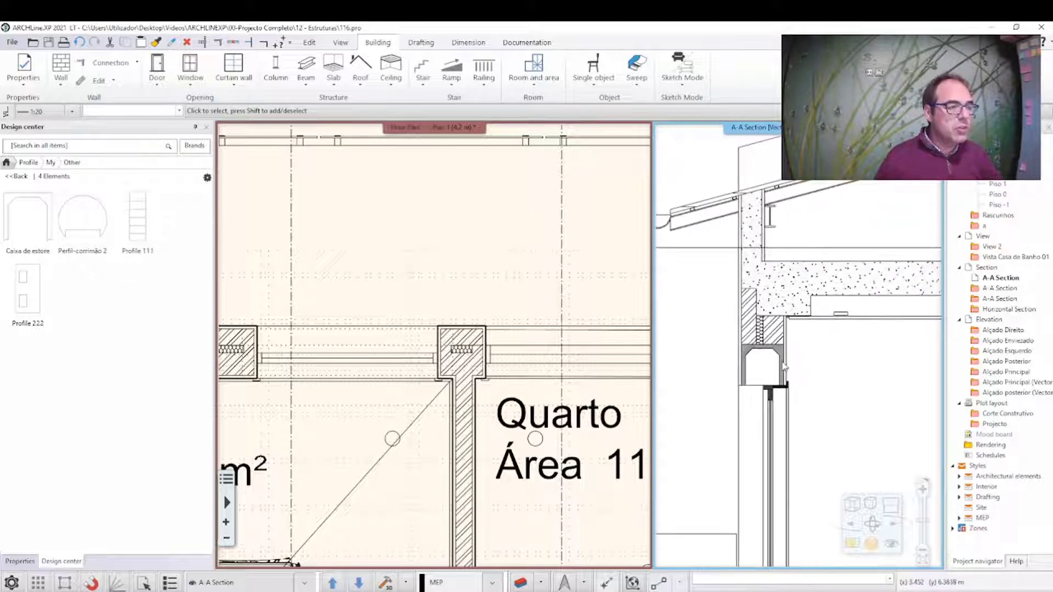
{"action": "scroll", "coordinate": [798, 357], "scroll_direction": "up", "scroll_amount": 1}
{"action": "scroll", "coordinate": [811, 367], "scroll_direction": "up", "scroll_amount": 1}
{"action": "scroll", "coordinate": [795, 372], "scroll_direction": "up", "scroll_amount": 2}
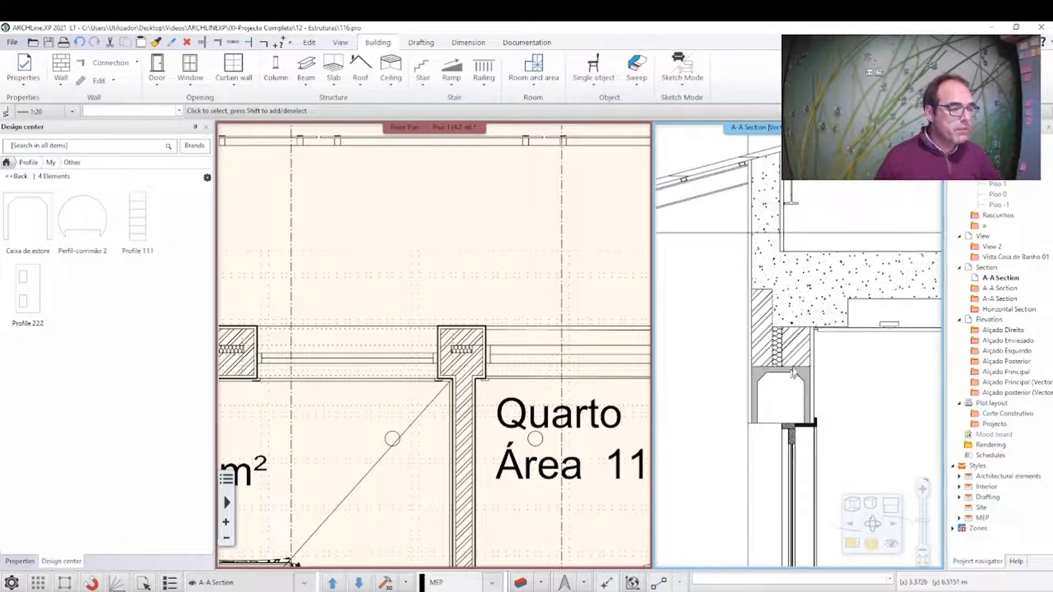
{"action": "middle_click_drag", "start_coordinate": [793, 373], "coordinate": [844, 386]}
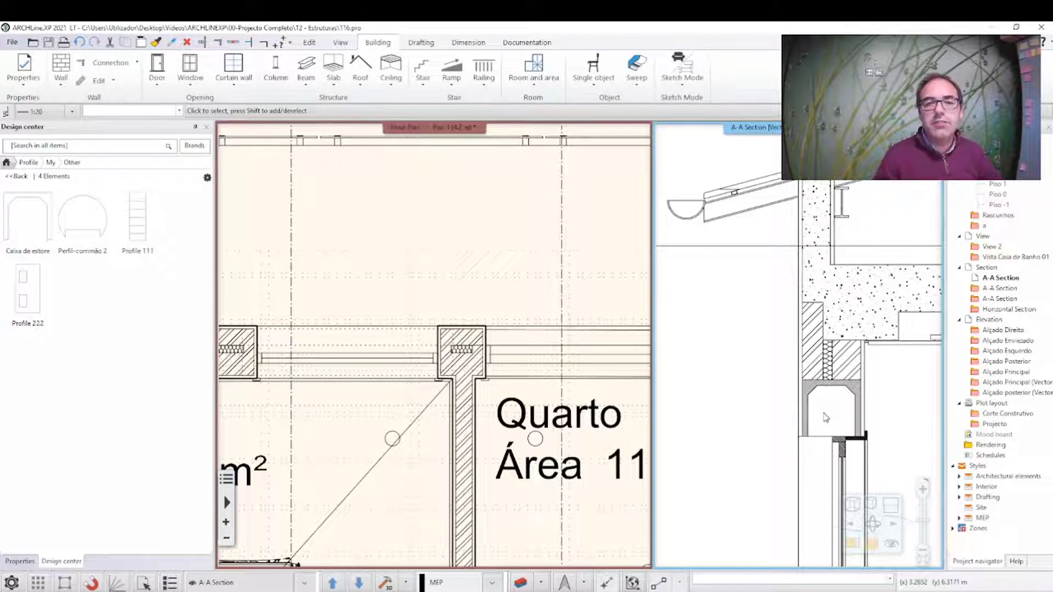
{"action": "left_click", "coordinate": [825, 418]}
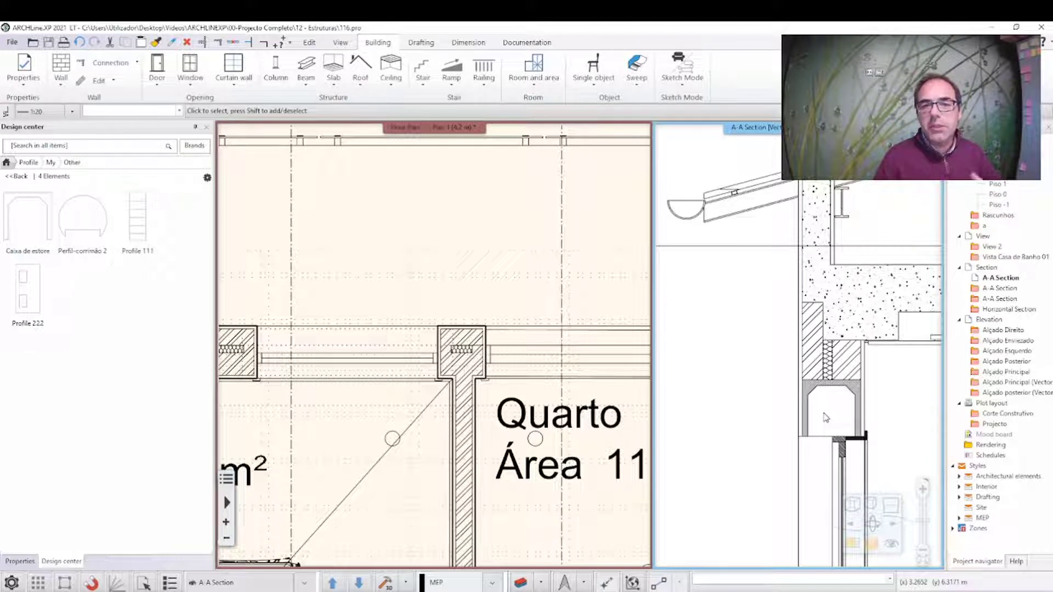